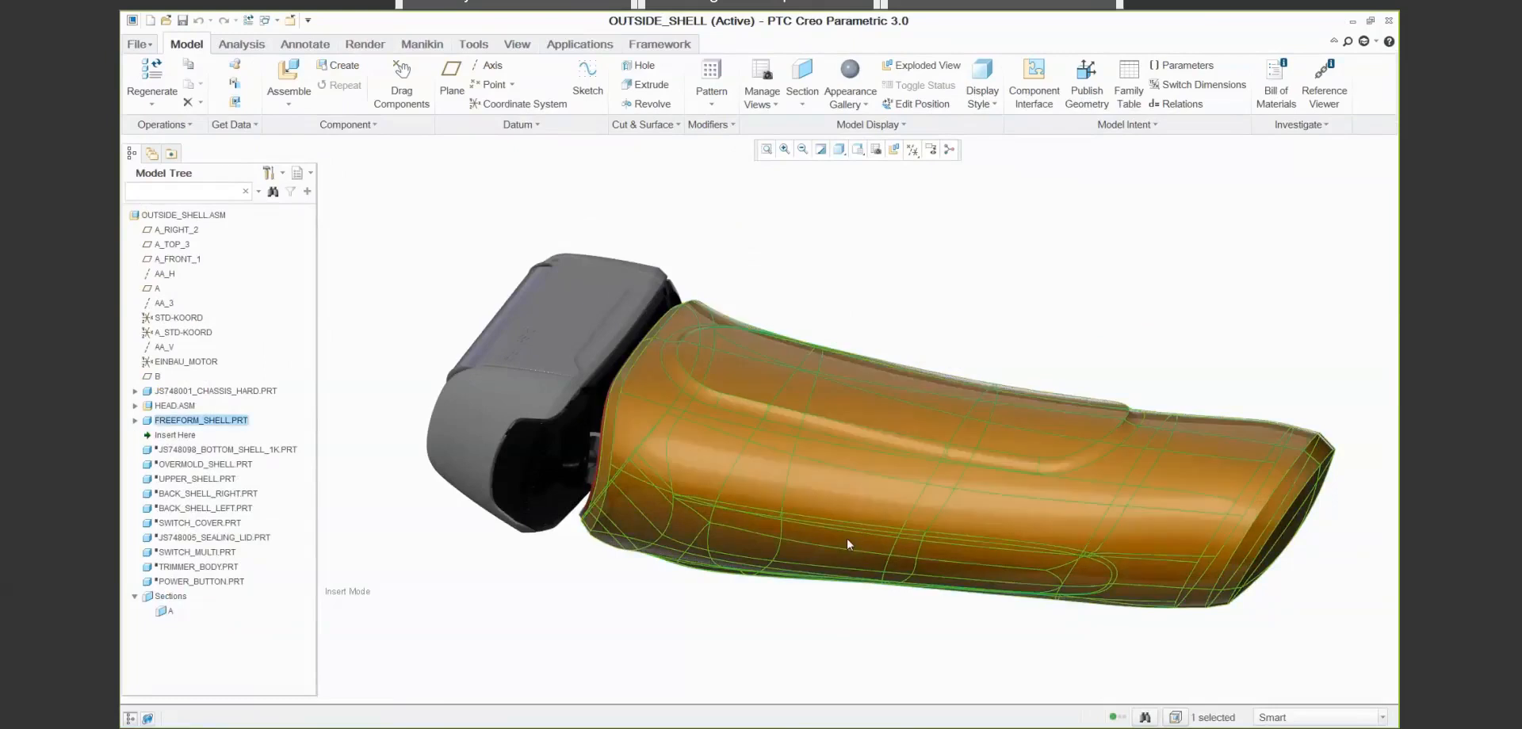
- Hide FREEFORM_SHELL.PRT in the OUTSIDE_SHELL assembly and cancel insert mode
click(134, 422)
scroll(295, 488, down, 3)
scroll(295, 488, up, 3)
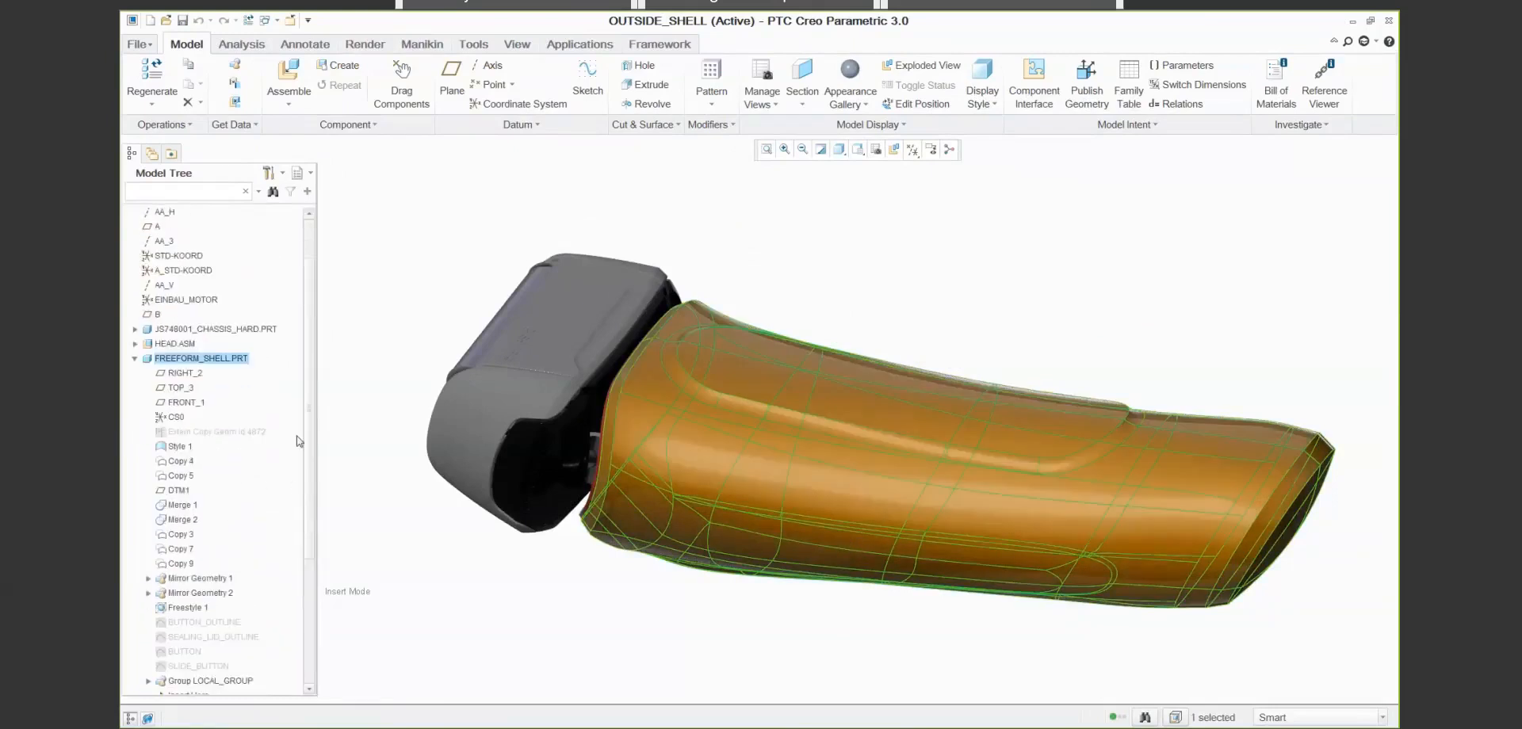
click(134, 420)
right_click(209, 425)
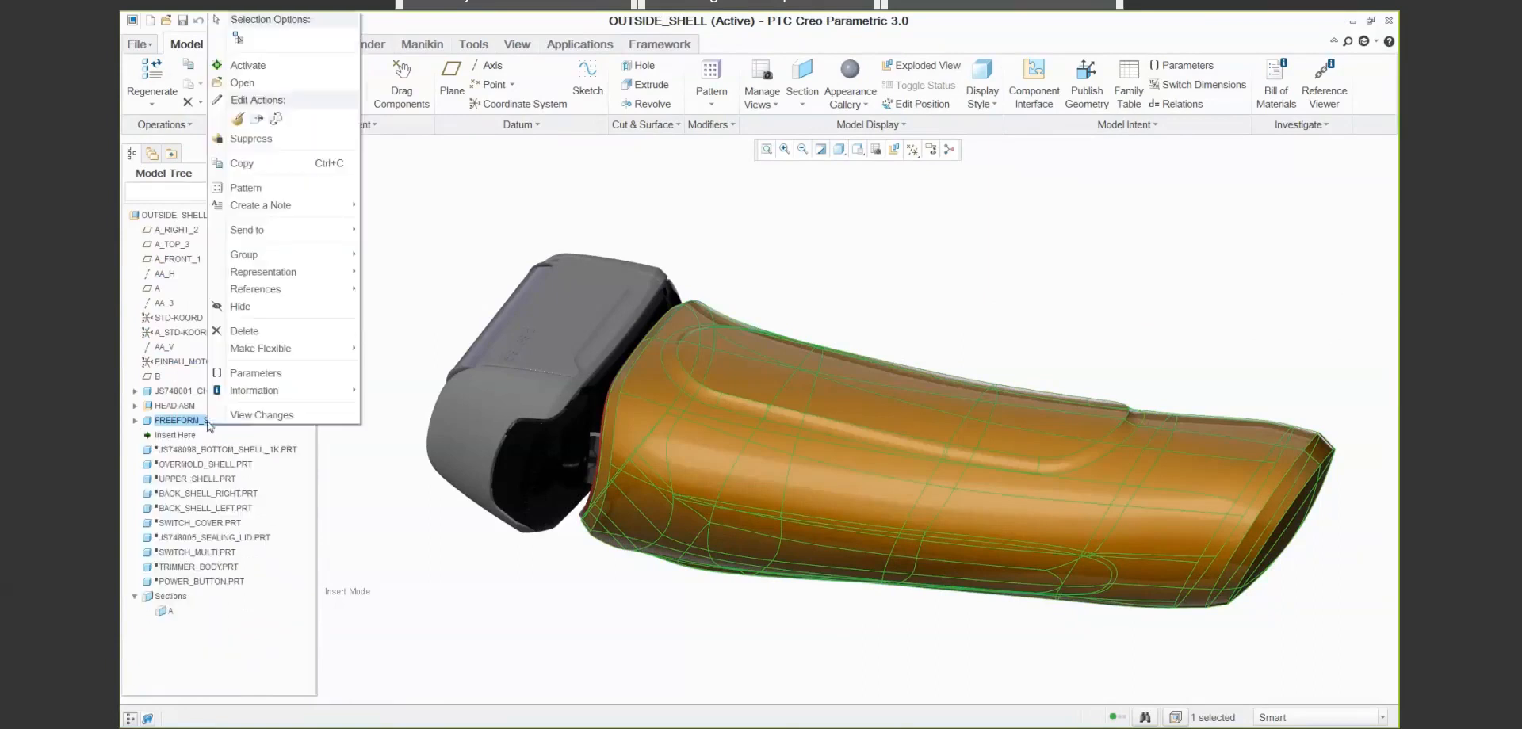
click(239, 307)
right_click(173, 436)
click(214, 445)
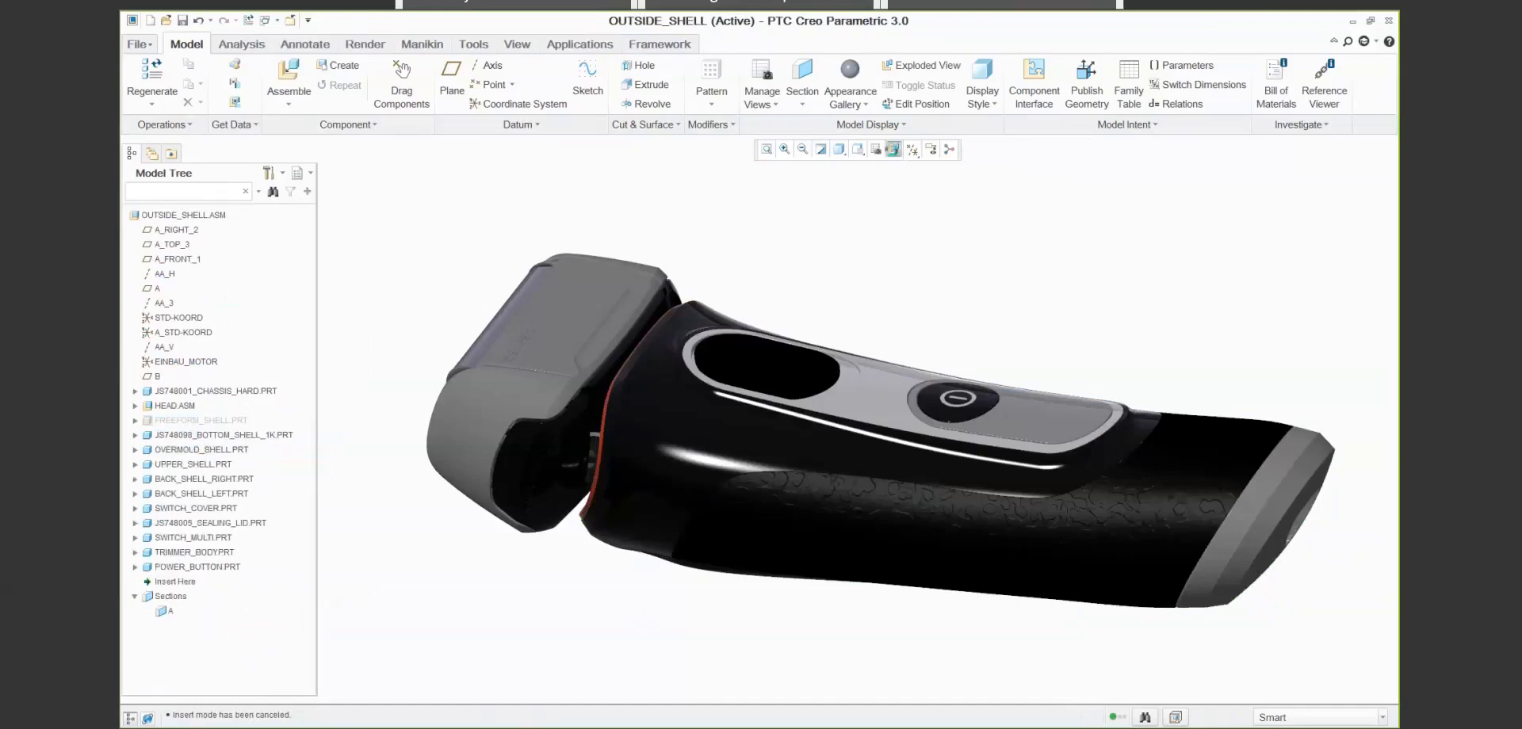
- Inspect the shaver assembly's components in the exploded view, and return the assembly to its unexploded state
click(921, 65)
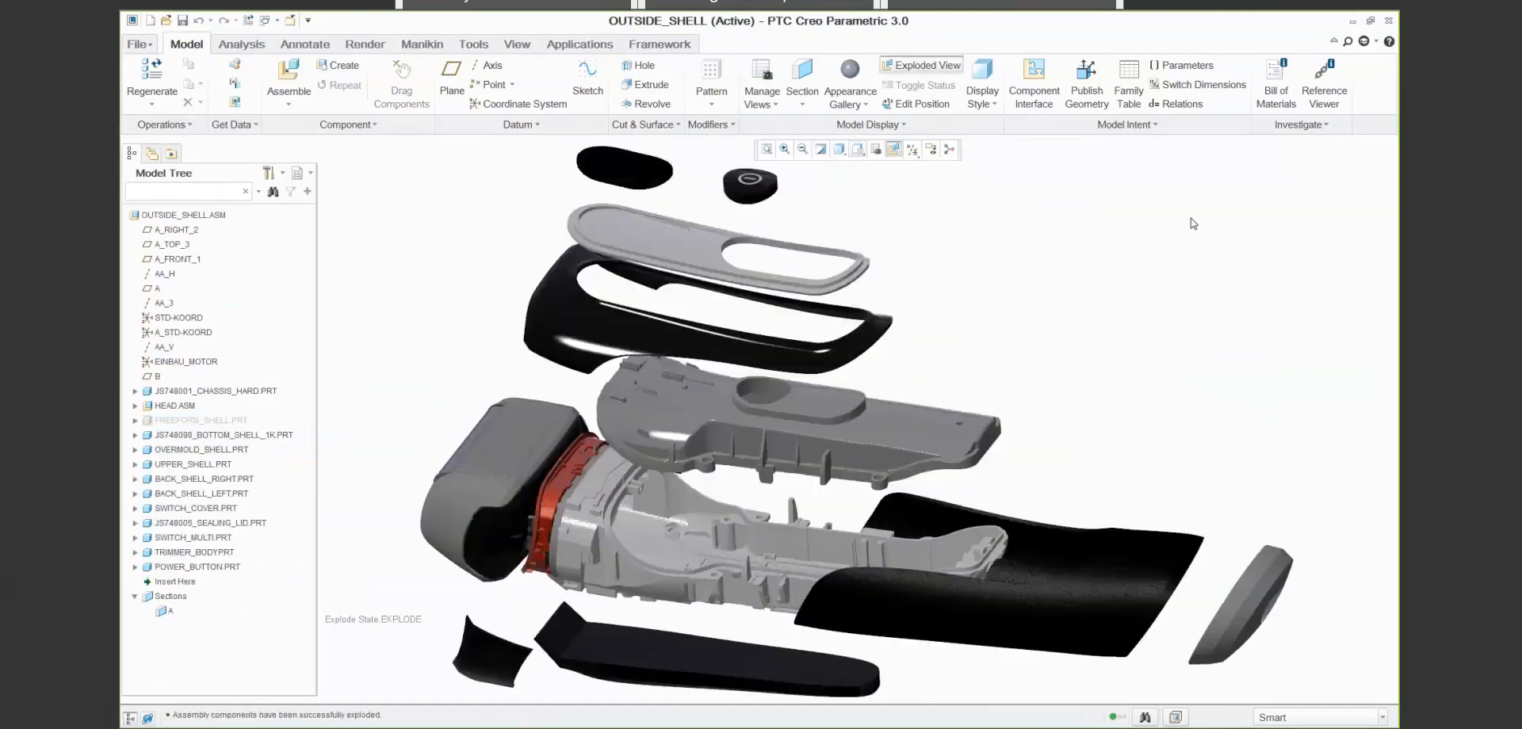
click(893, 149)
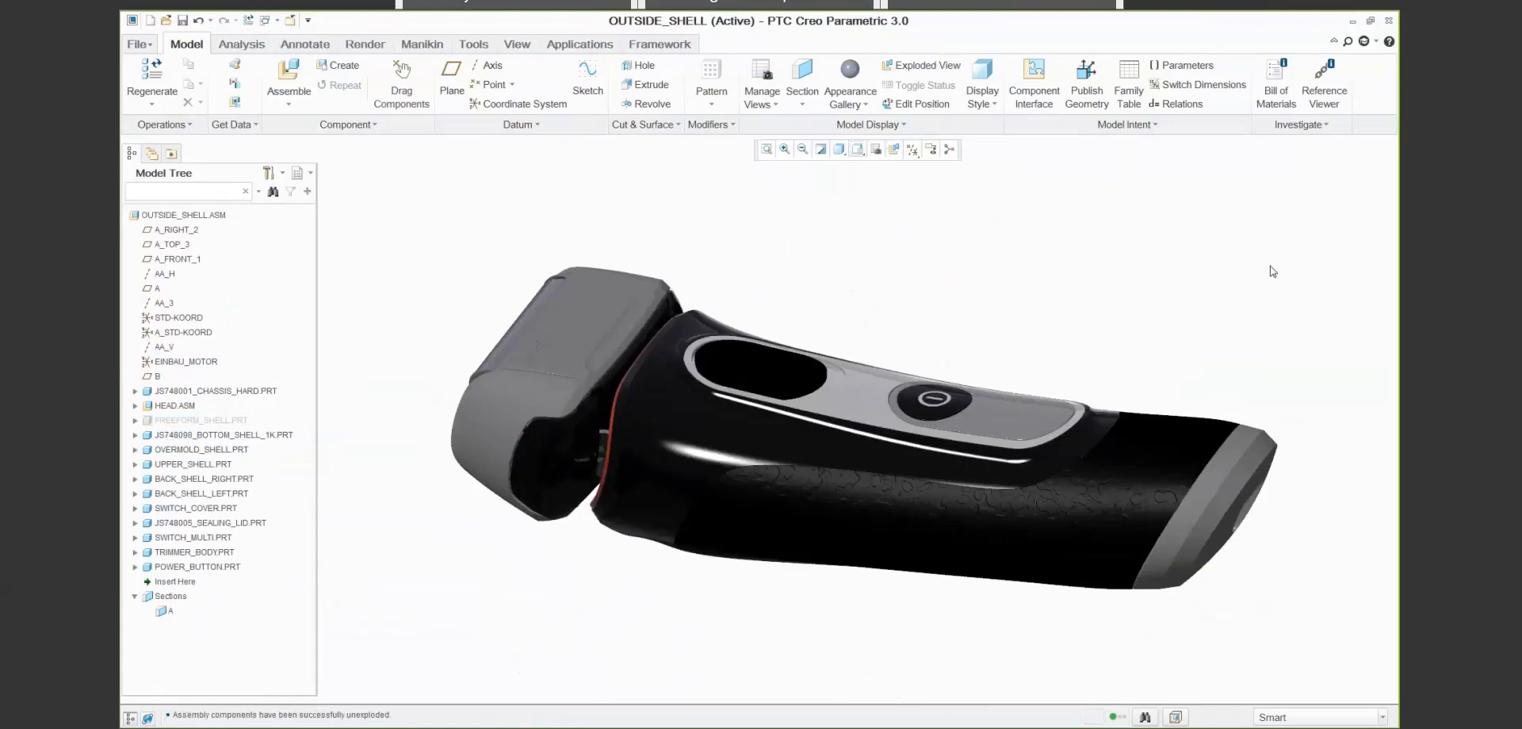
- Start a Design Exploration session named color_and_shape_exploration with the description "Explore different materials and colors. Also change body shape."
click(133, 44)
mouse_move(166, 326)
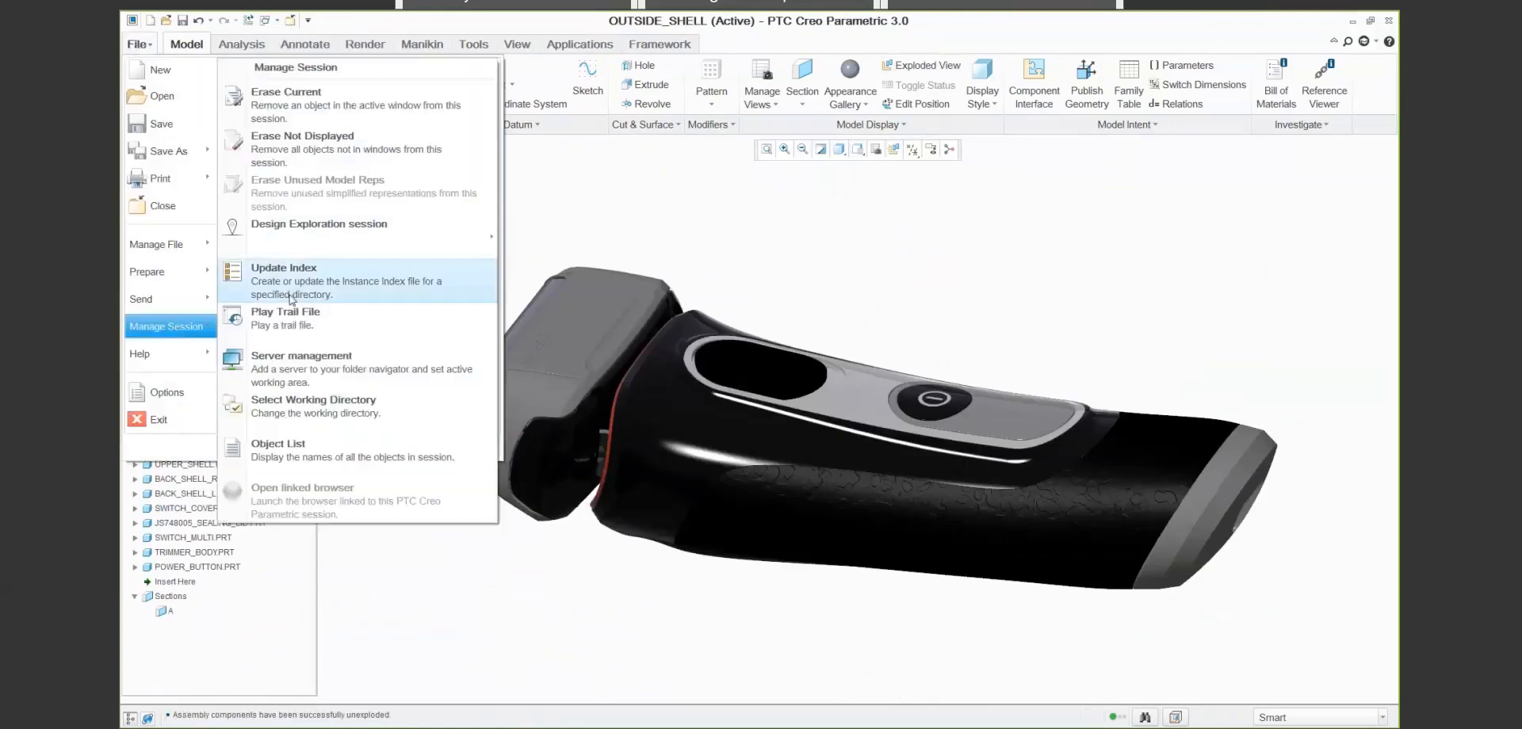
mouse_move(443, 232)
click(525, 224)
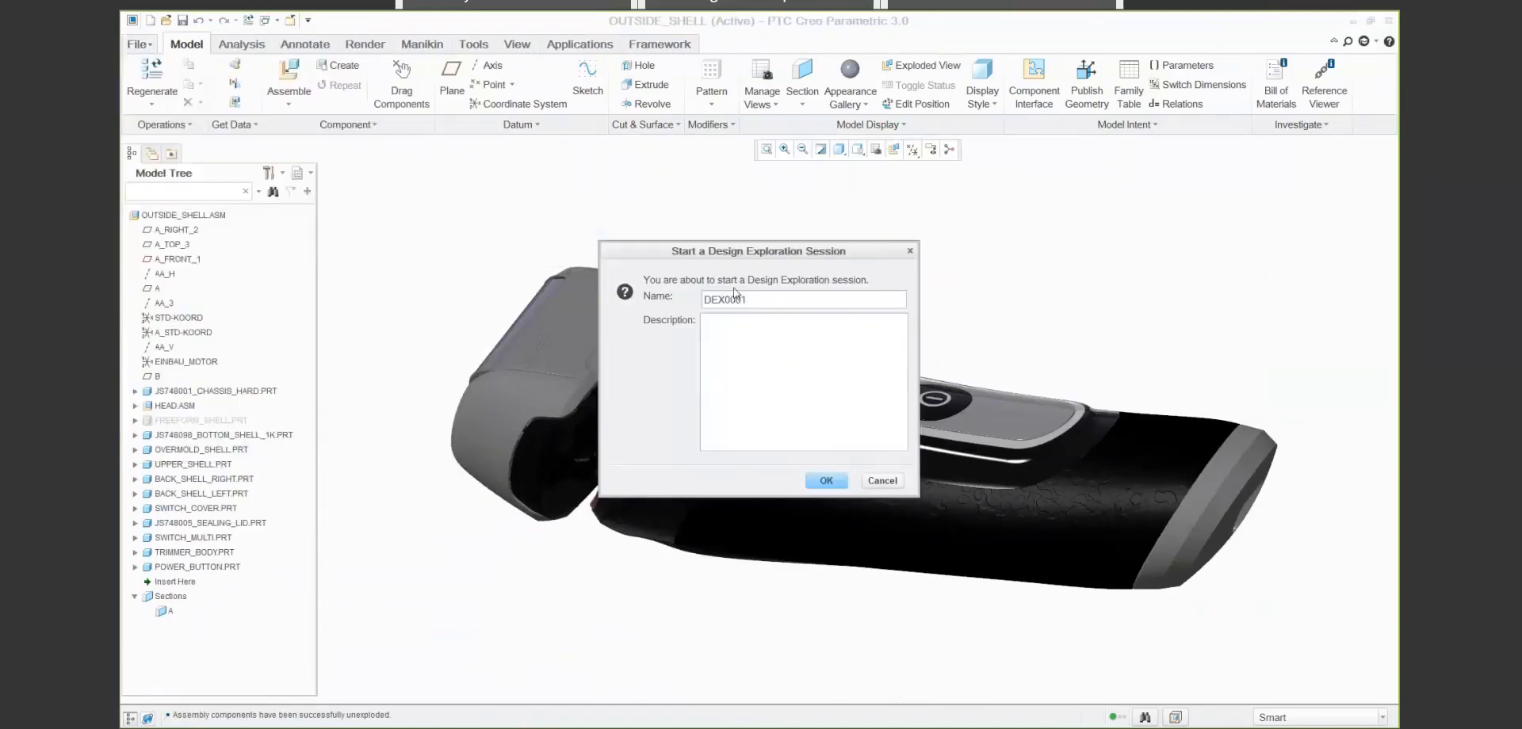
double_click(751, 299)
key(BackSpace)
text(color_and_shape_exploration)
click(737, 329)
text(Explore different materials and colors. Also change body shape.)
click(826, 480)
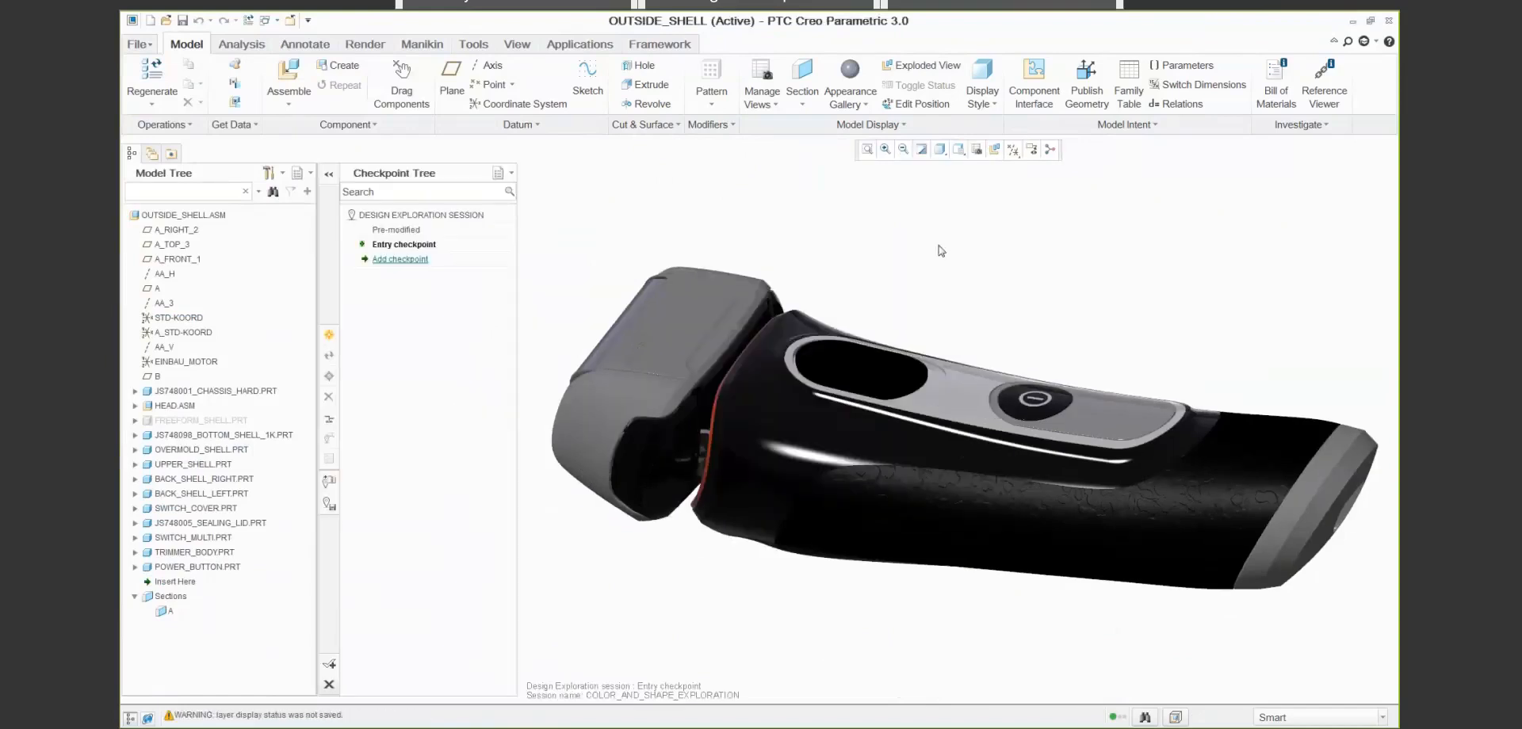
- Recolor the adv-rubber-black model appearance used on the handle grip to blue, with the RGB blue component at 255
click(863, 107)
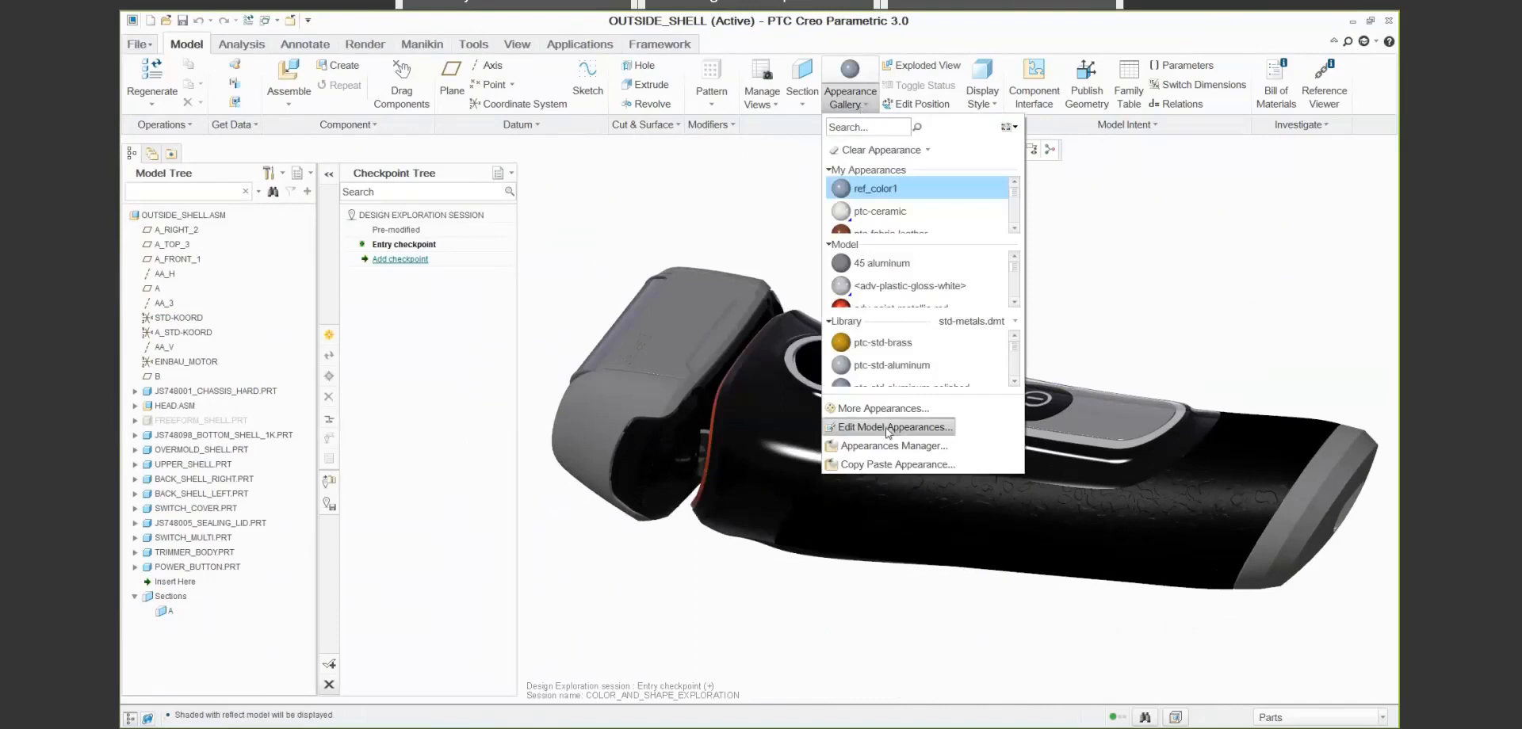
click(888, 428)
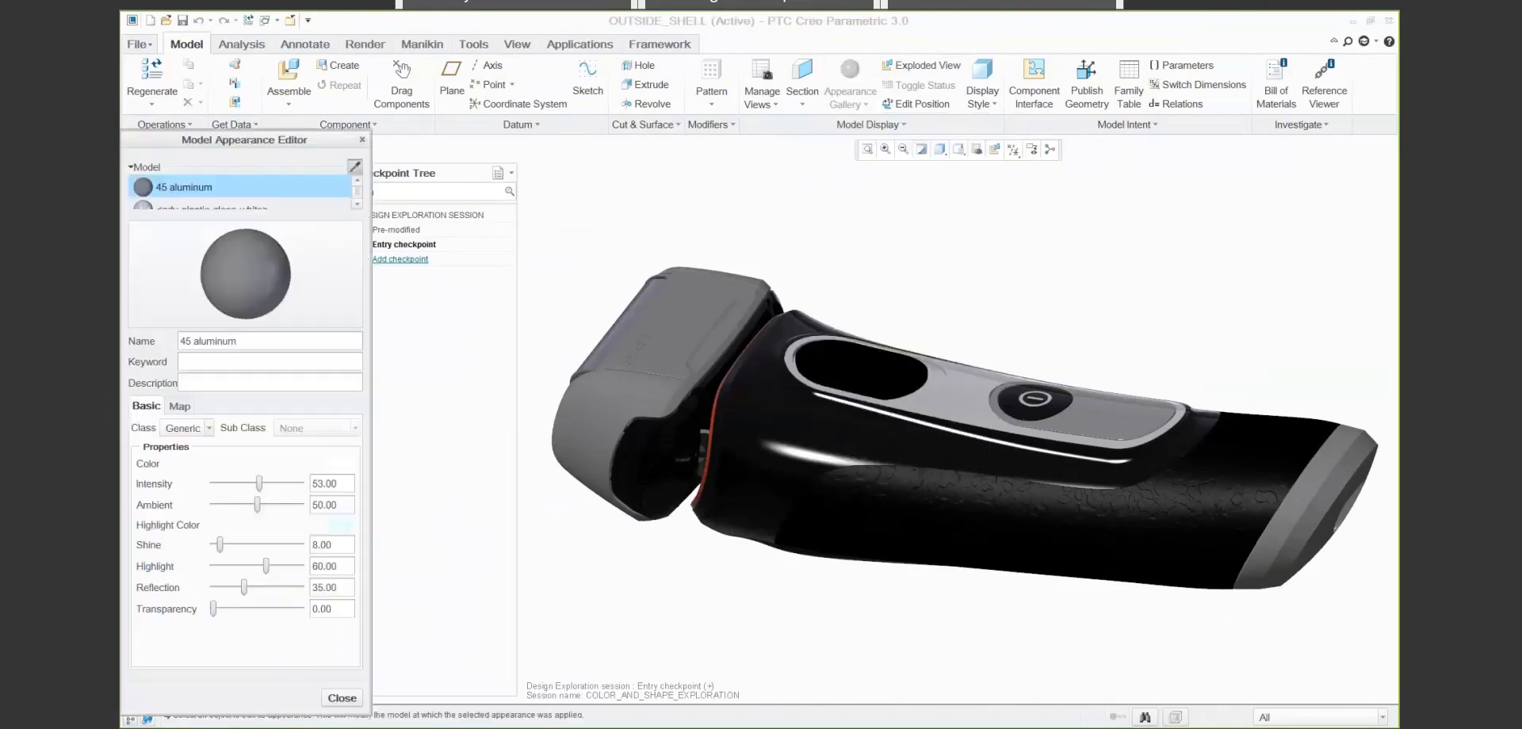
click(919, 499)
click(335, 464)
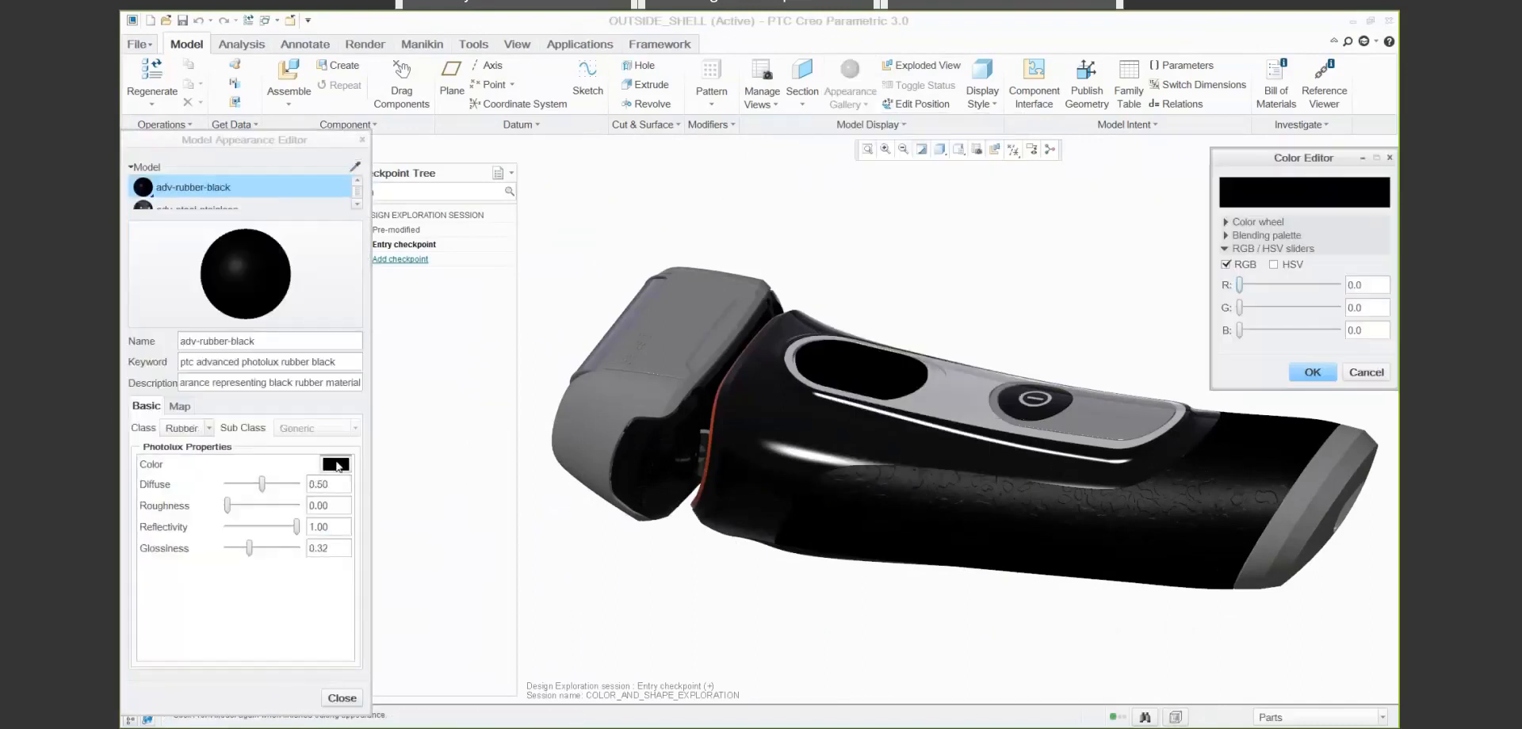
drag(1239, 330, 1337, 329)
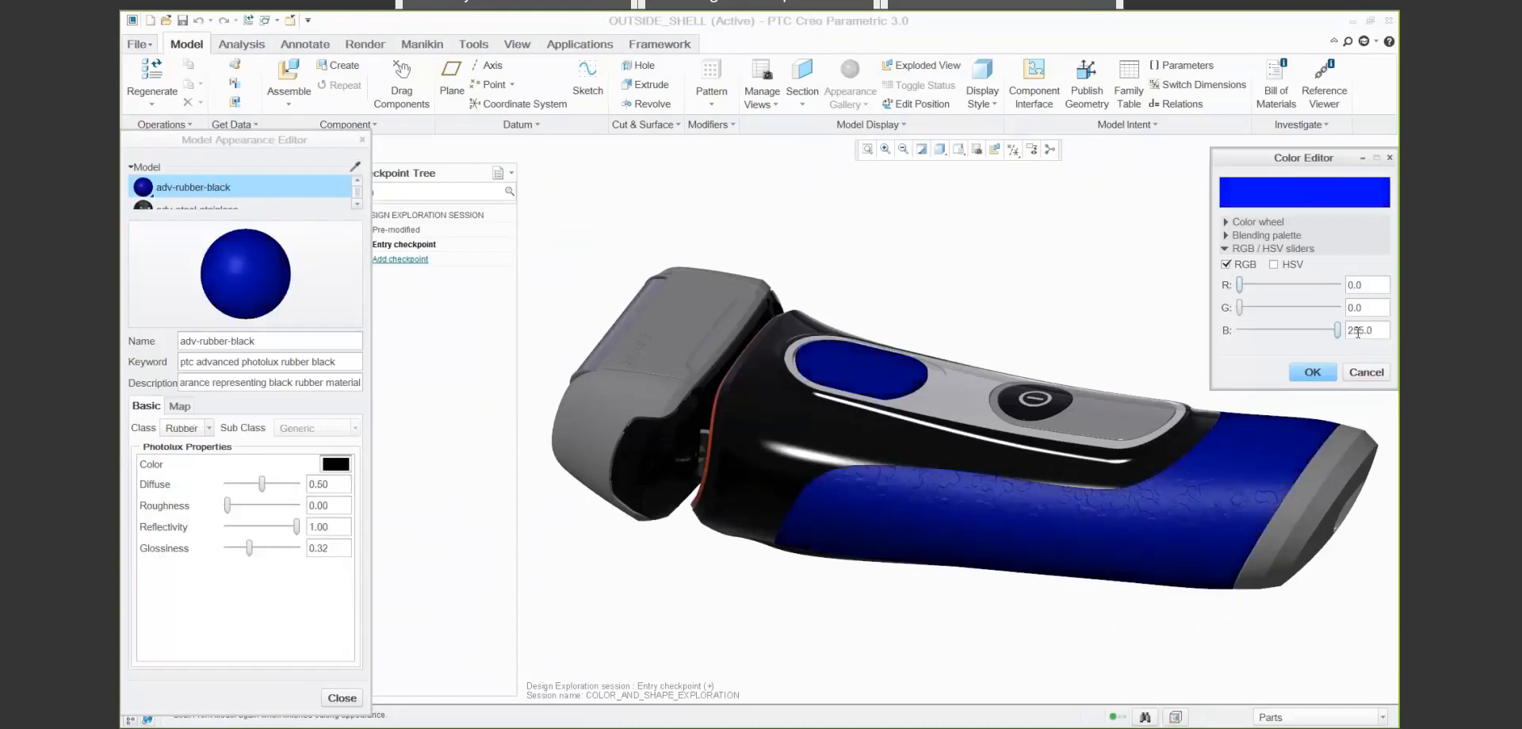
click(1312, 372)
click(342, 698)
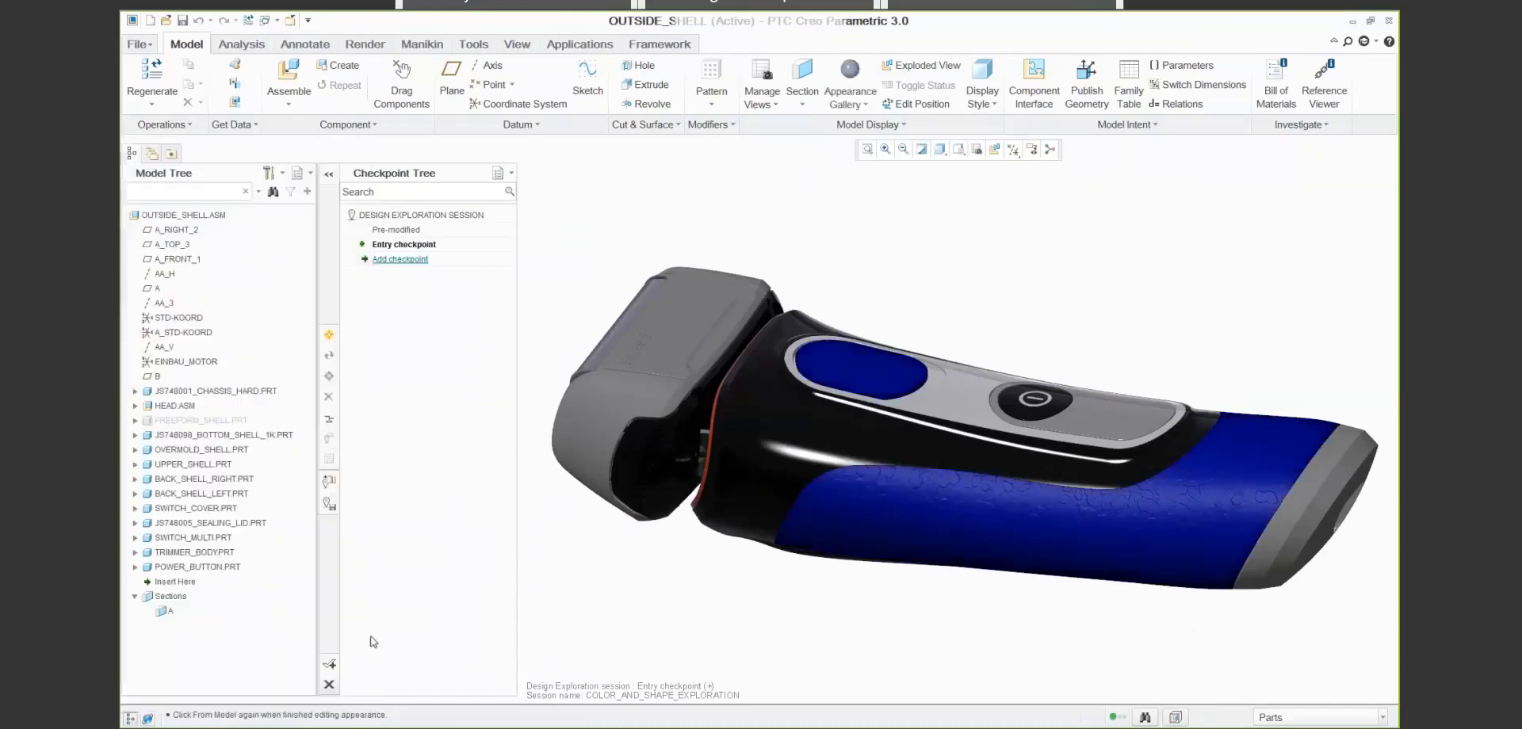
- Apply the adv-chrome appearance to the upper shell, both back shells, the trimmer body and the black side parts of the head
click(849, 94)
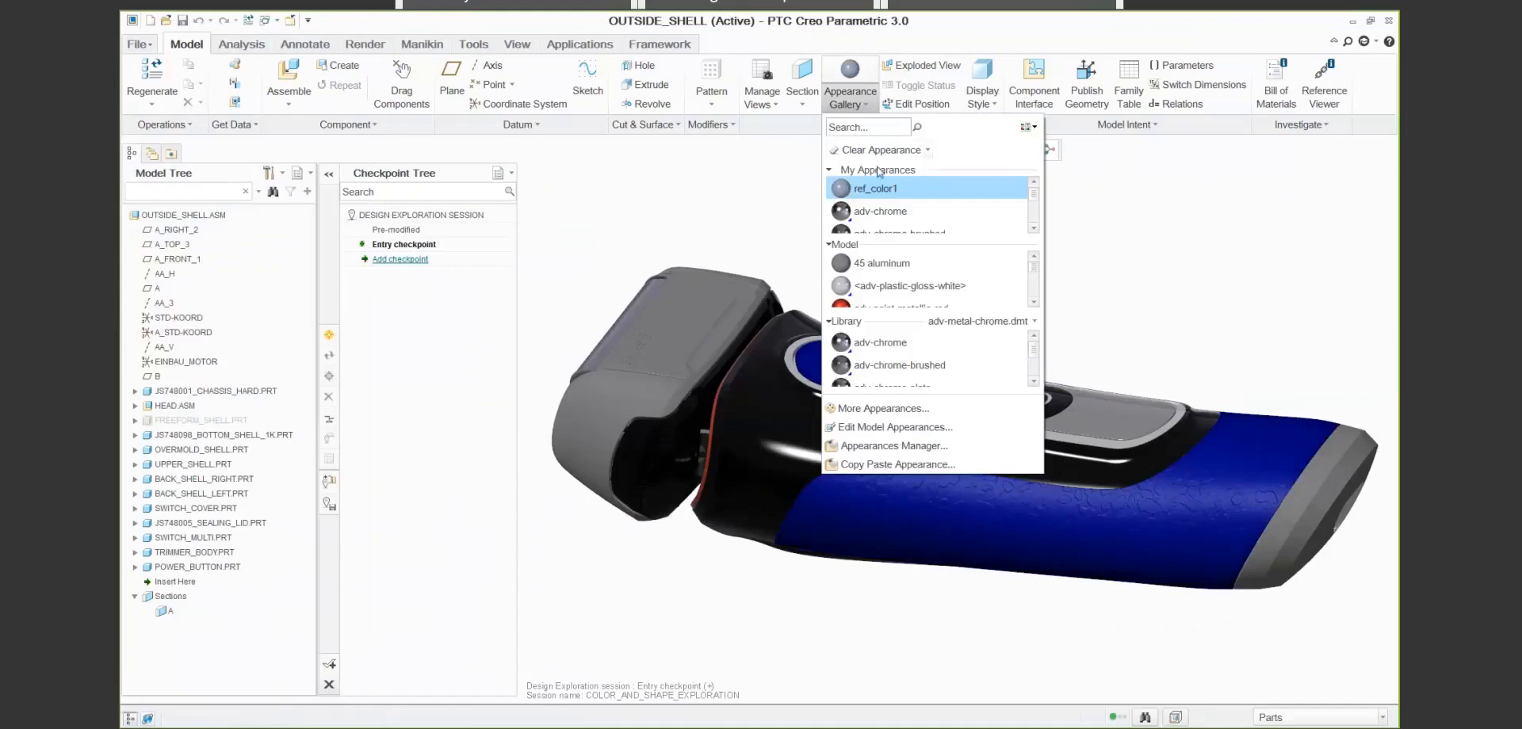
click(891, 339)
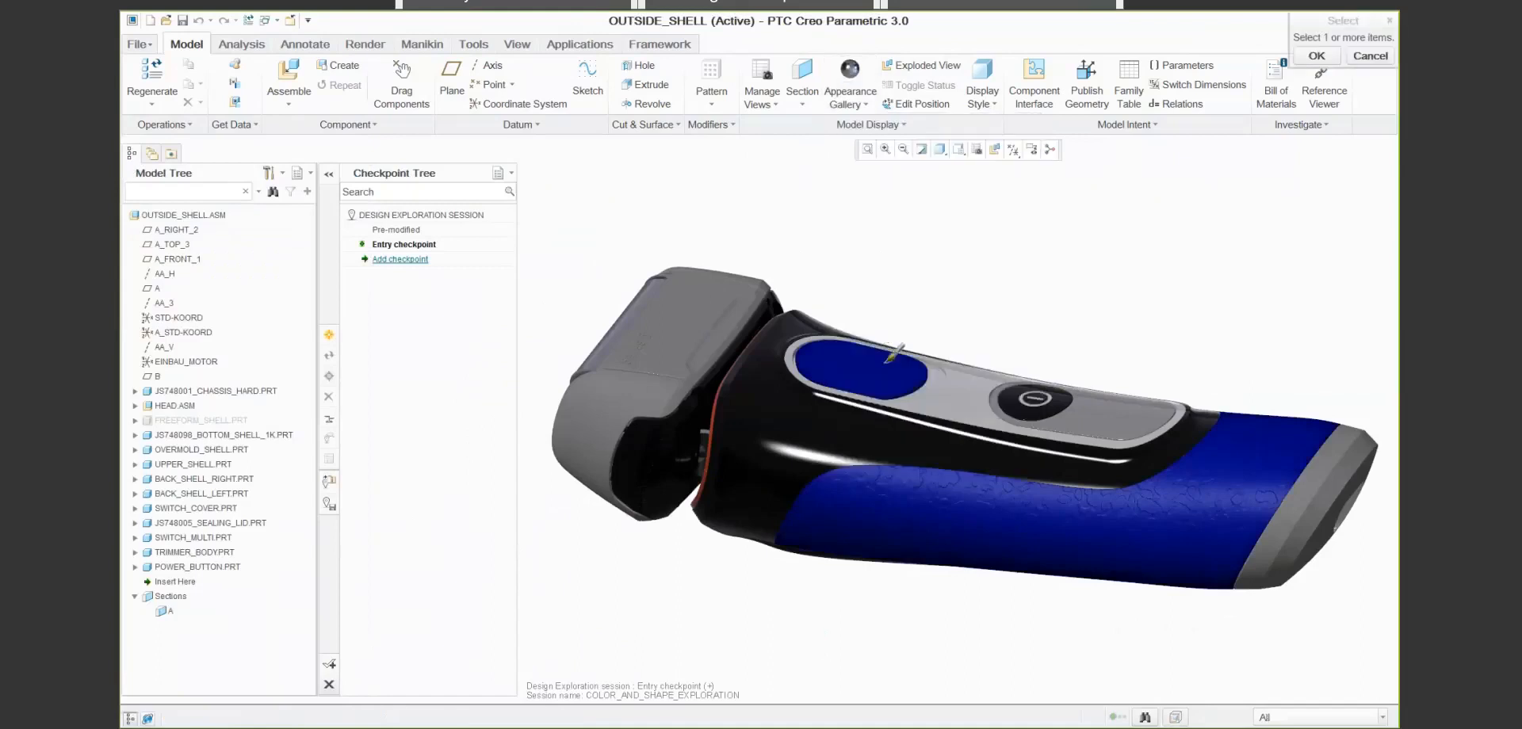
click(860, 434)
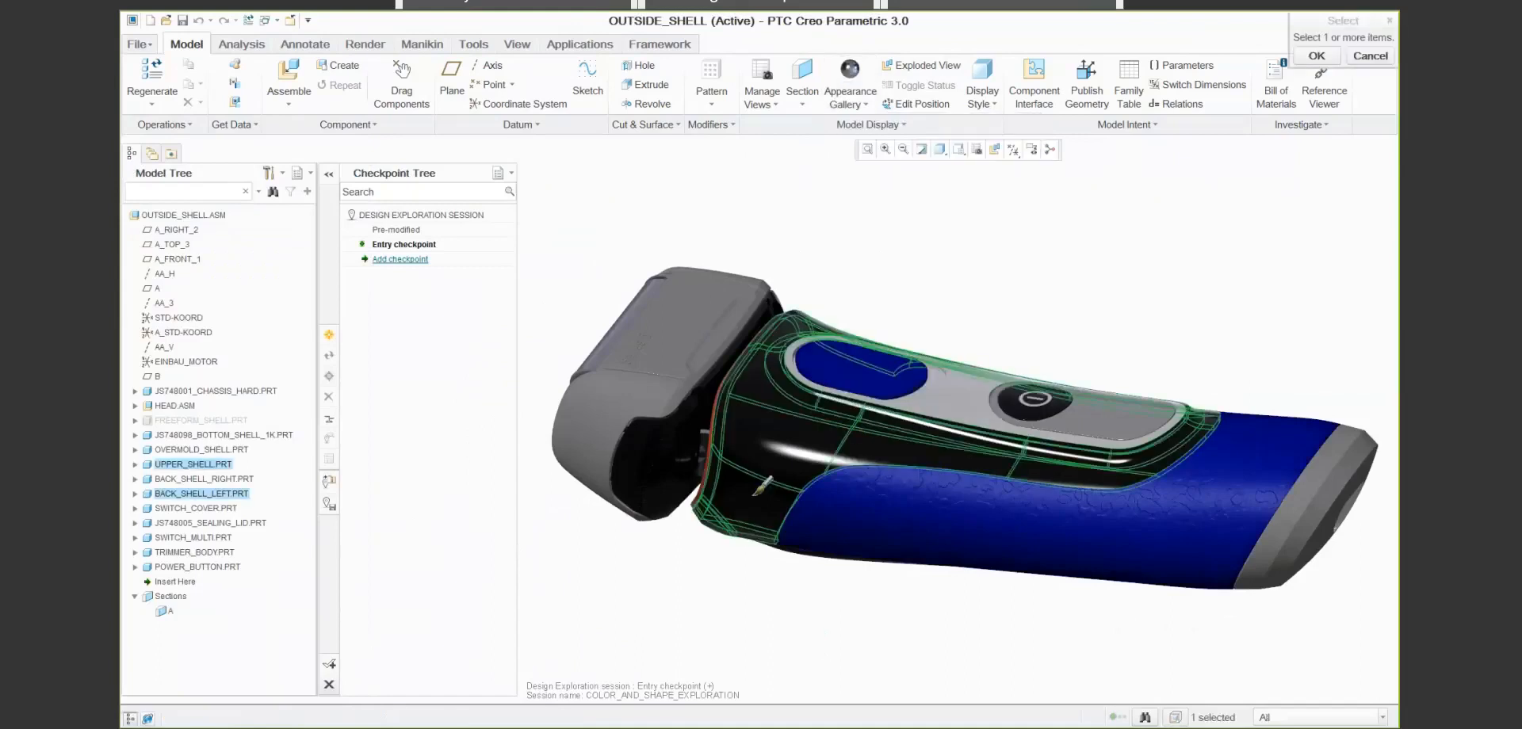
click(958, 149)
click(1138, 298)
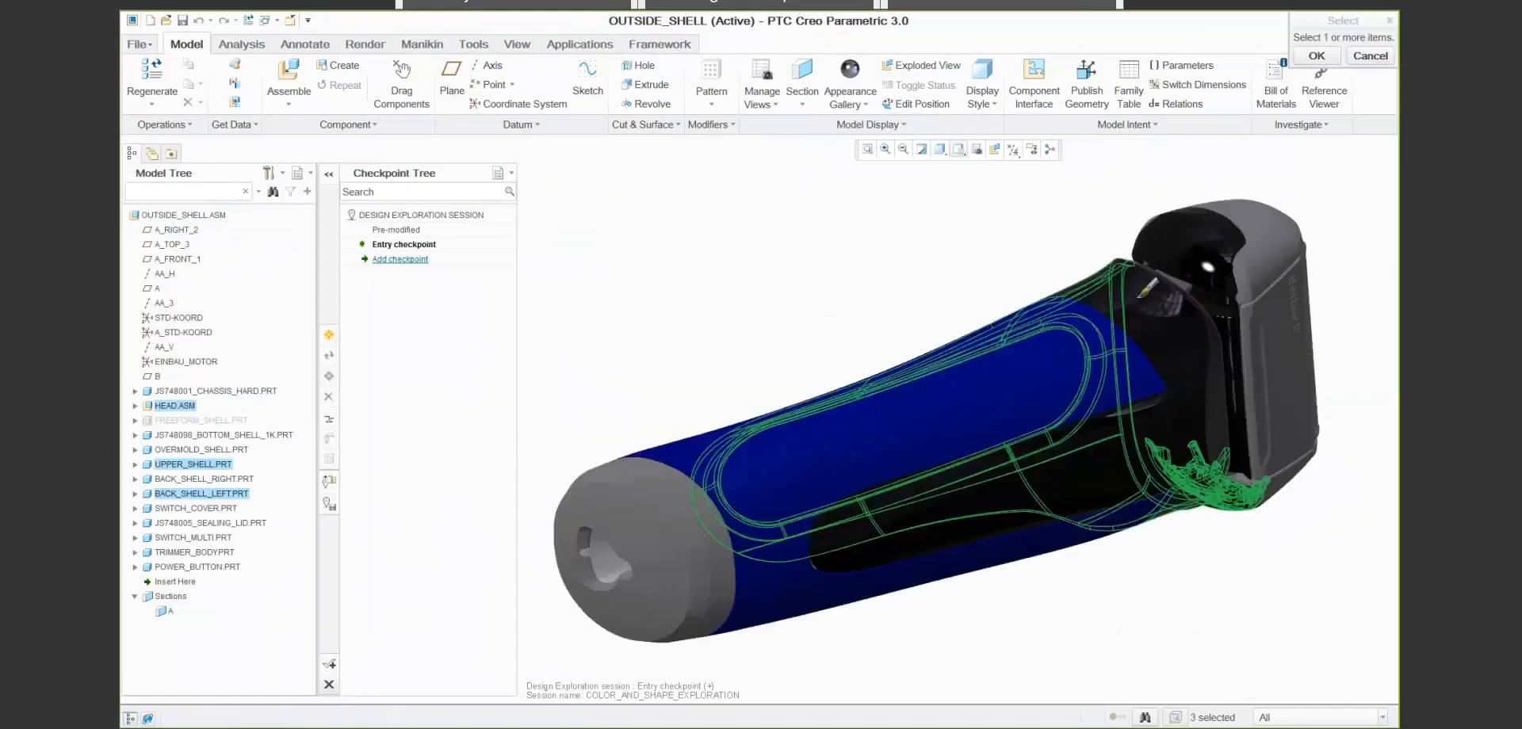
ctrl+click(1143, 295)
ctrl+click(1188, 240)
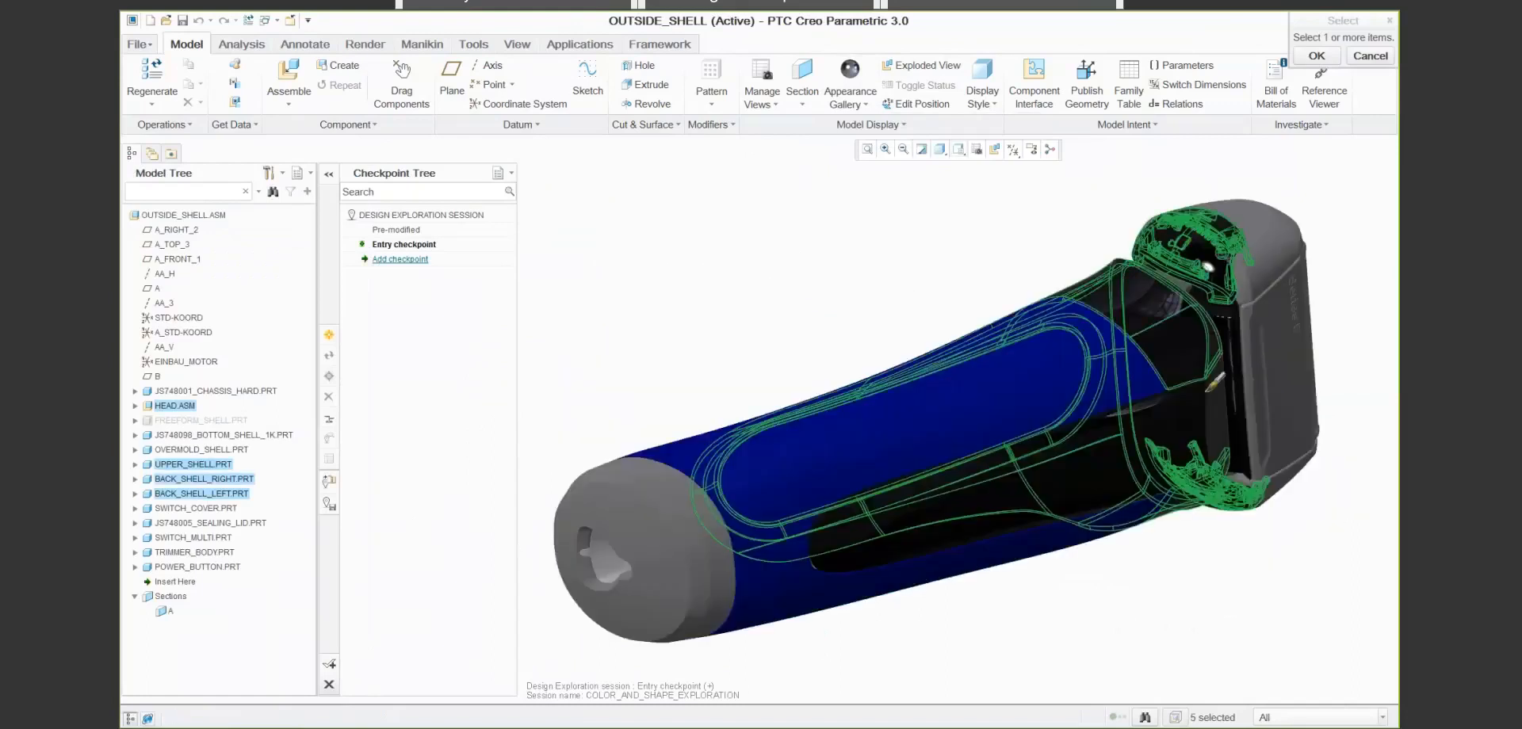
ctrl+click(1212, 386)
click(1317, 56)
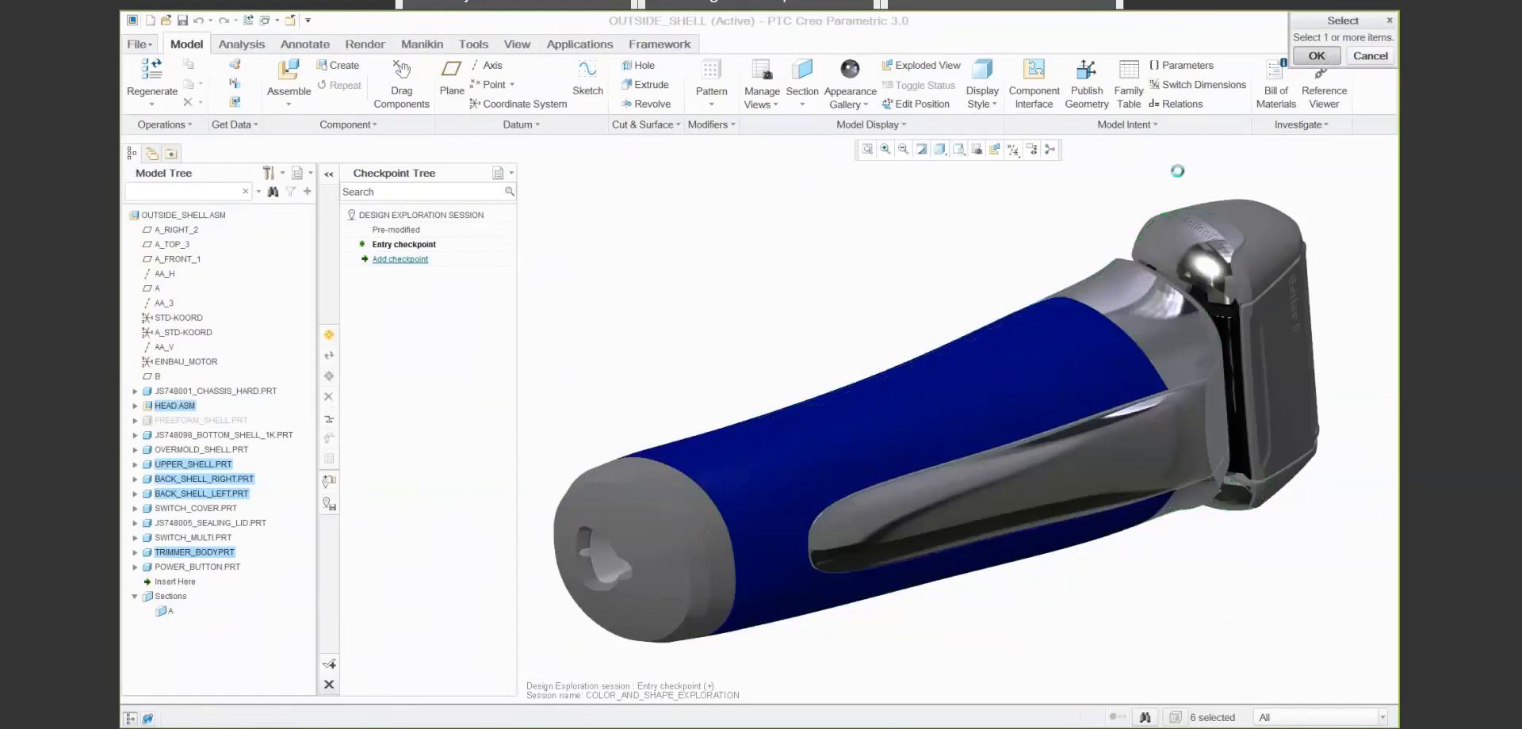
middle_drag(930, 265, 929, 265)
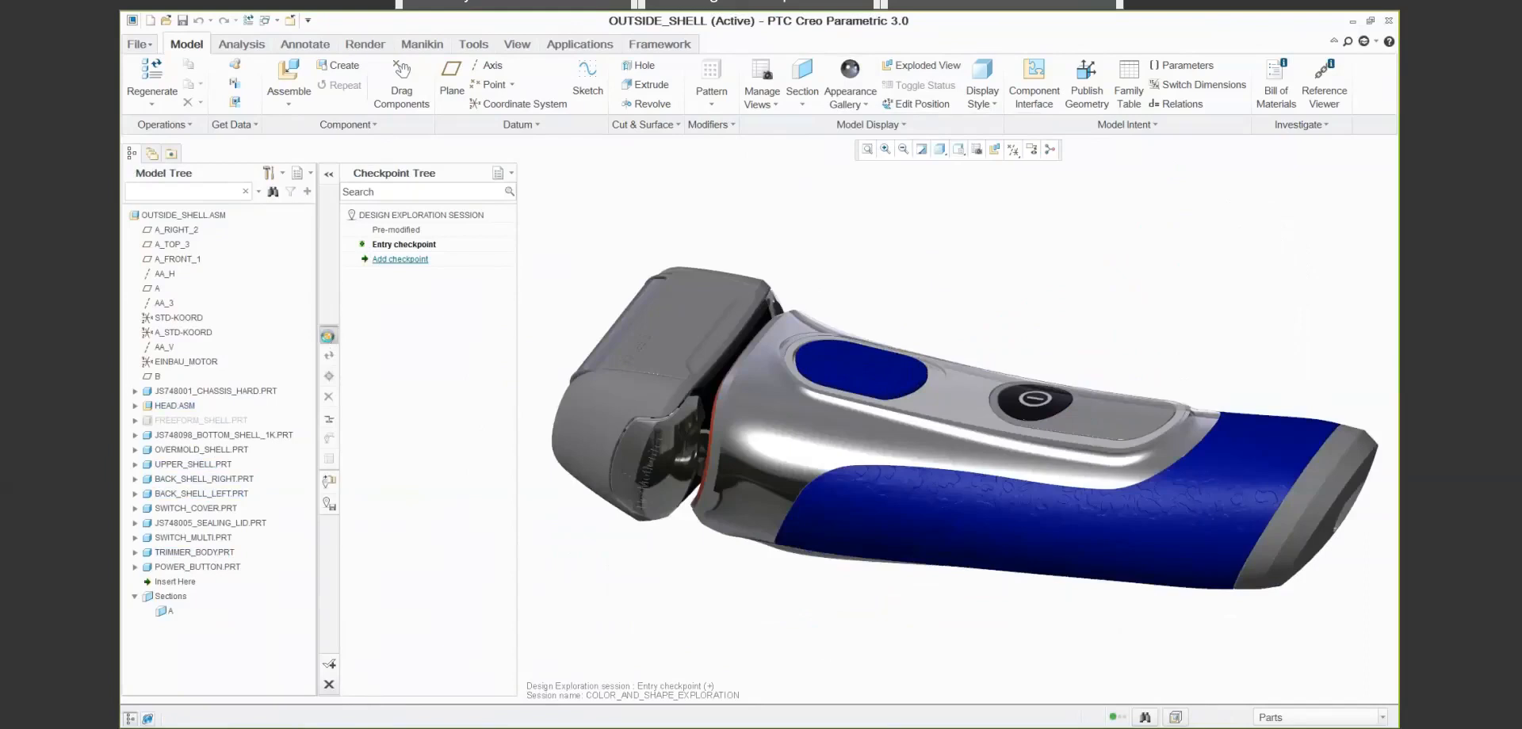
- Add a design checkpoint named Blue Chrome with the keyword Blue
click(327, 336)
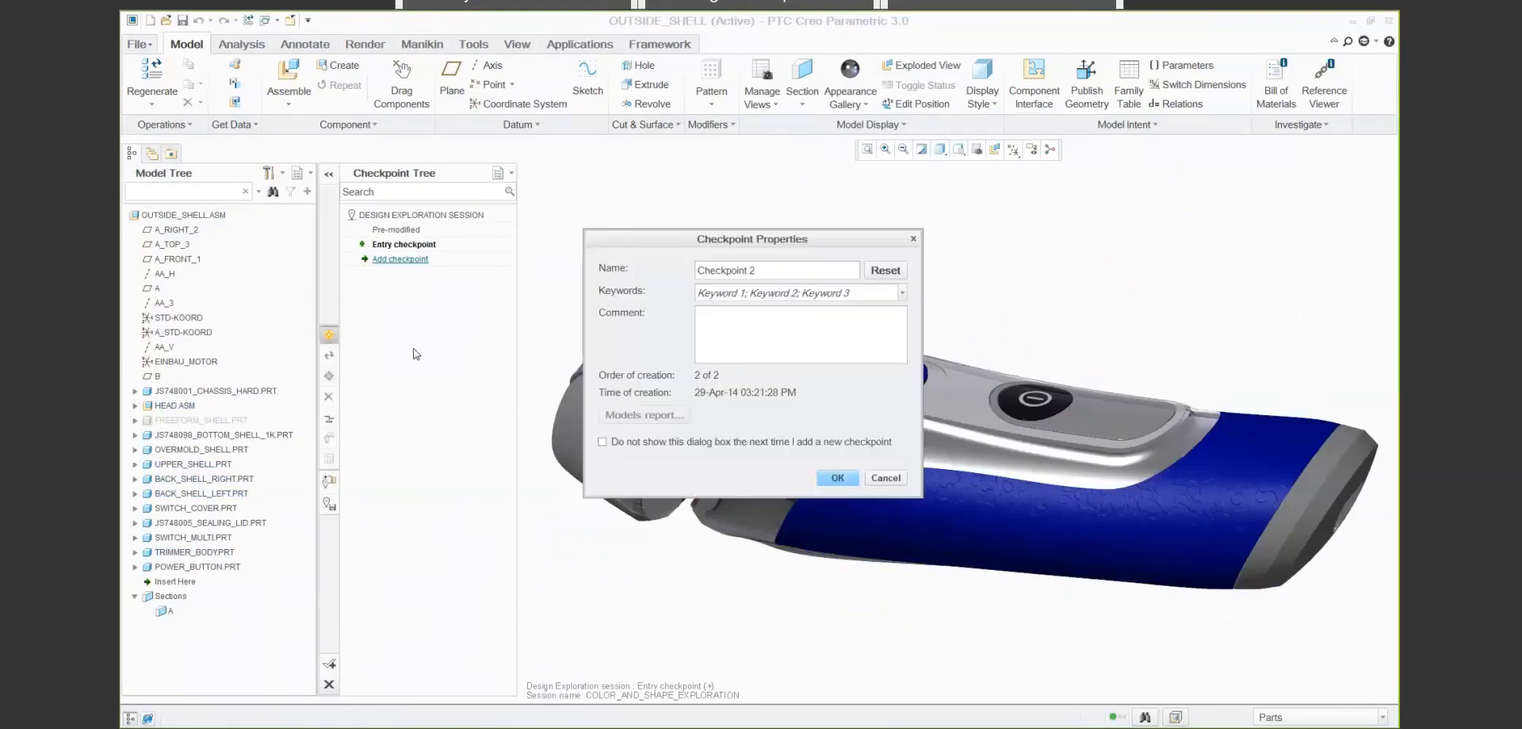
triple_click(781, 267)
key(BackSpace)
text(Blue Chrome)
key(Tab)
text(Blue)
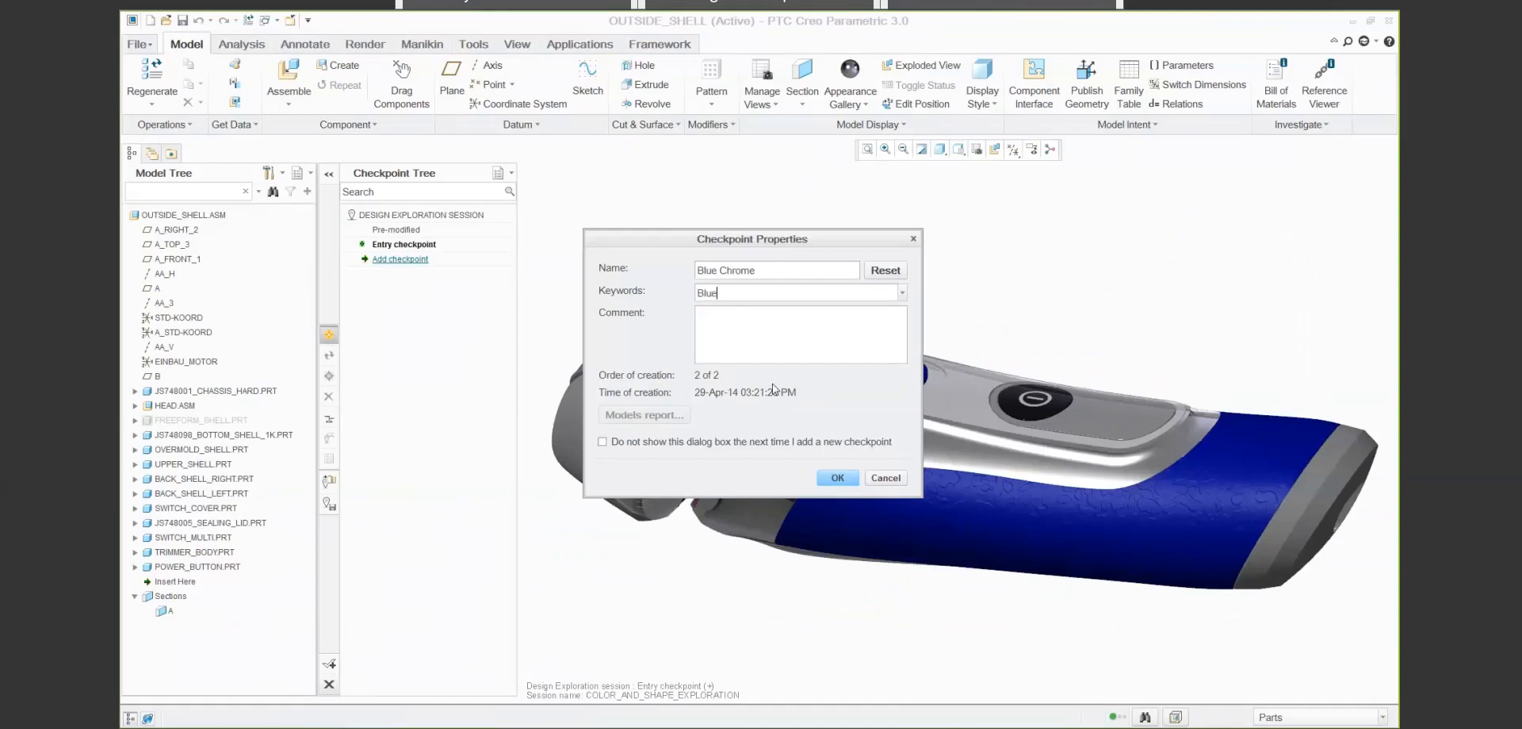
key(Return)
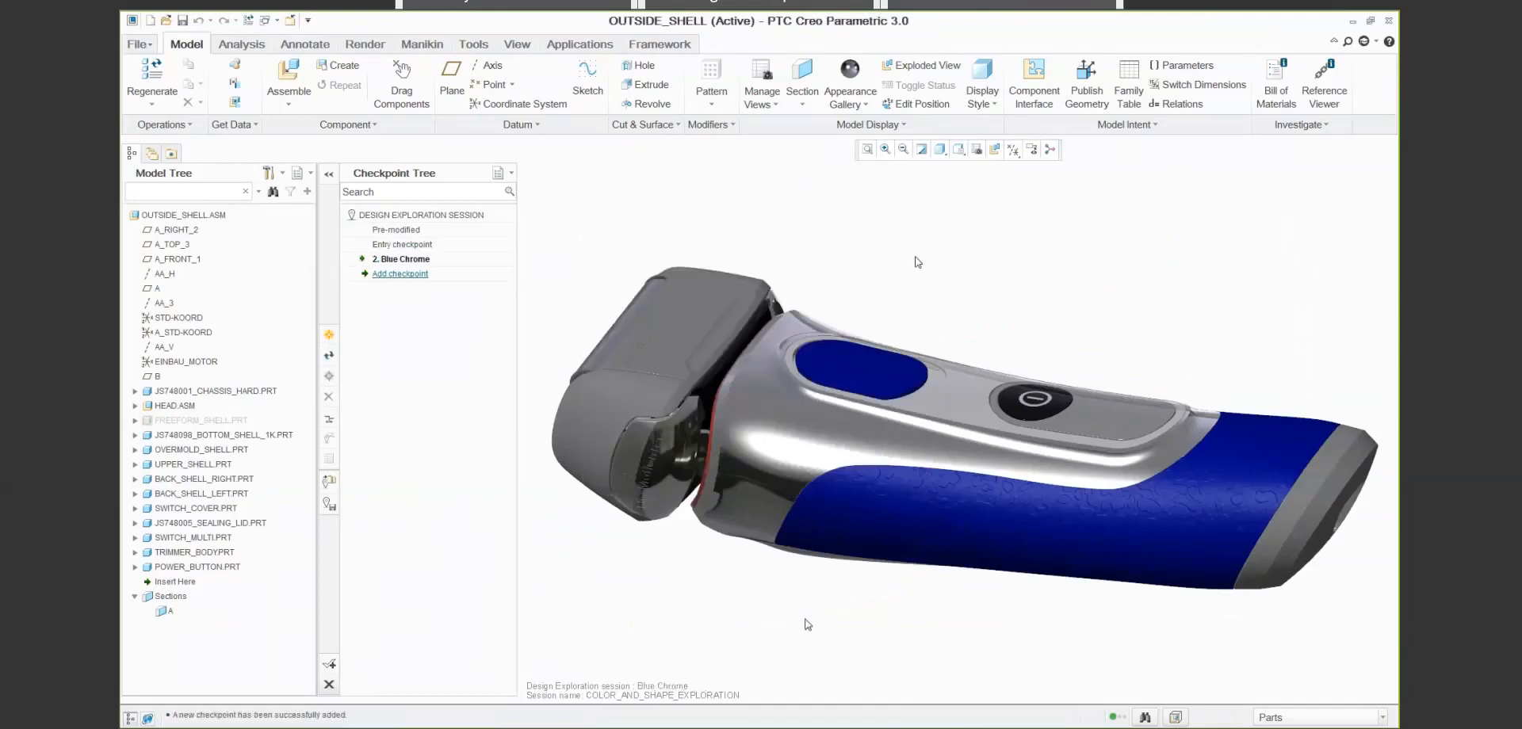
- Recolor the adv-rubber-black appearance on the handle grip to red, with RGB red at 255 and blue at 0
click(868, 105)
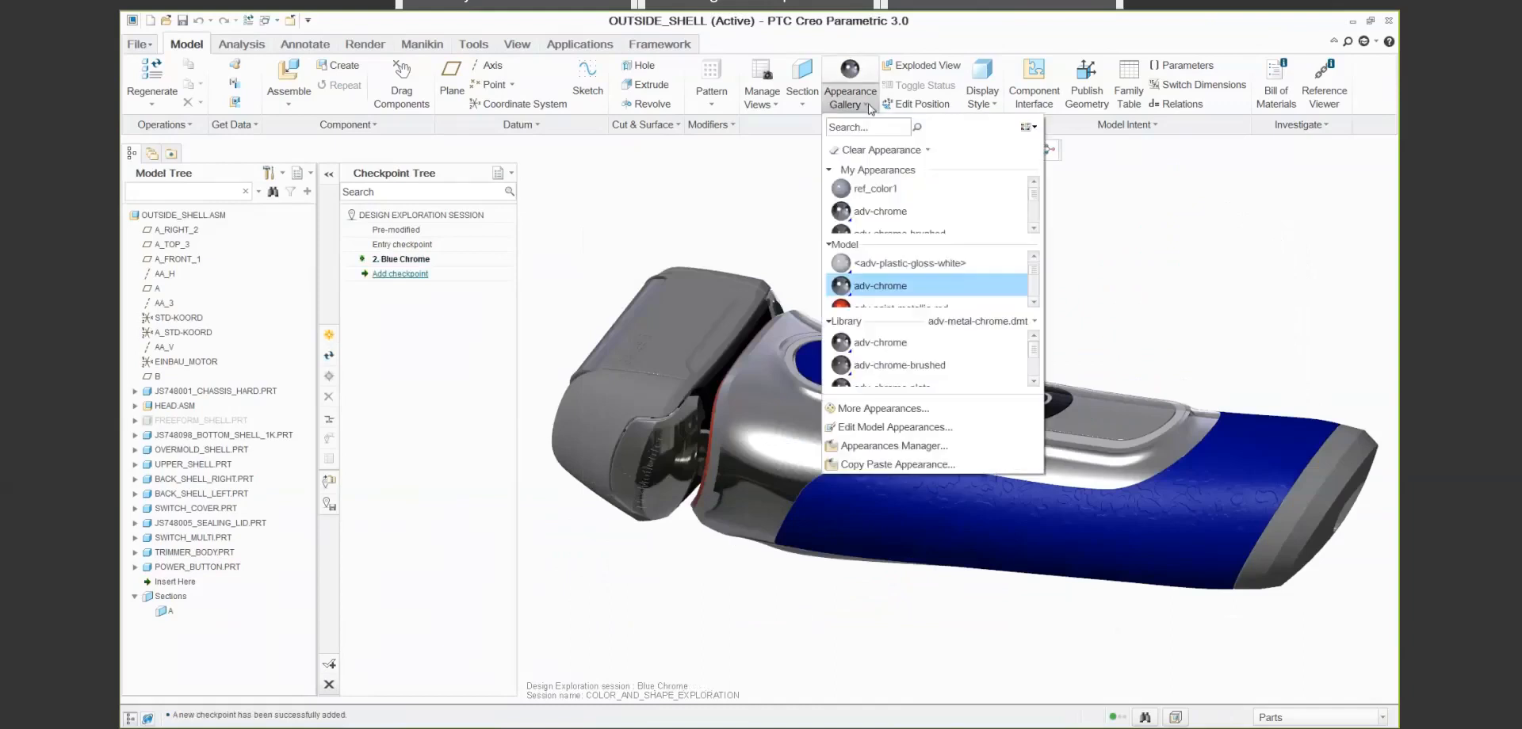
click(888, 427)
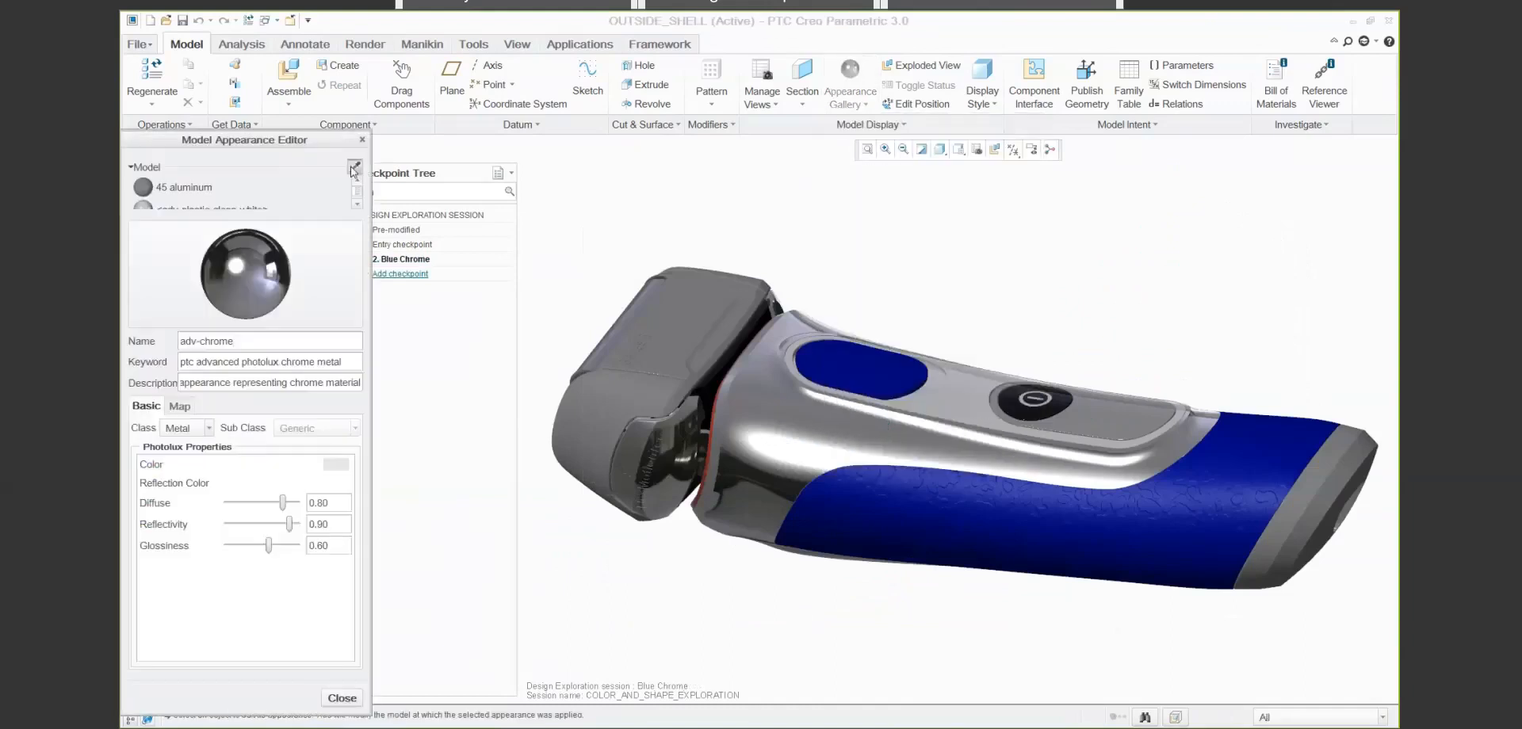
click(944, 508)
click(325, 466)
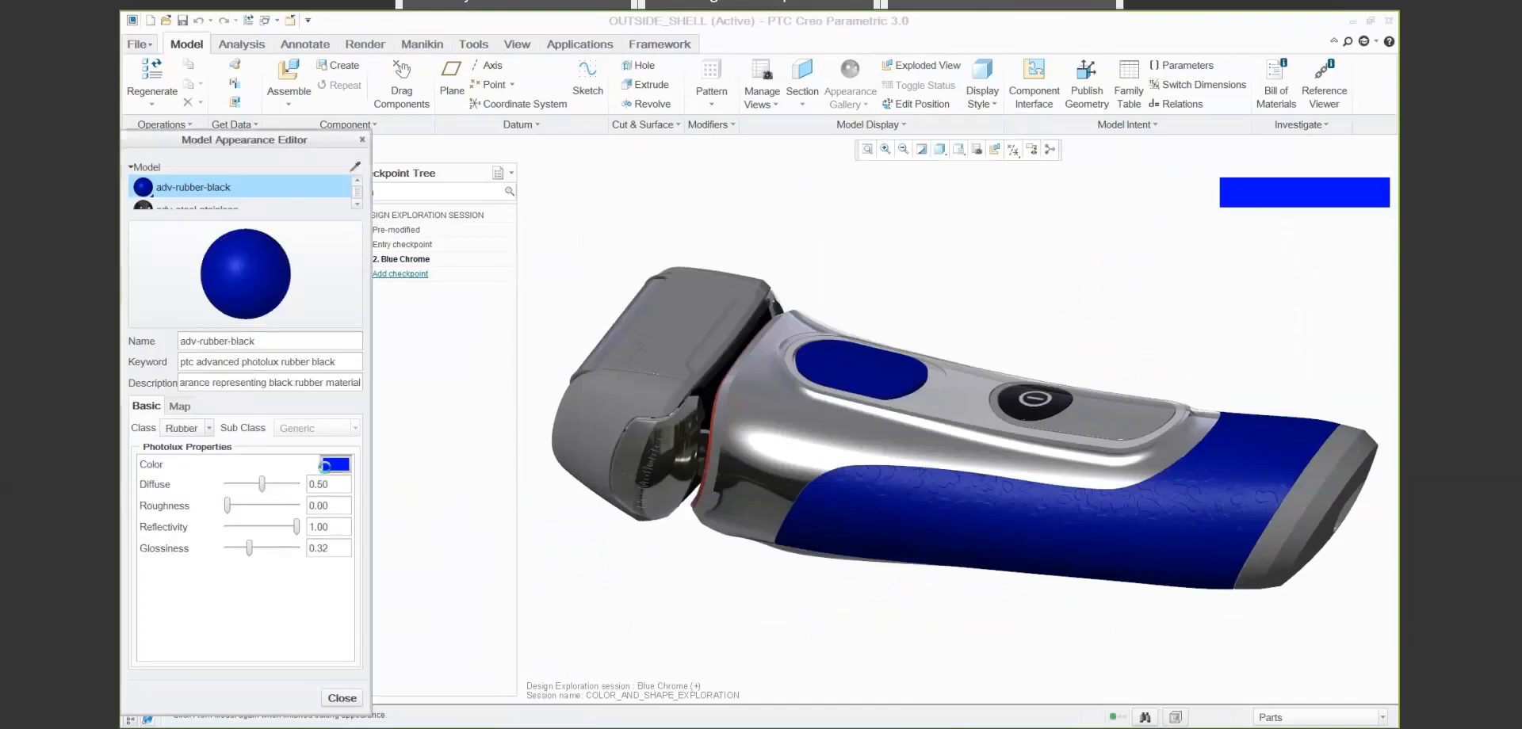
drag(1239, 285, 1337, 285)
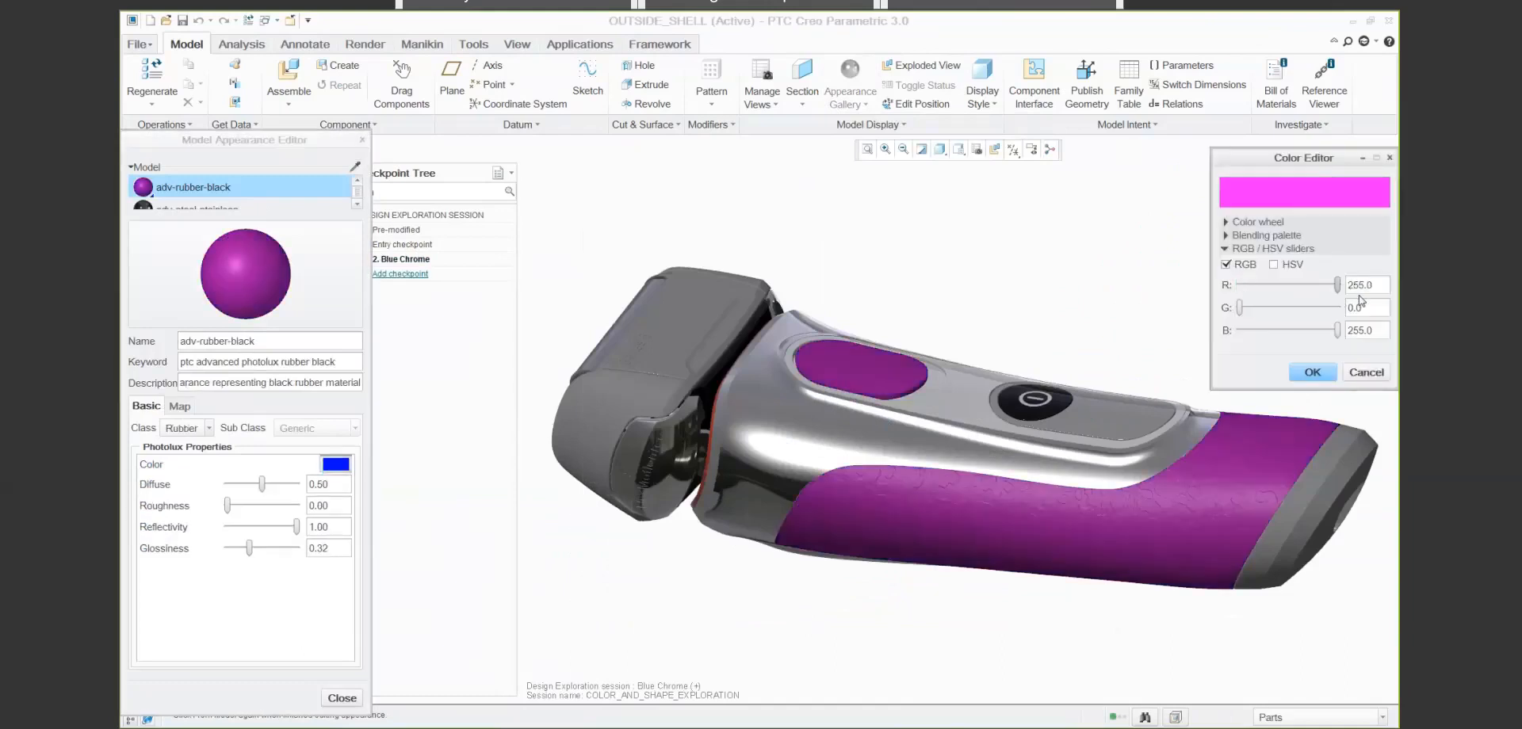
drag(1337, 330, 1240, 329)
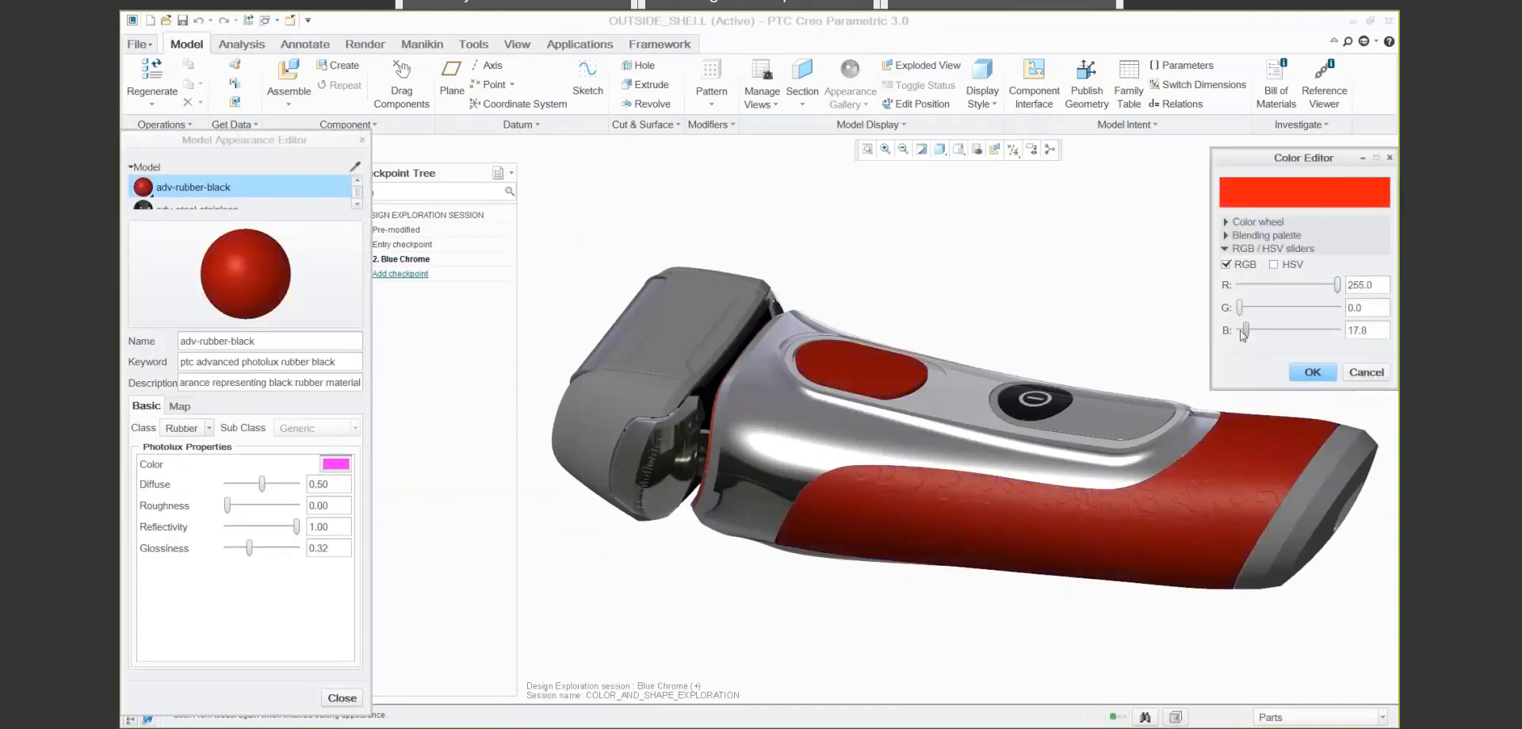
click(1311, 374)
click(343, 698)
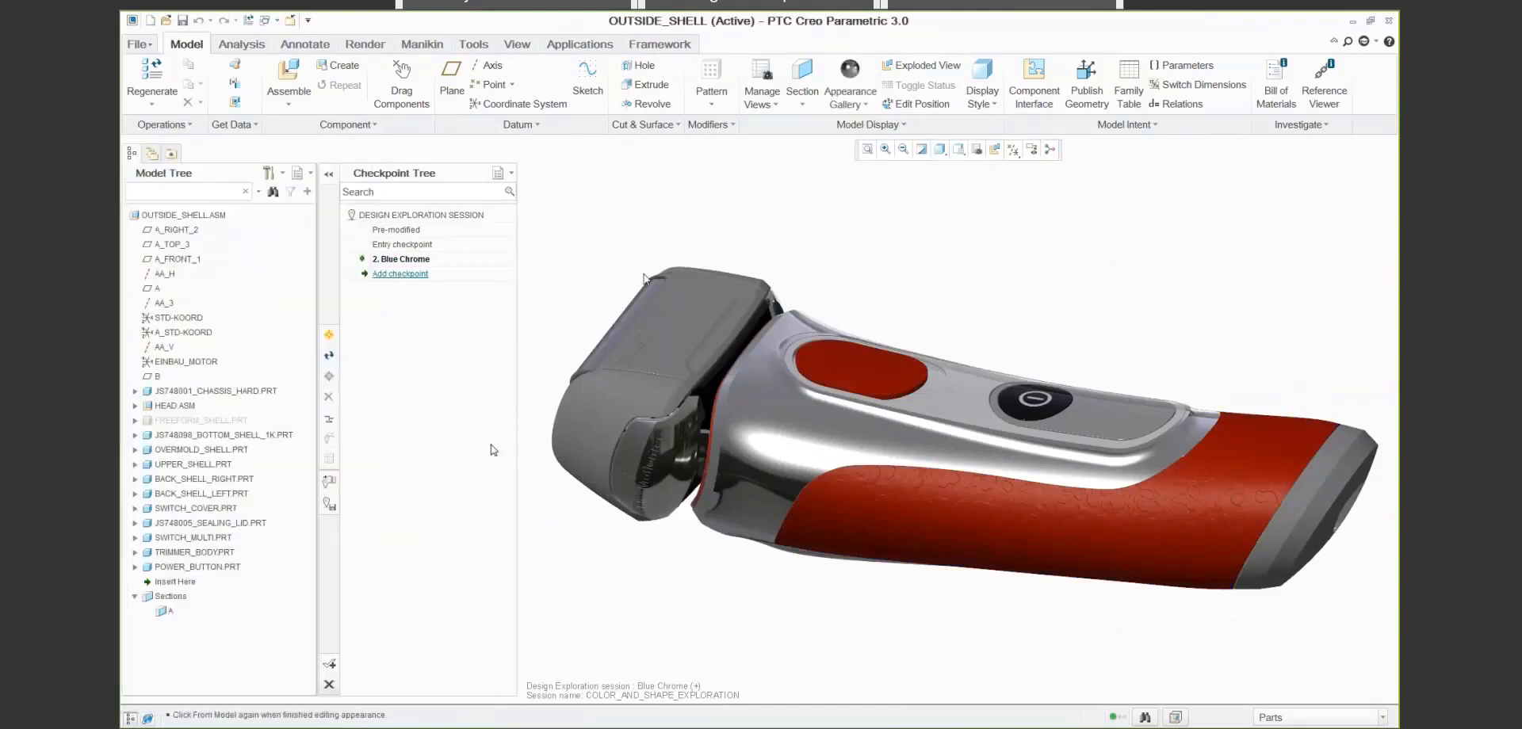
- Try to apply the adv-paint-metallic-red appearance to the power button
click(849, 97)
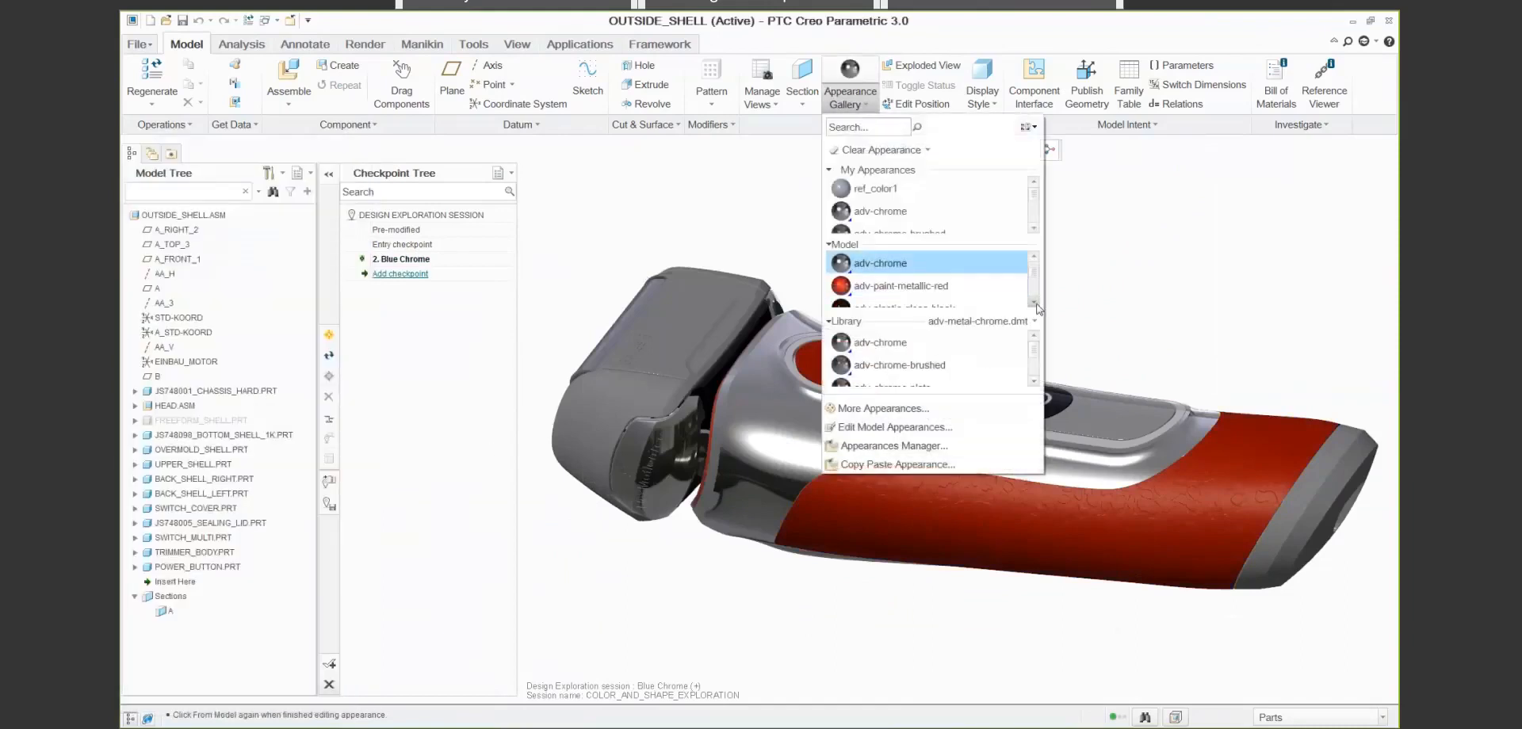
click(923, 287)
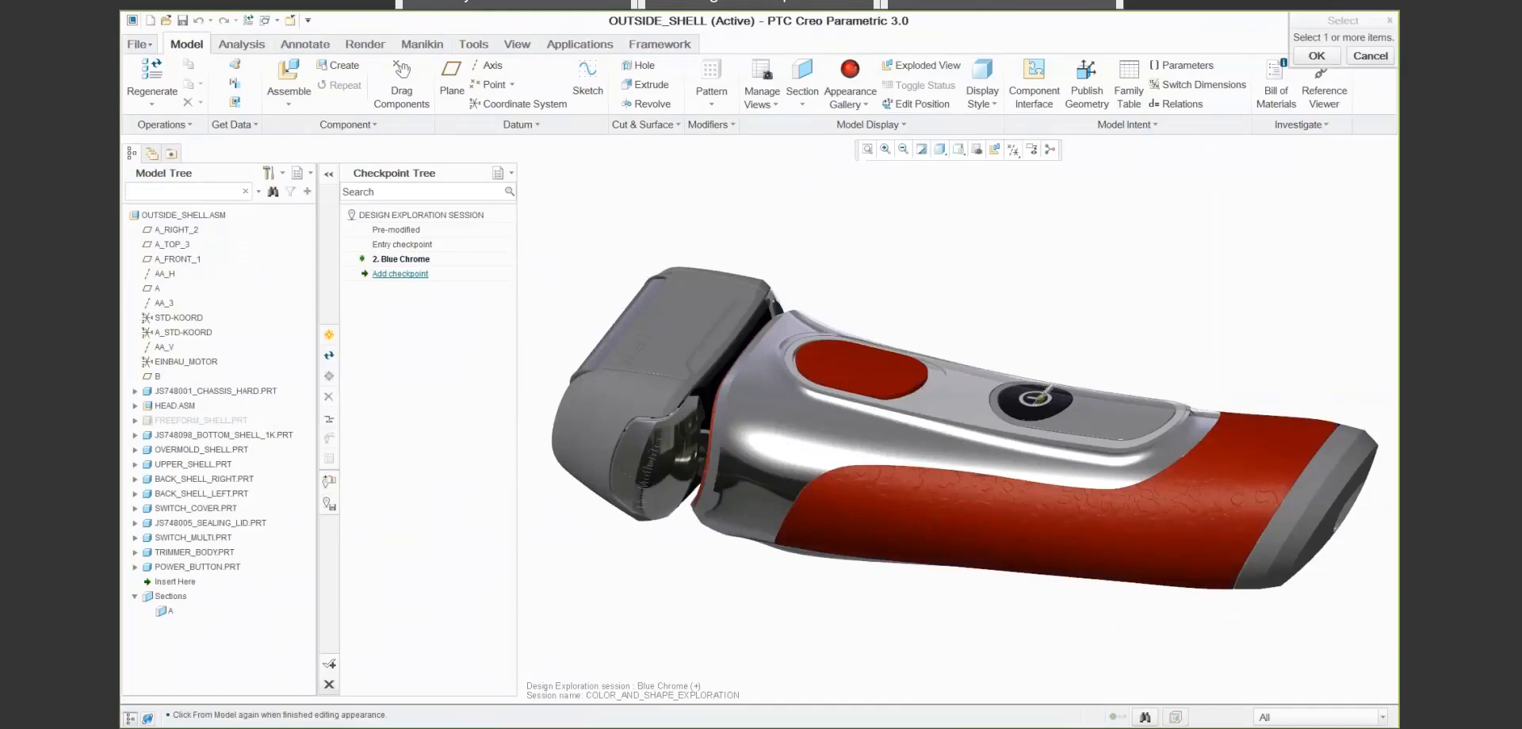
click(1032, 407)
middle_click(1100, 271)
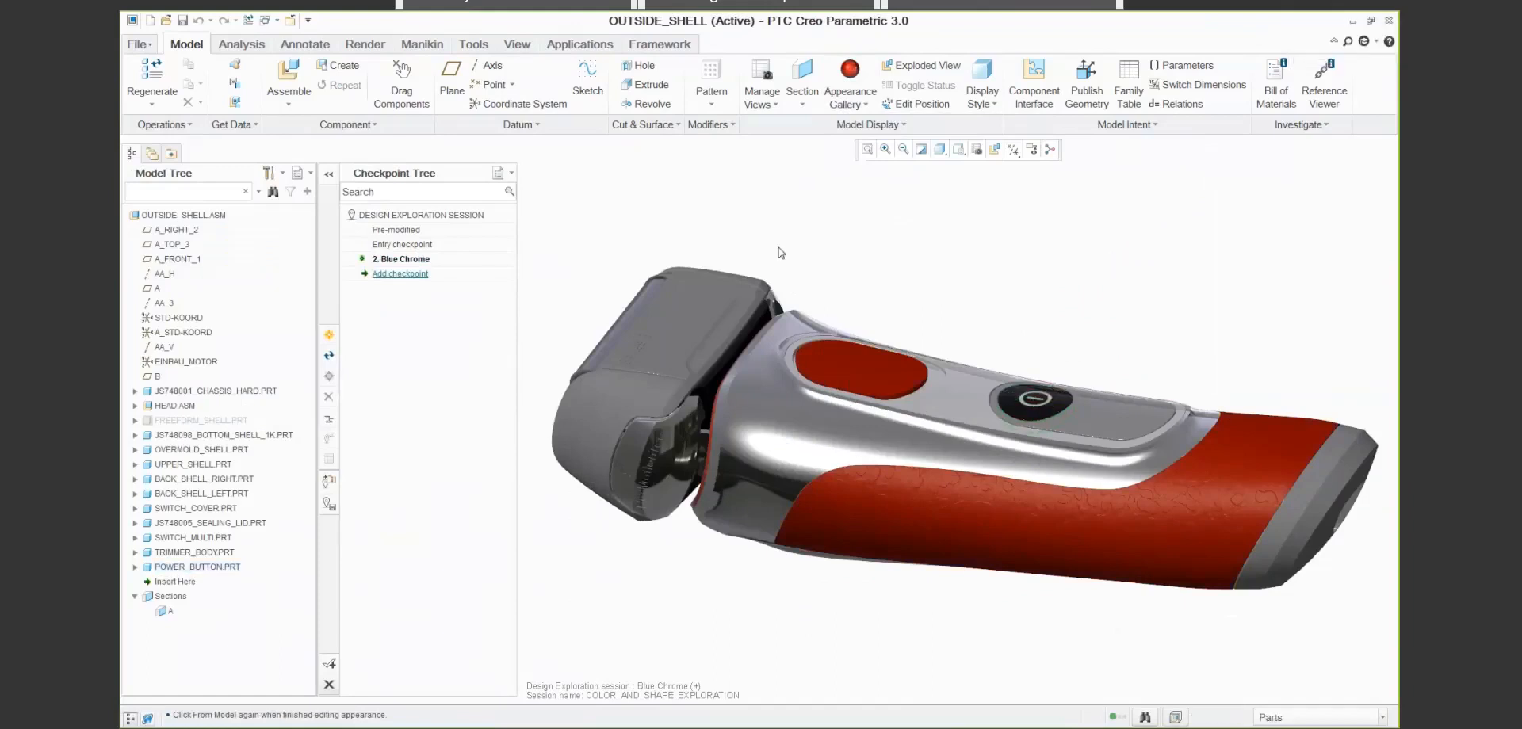
- Add a design checkpoint named Red Chrome with the keyword Red
click(329, 334)
drag(755, 270, 697, 272)
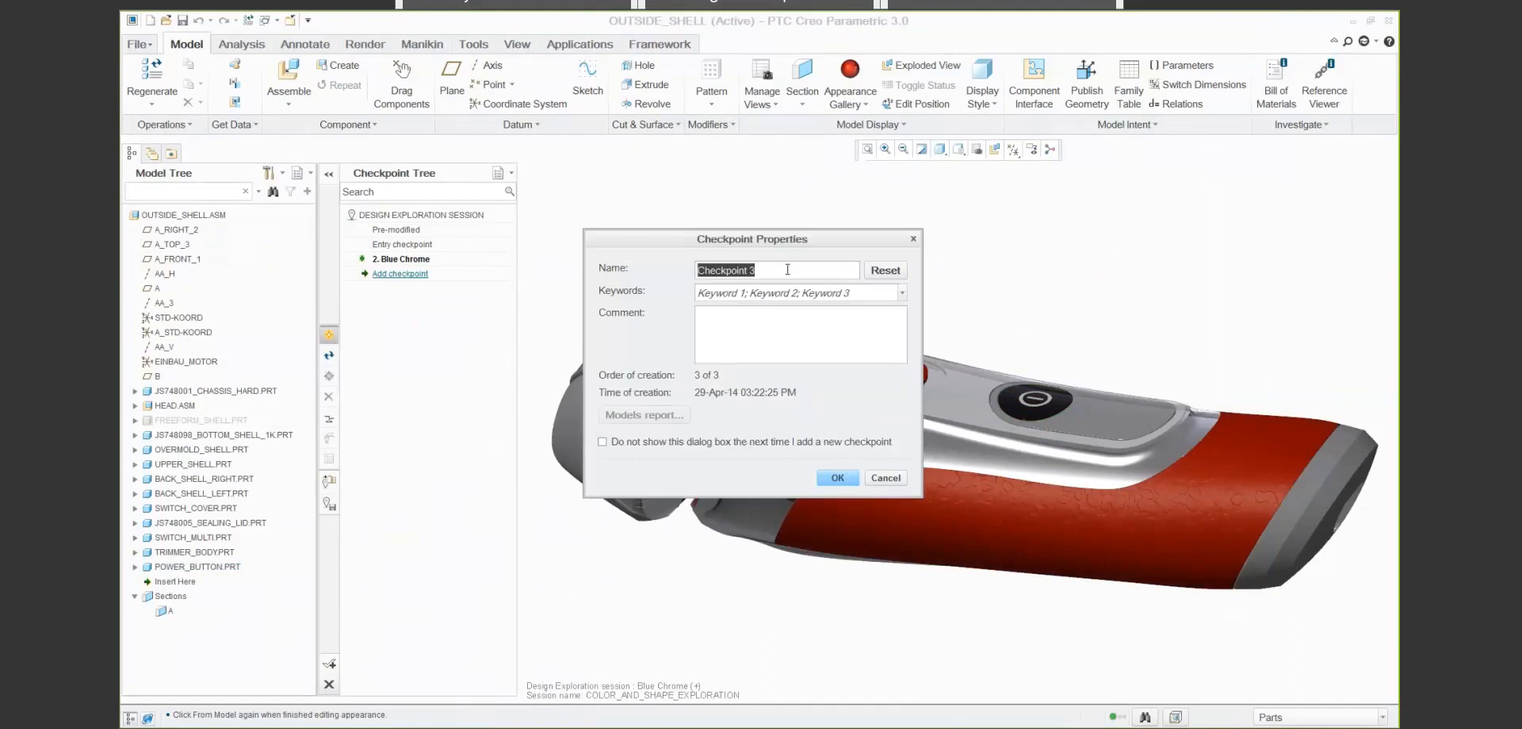
key(BackSpace)
text(Red Chrome)
click(859, 298)
text(Red)
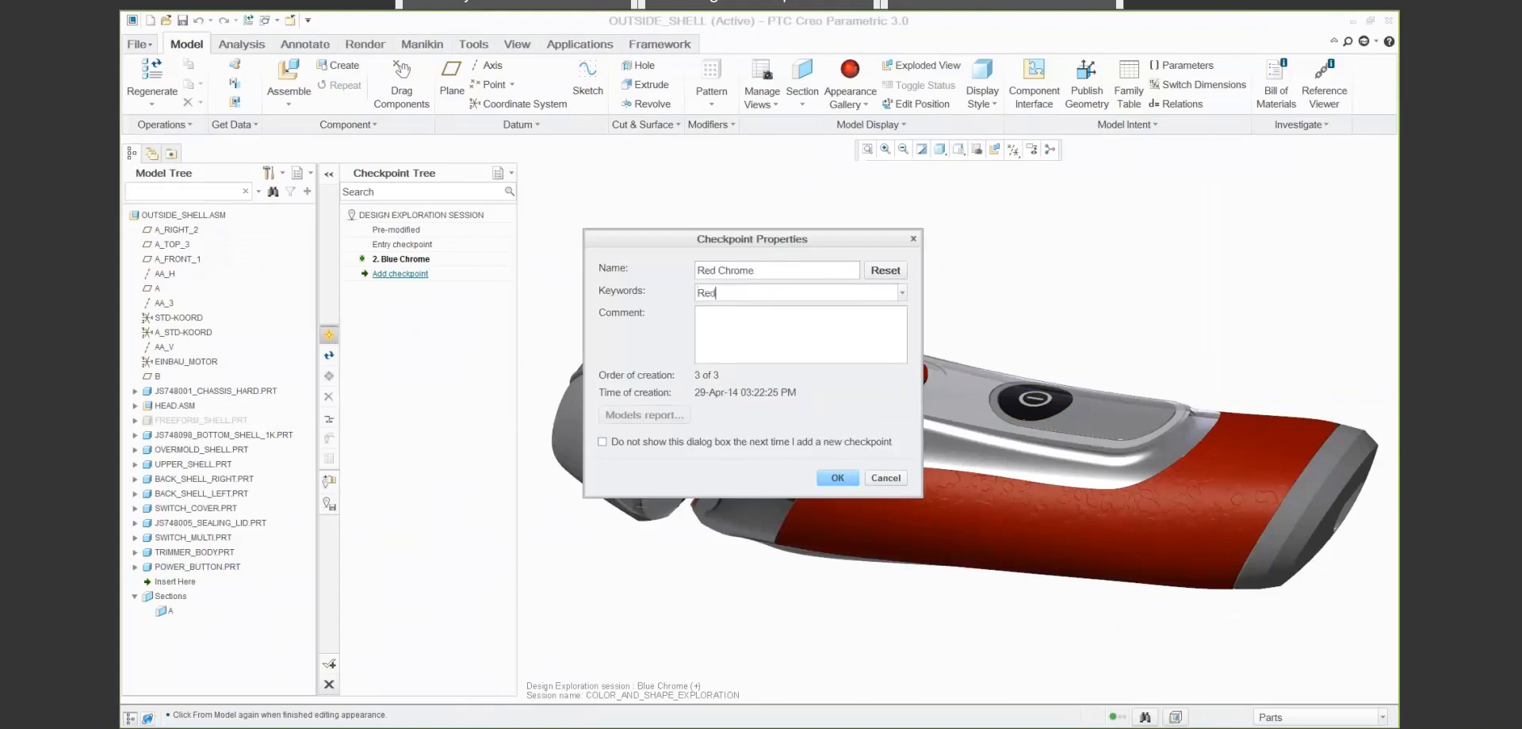
click(837, 478)
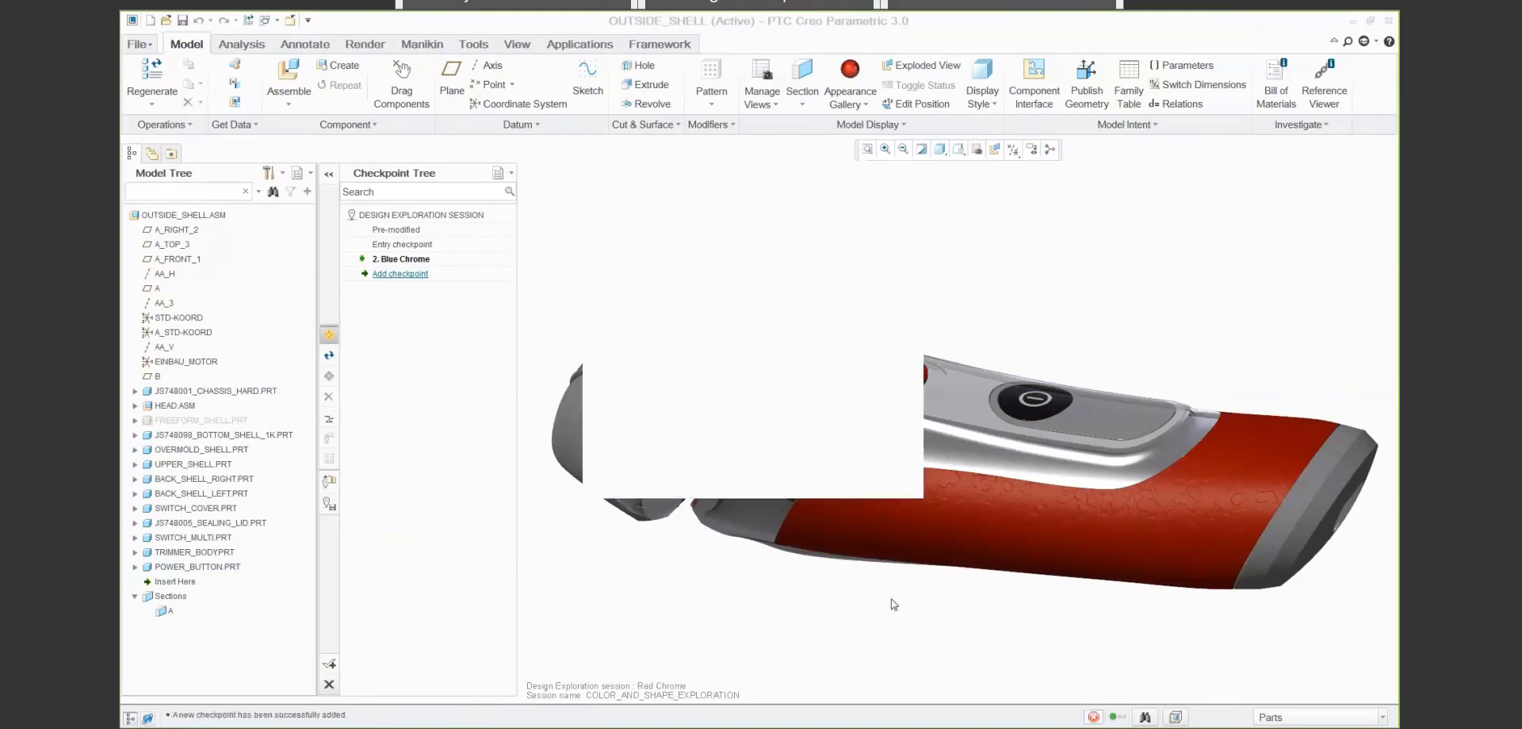
- Open the FREEFORM_SHELL part and redefine its Freestyle 1 feature at control mesh Level 2
click(198, 420)
right_click(224, 420)
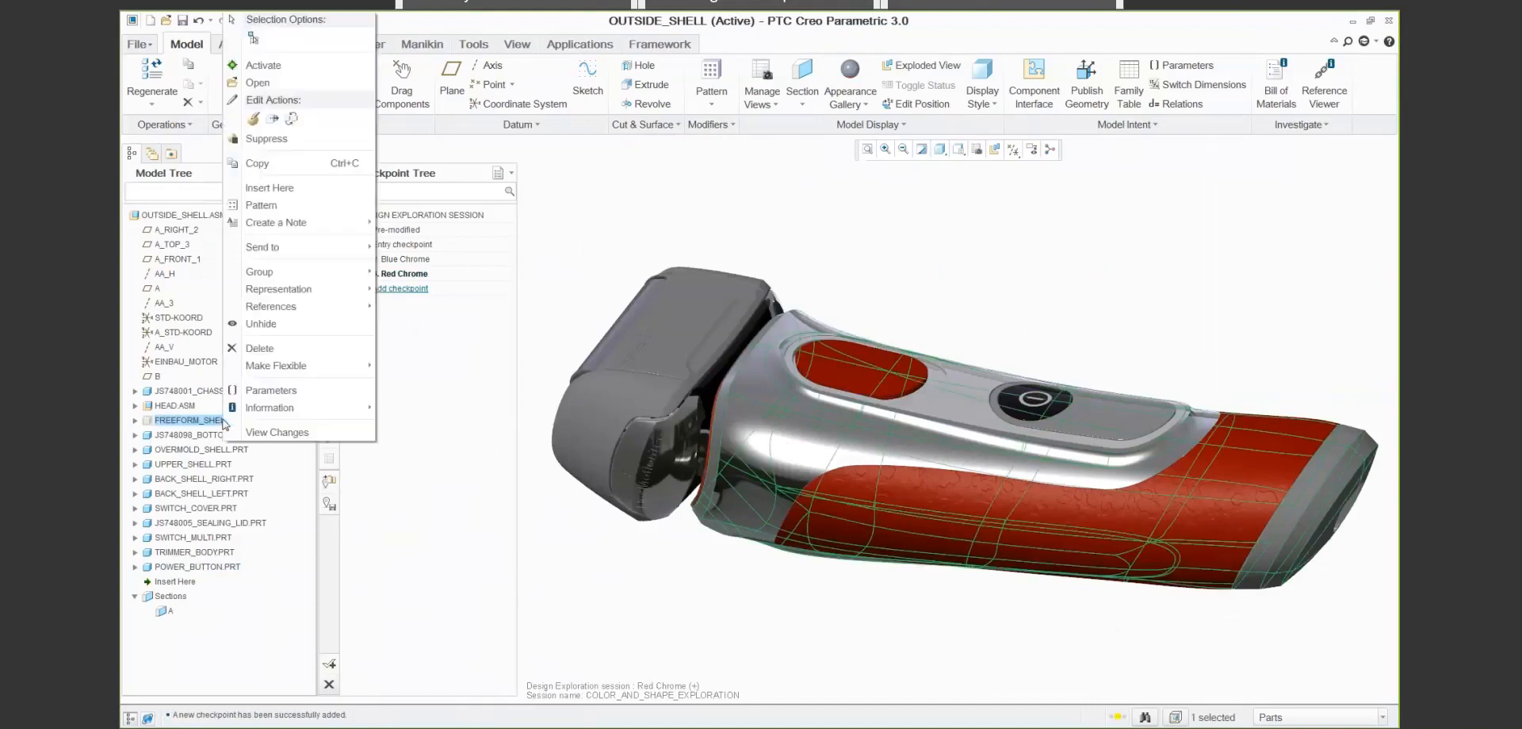
click(258, 82)
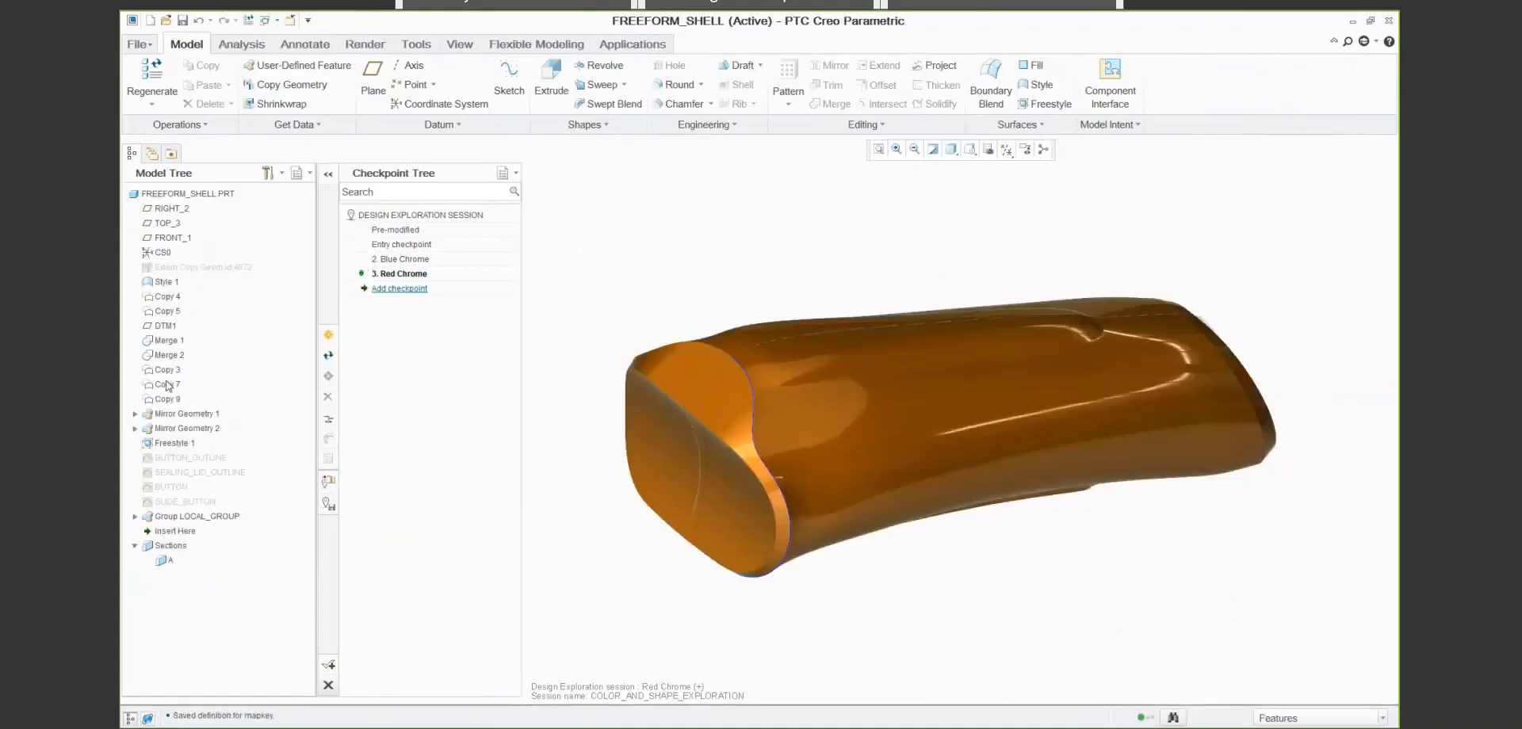
right_click(171, 447)
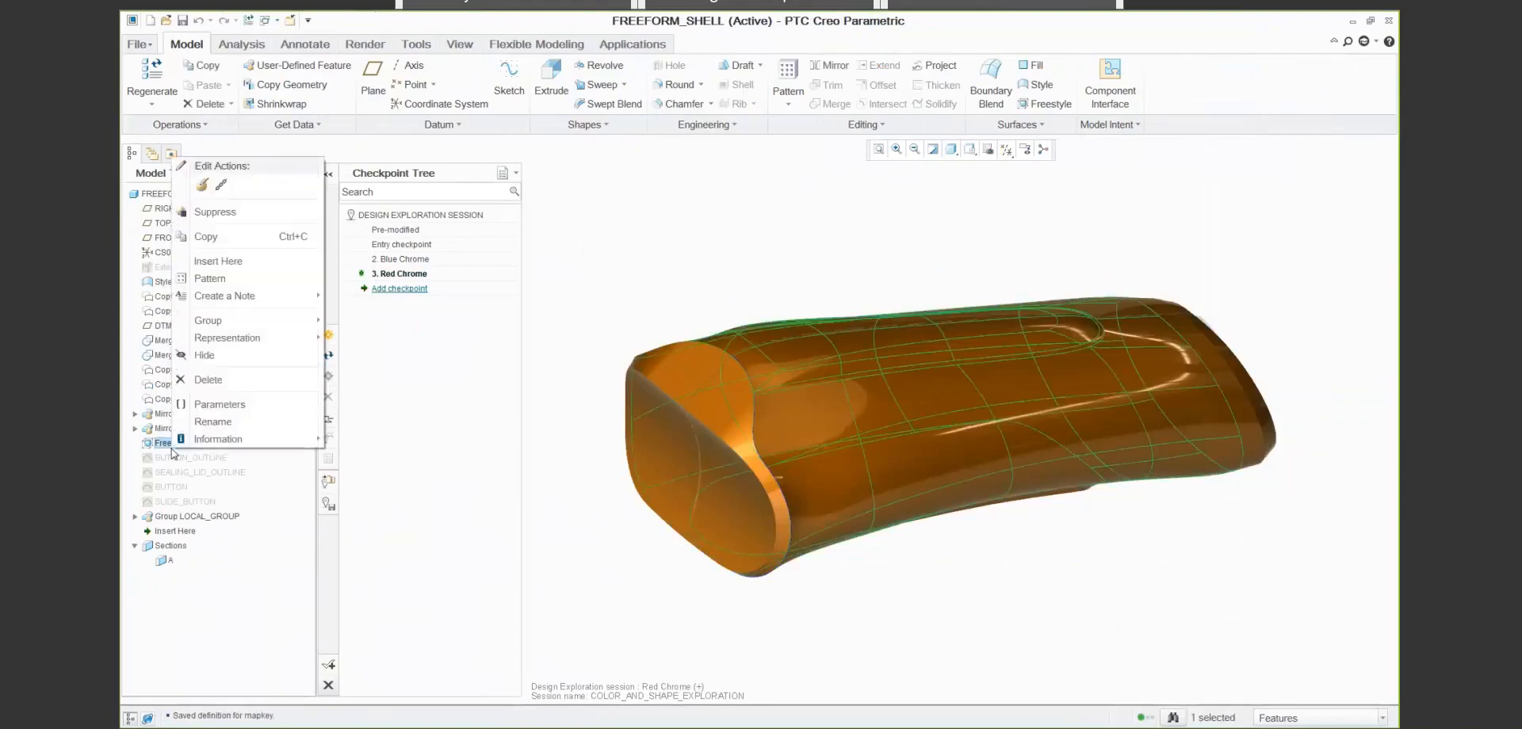
click(204, 186)
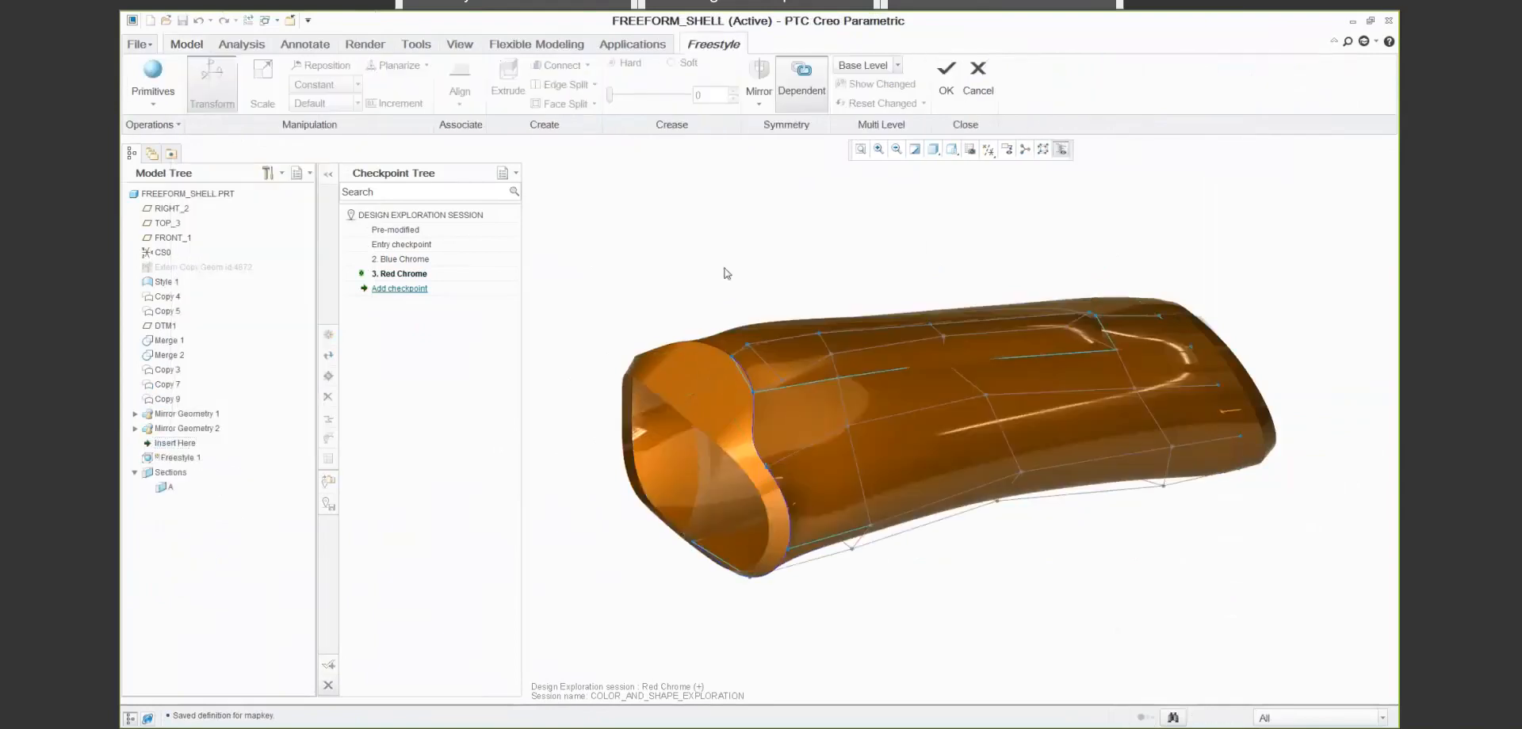
click(864, 65)
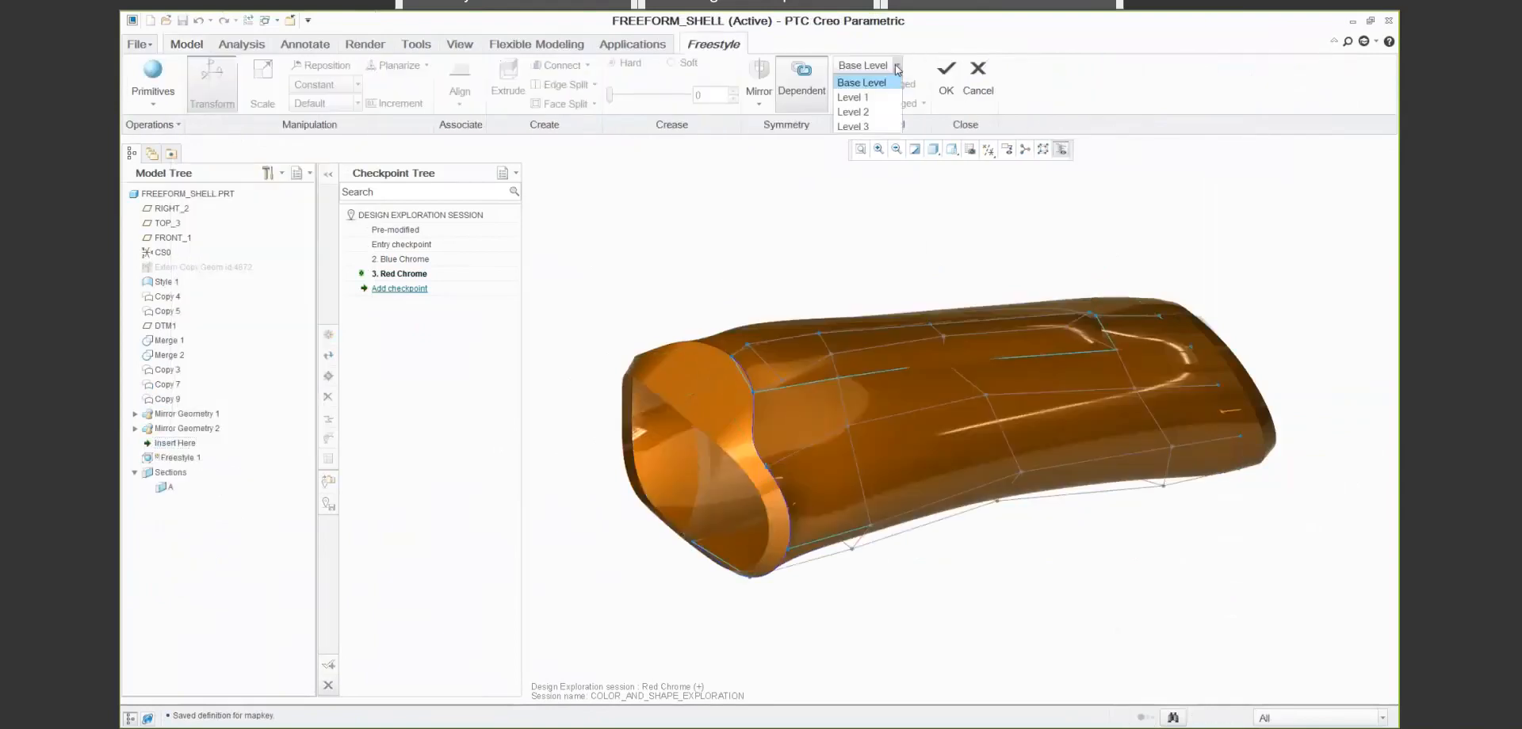
click(880, 111)
key(ctrl+d)
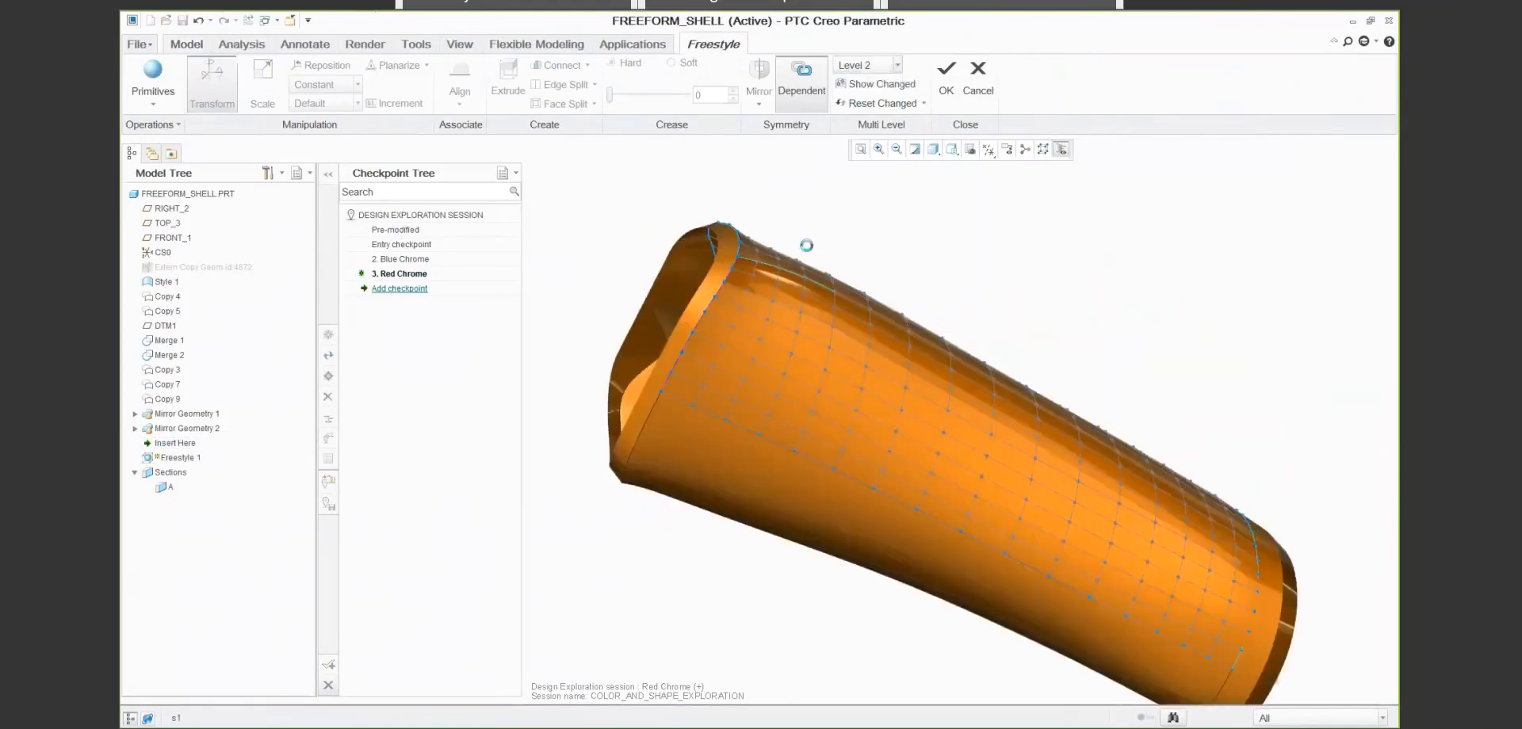
- Reorient the dragger of the four mesh faces on the shell's upper surface to the reference CSYS, pull them upward and update the shaver assembly
click(1316, 717)
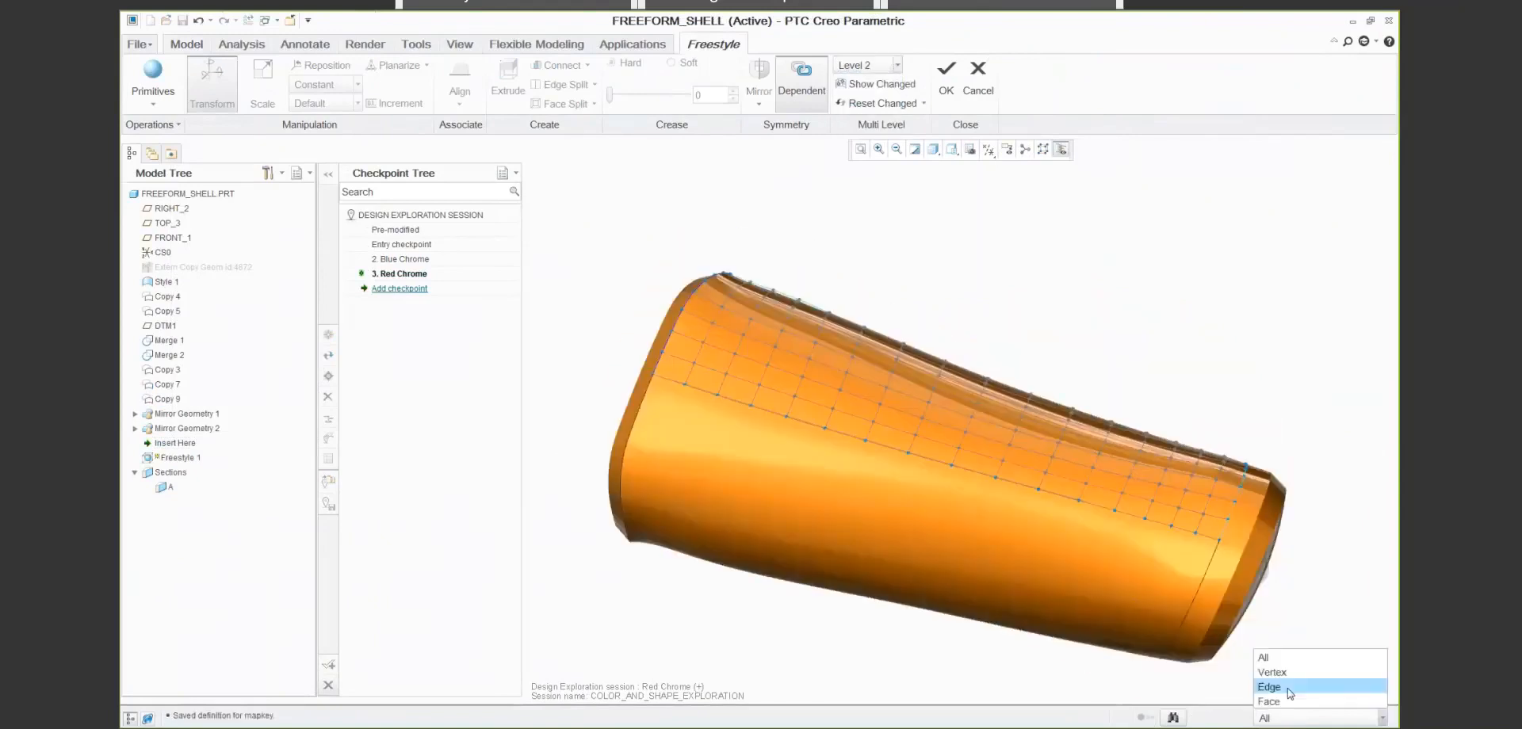
click(1272, 699)
click(866, 389)
shift+click(850, 425)
key(s)
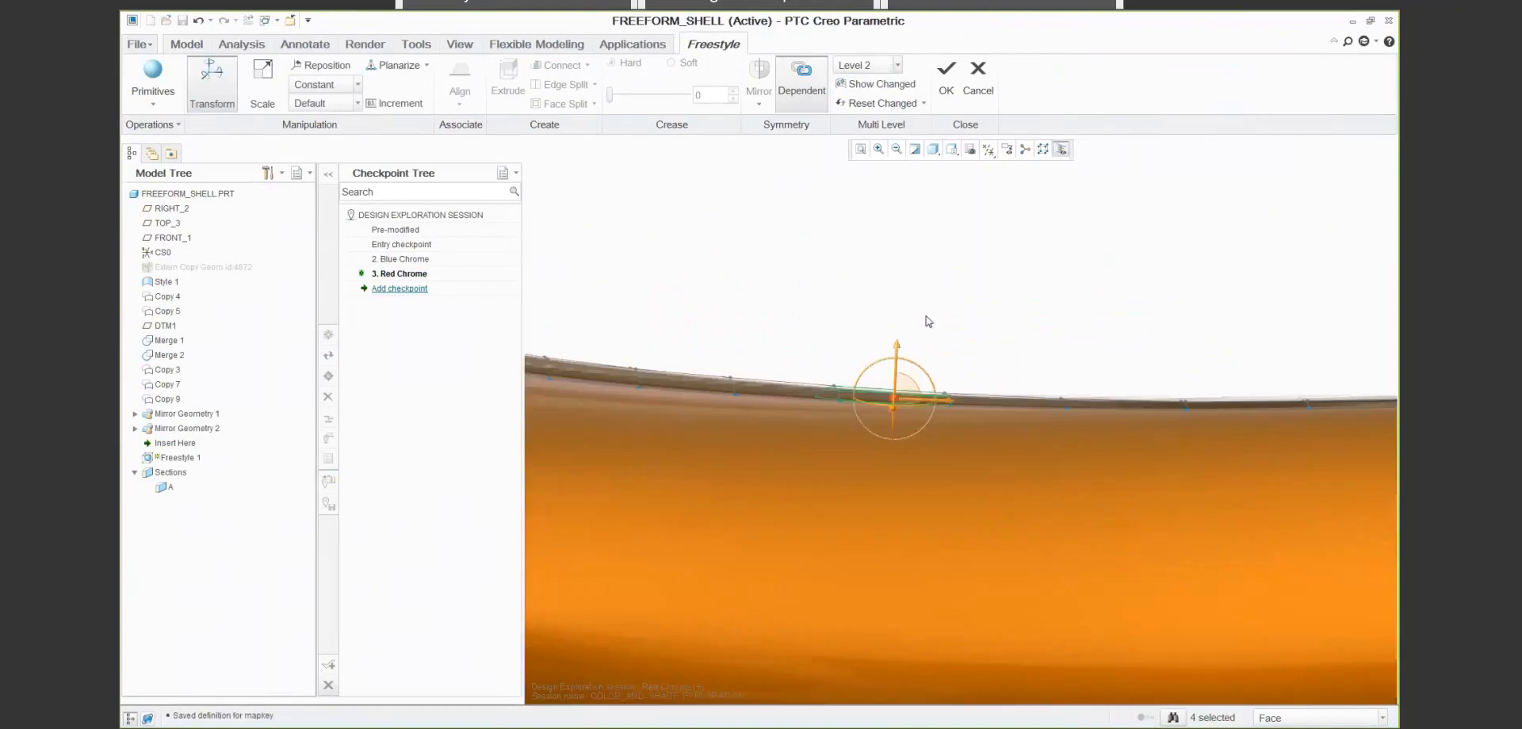
right_click(899, 358)
click(962, 465)
drag(894, 343, 892, 314)
click(955, 317)
key(ctrl+d)
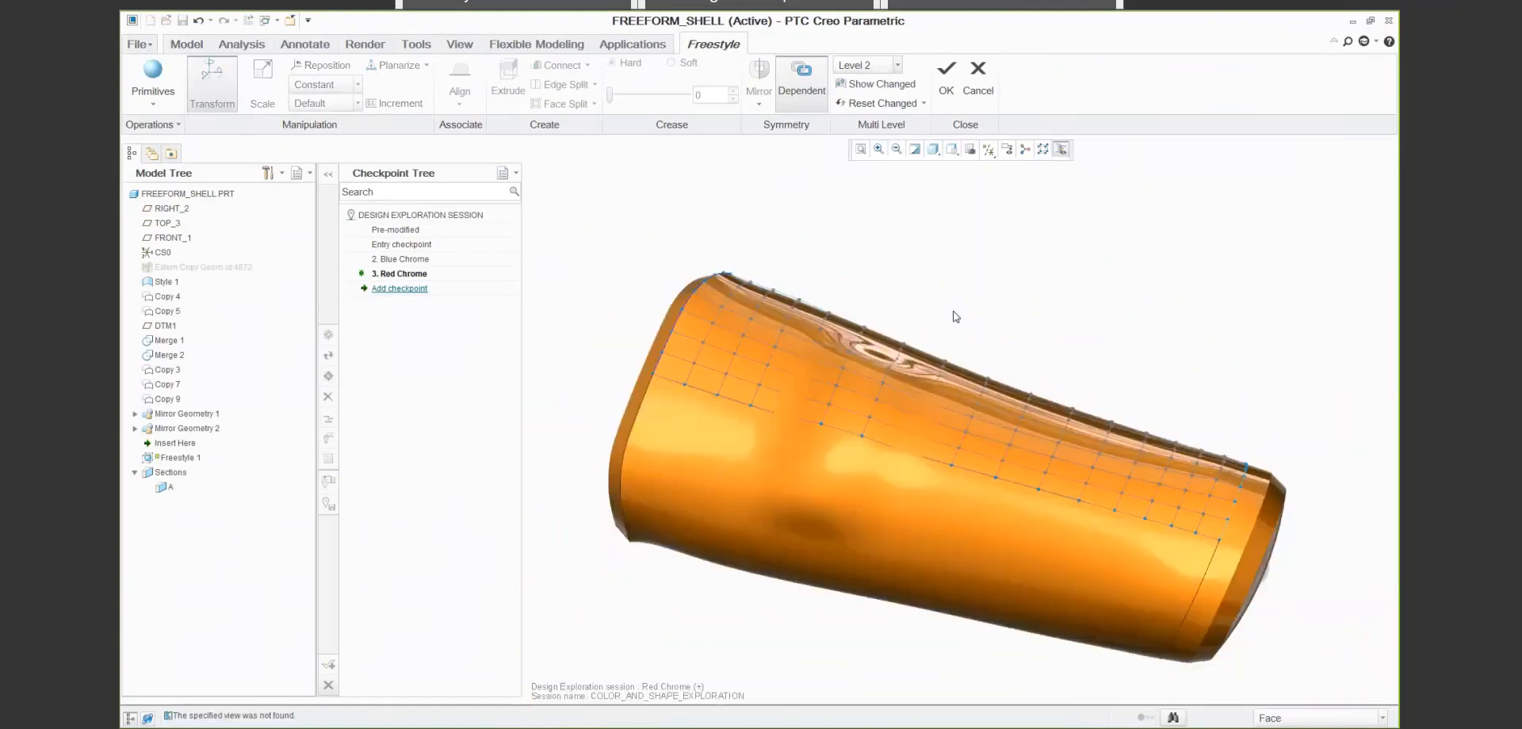
click(946, 71)
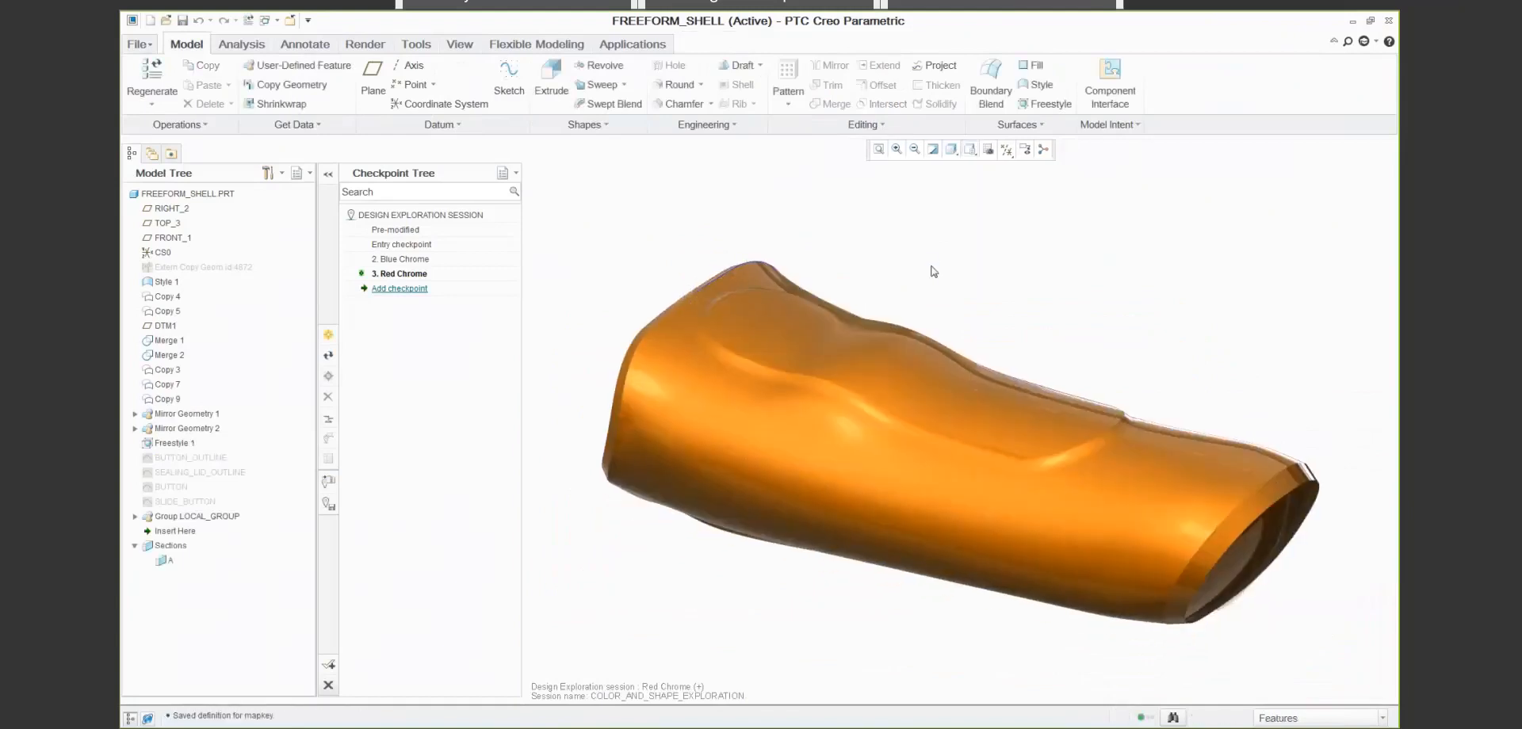
click(290, 20)
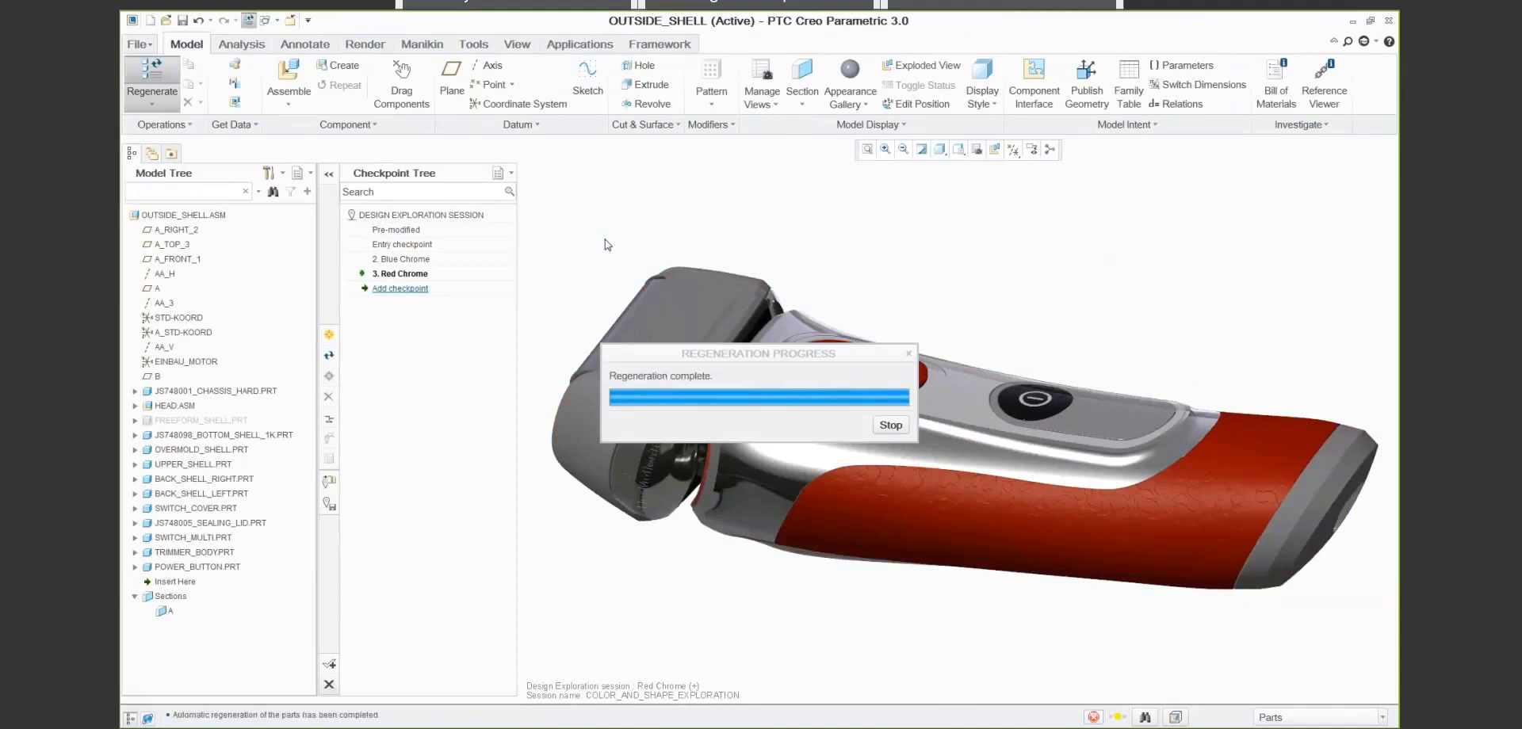
- Add a design checkpoint named Button Wave with the keyword Button
click(329, 333)
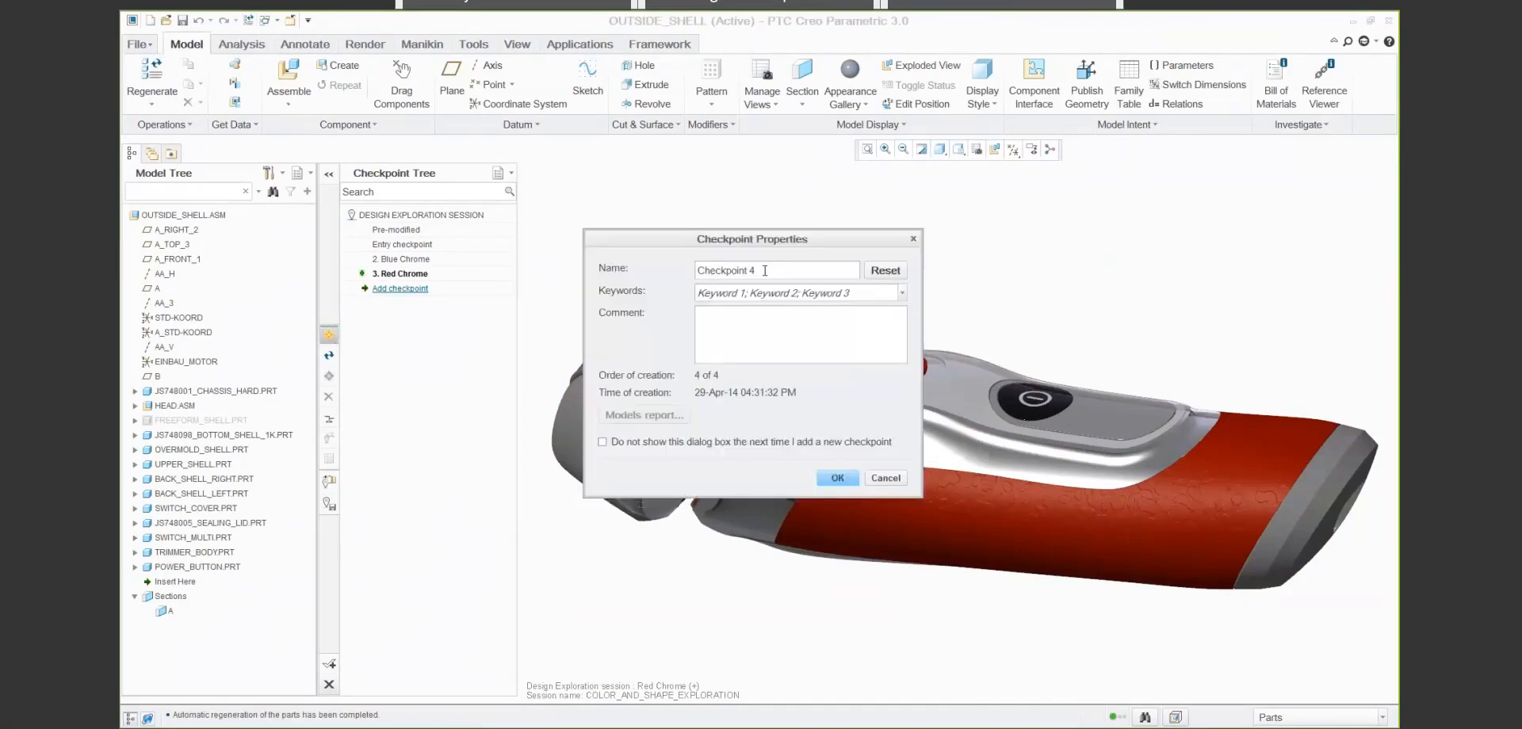
triple_click(765, 270)
text(Button Wave)
click(809, 293)
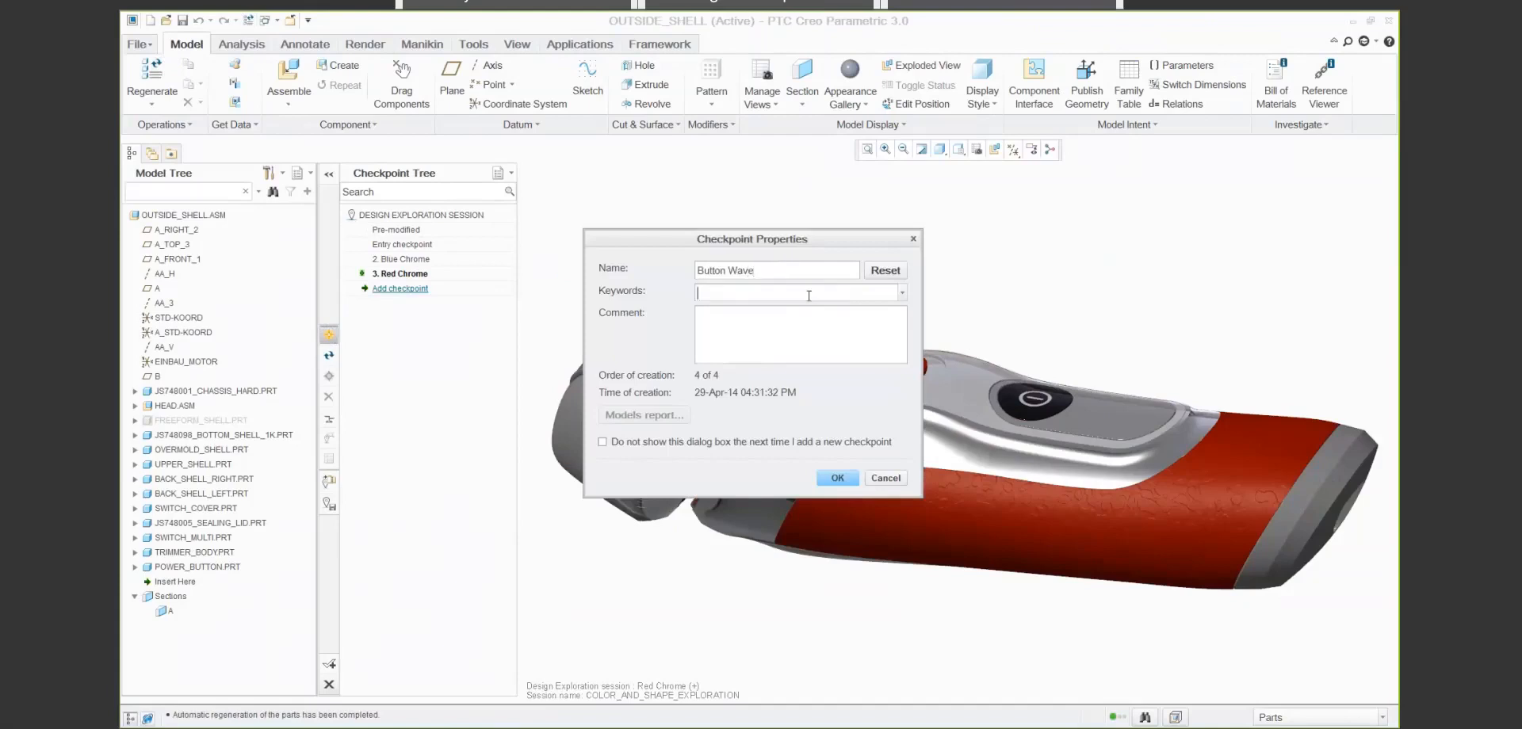
text(Button)
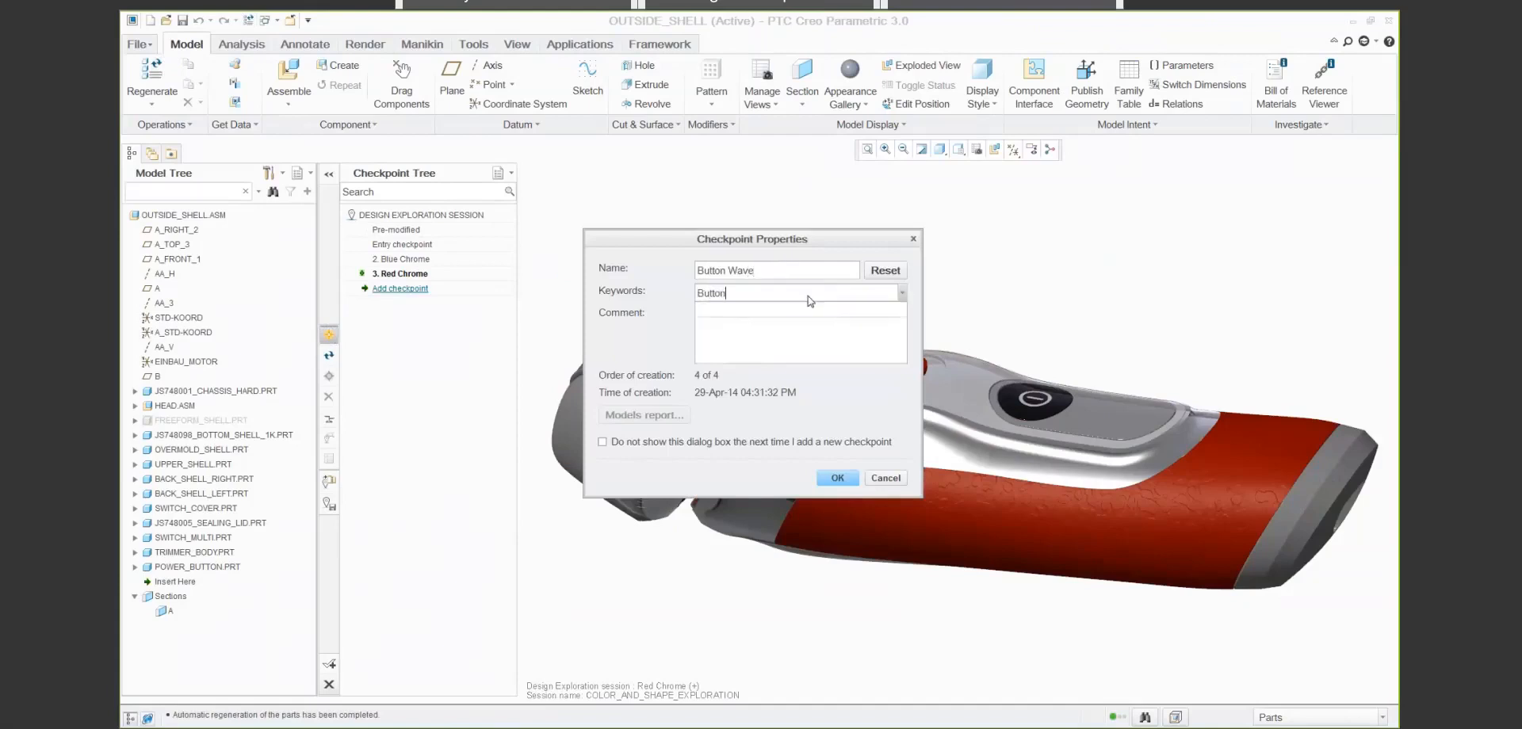
click(837, 478)
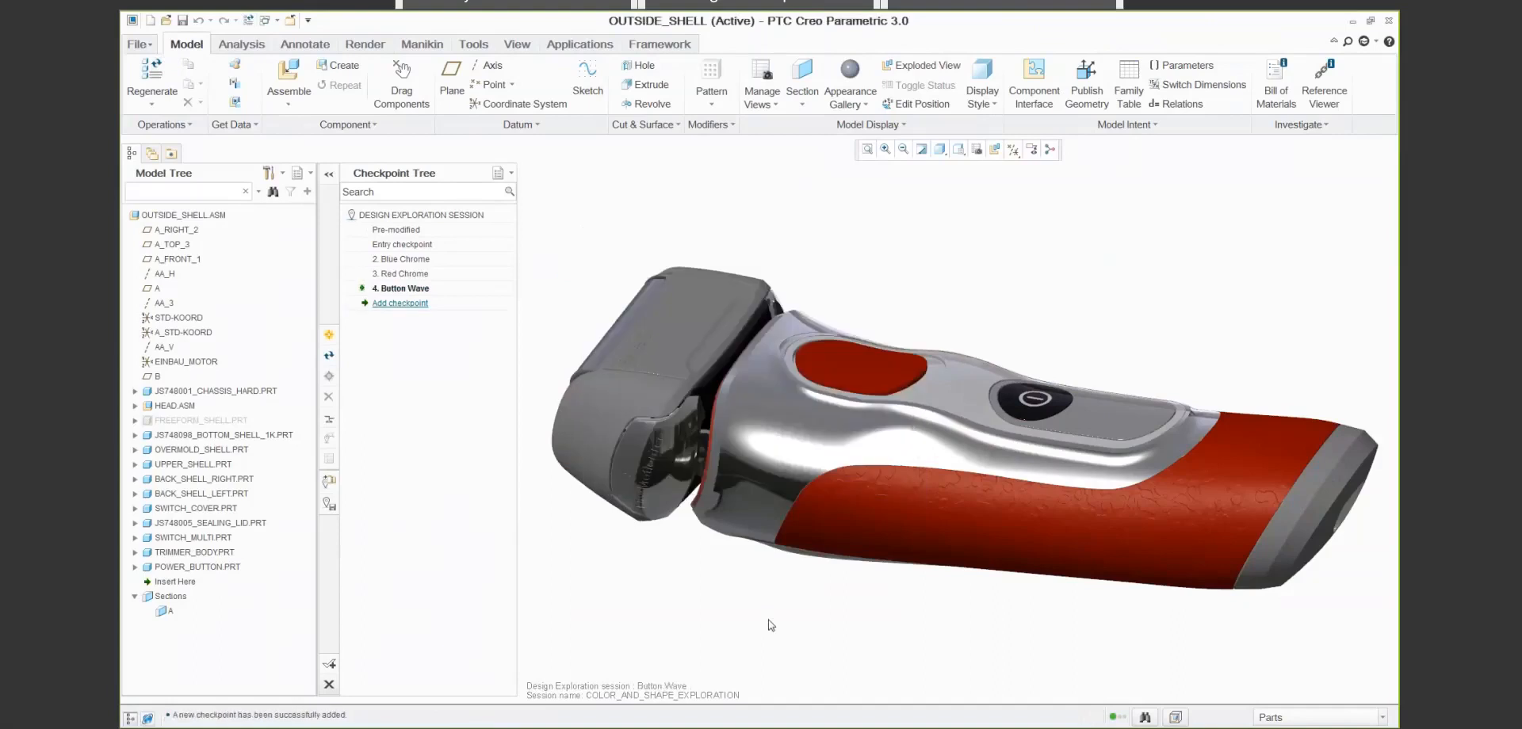
- Activate the Blue Chrome checkpoint, discarding the unsaved model modifications
right_click(419, 261)
click(458, 267)
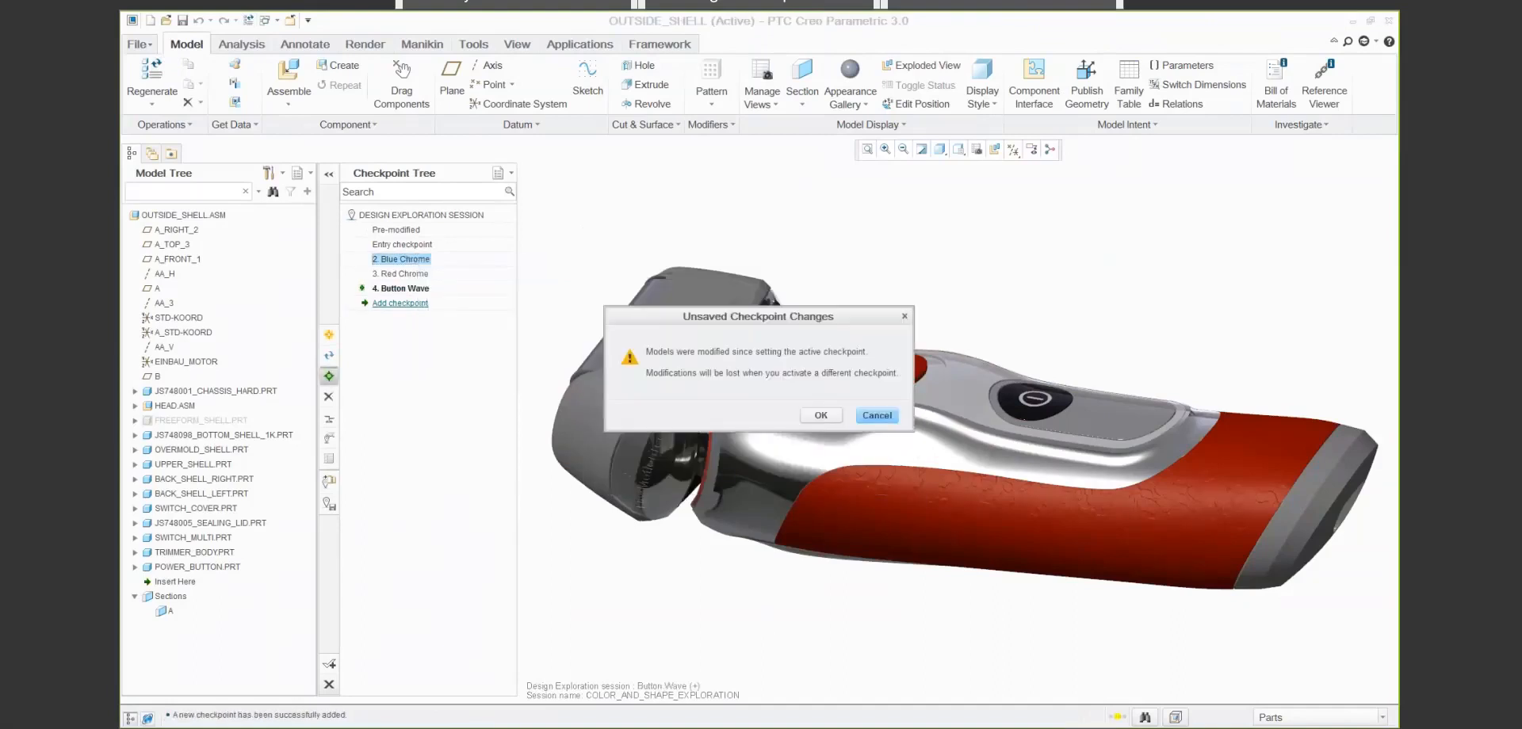
click(821, 416)
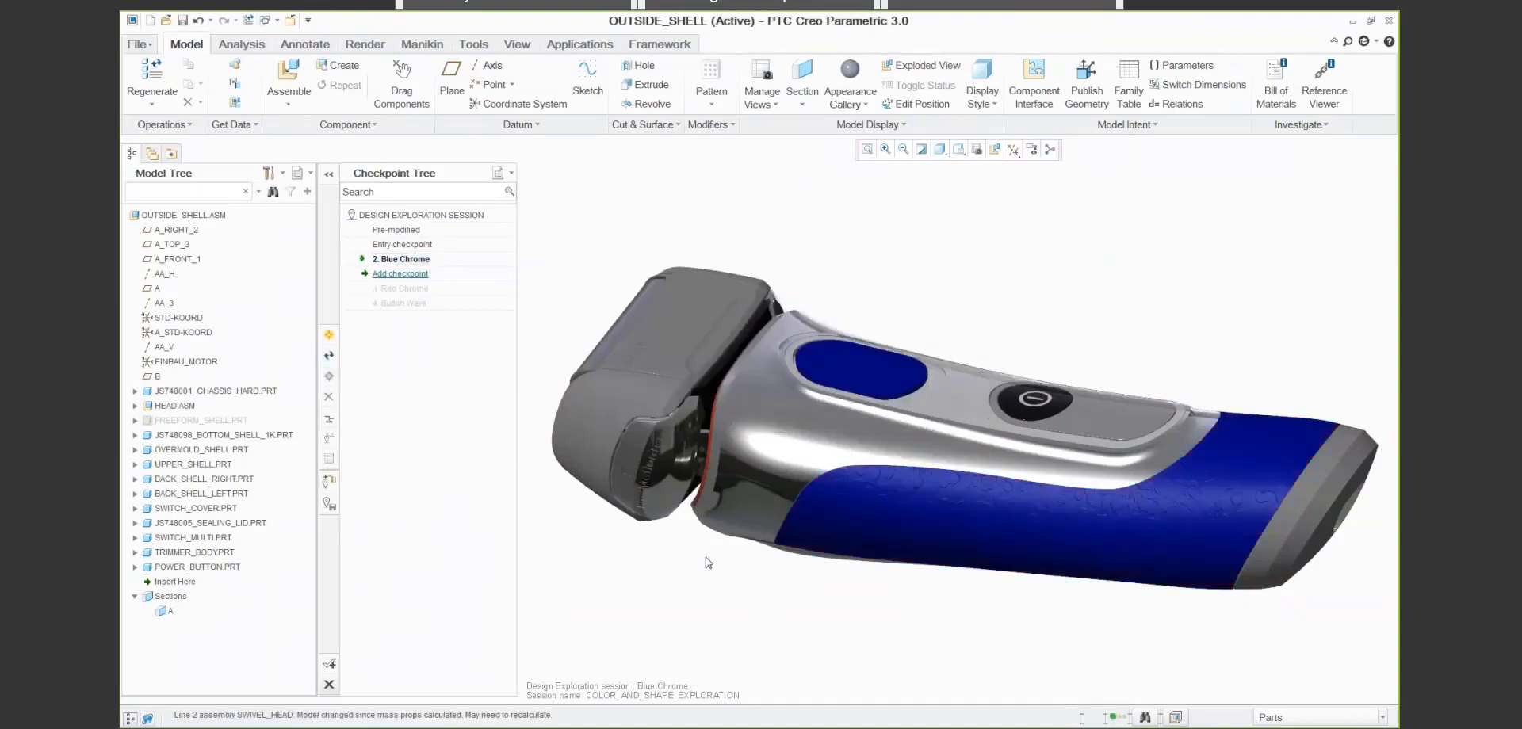
- Open FREEFORM_SHELL from the Blue Chrome variant and redefine Freestyle 1 at control mesh Level 3
right_click(189, 420)
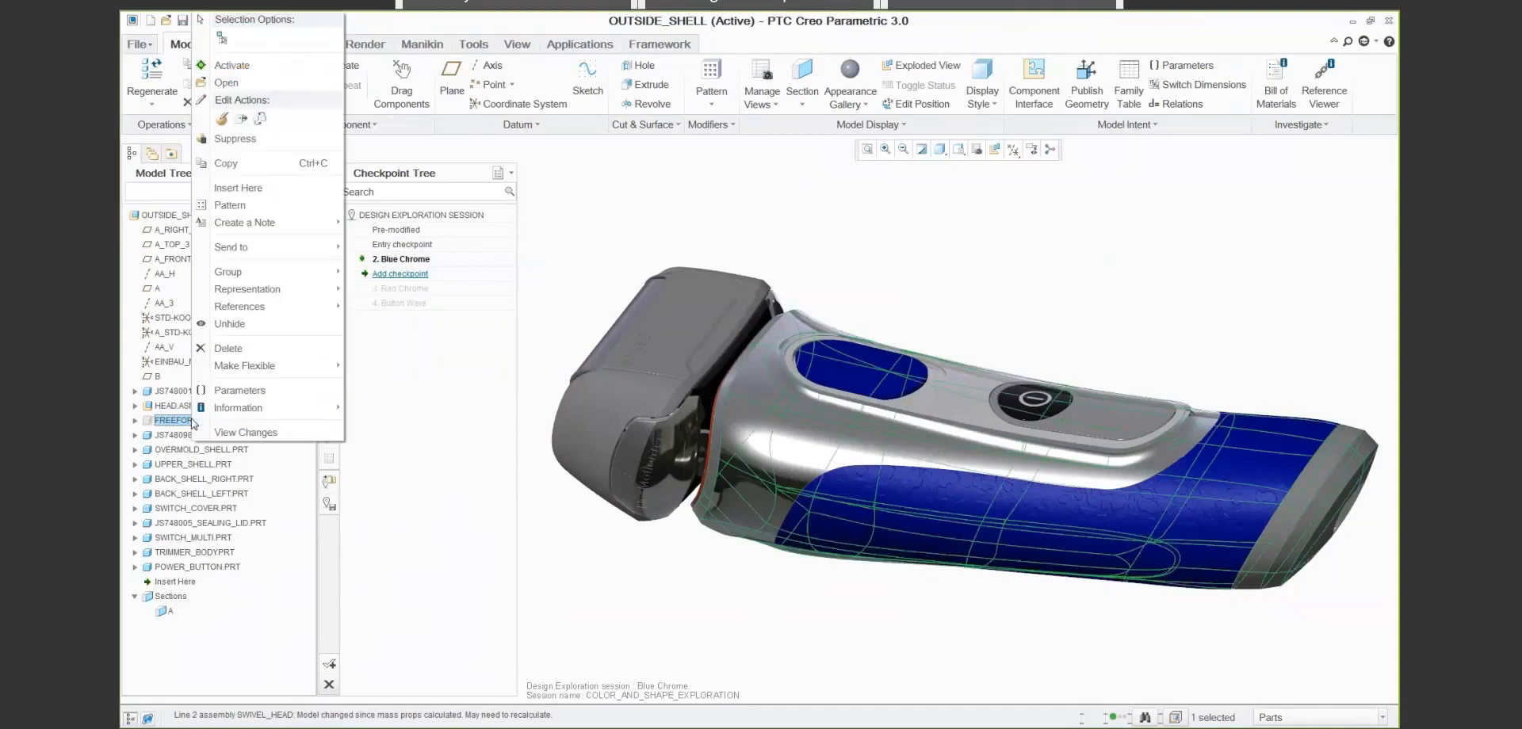
click(232, 81)
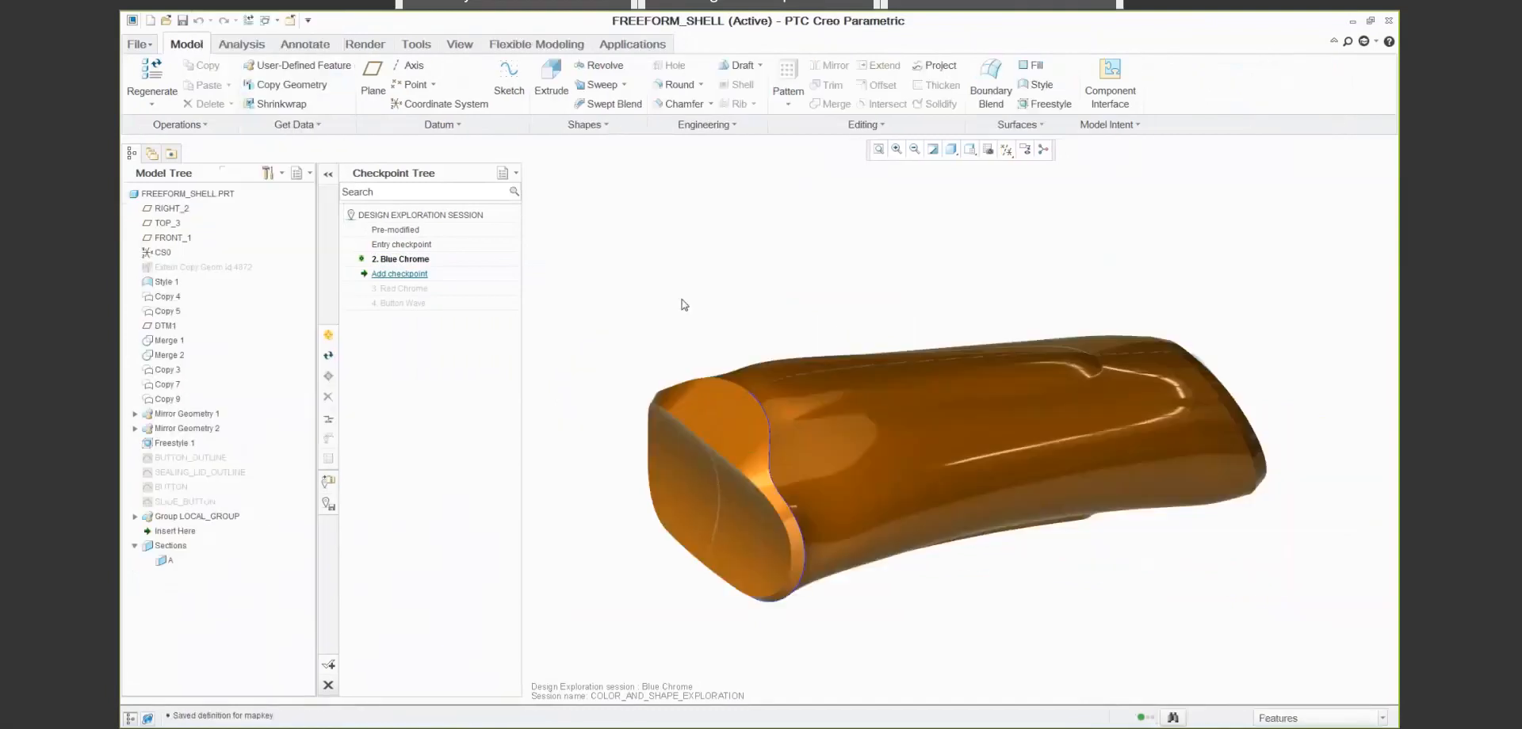
right_click(171, 443)
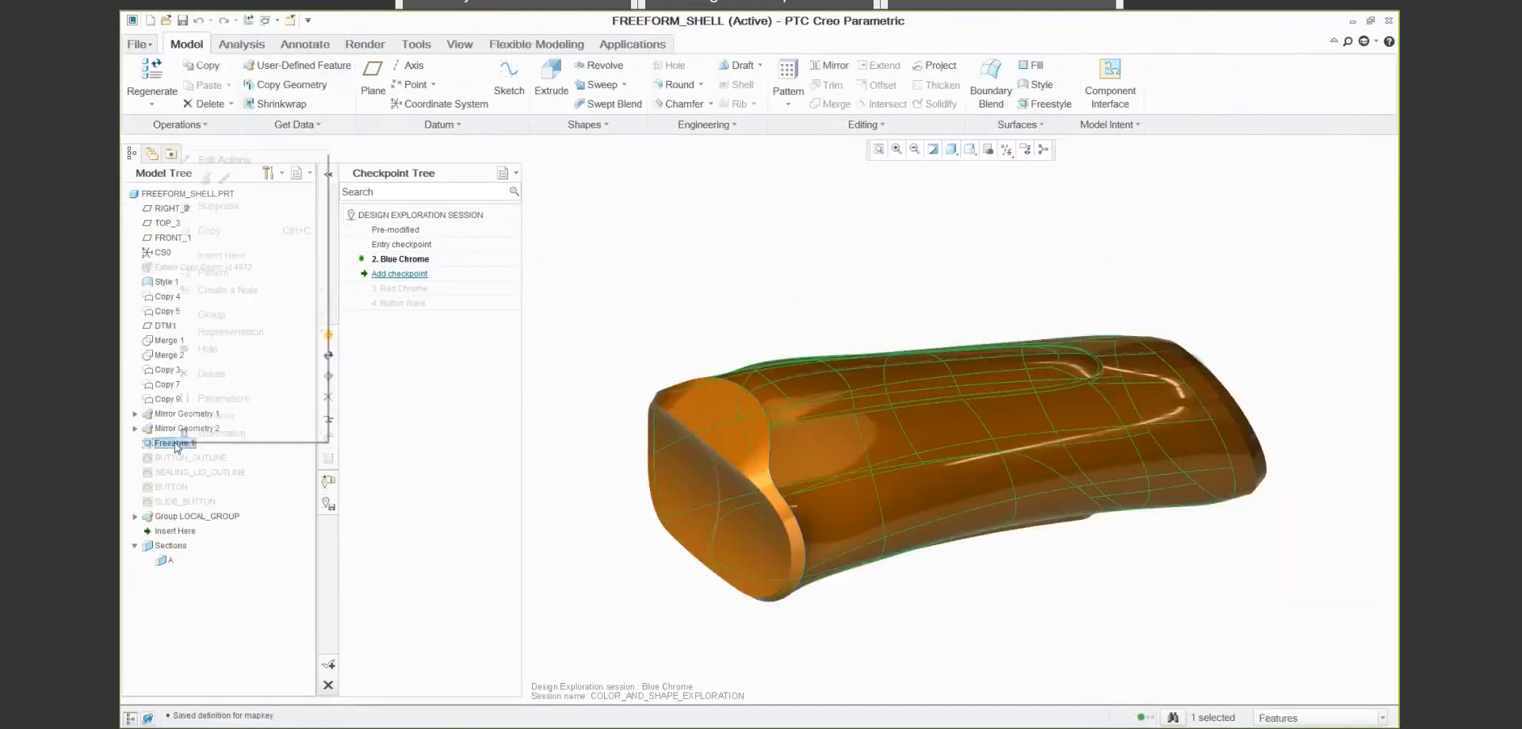
click(205, 179)
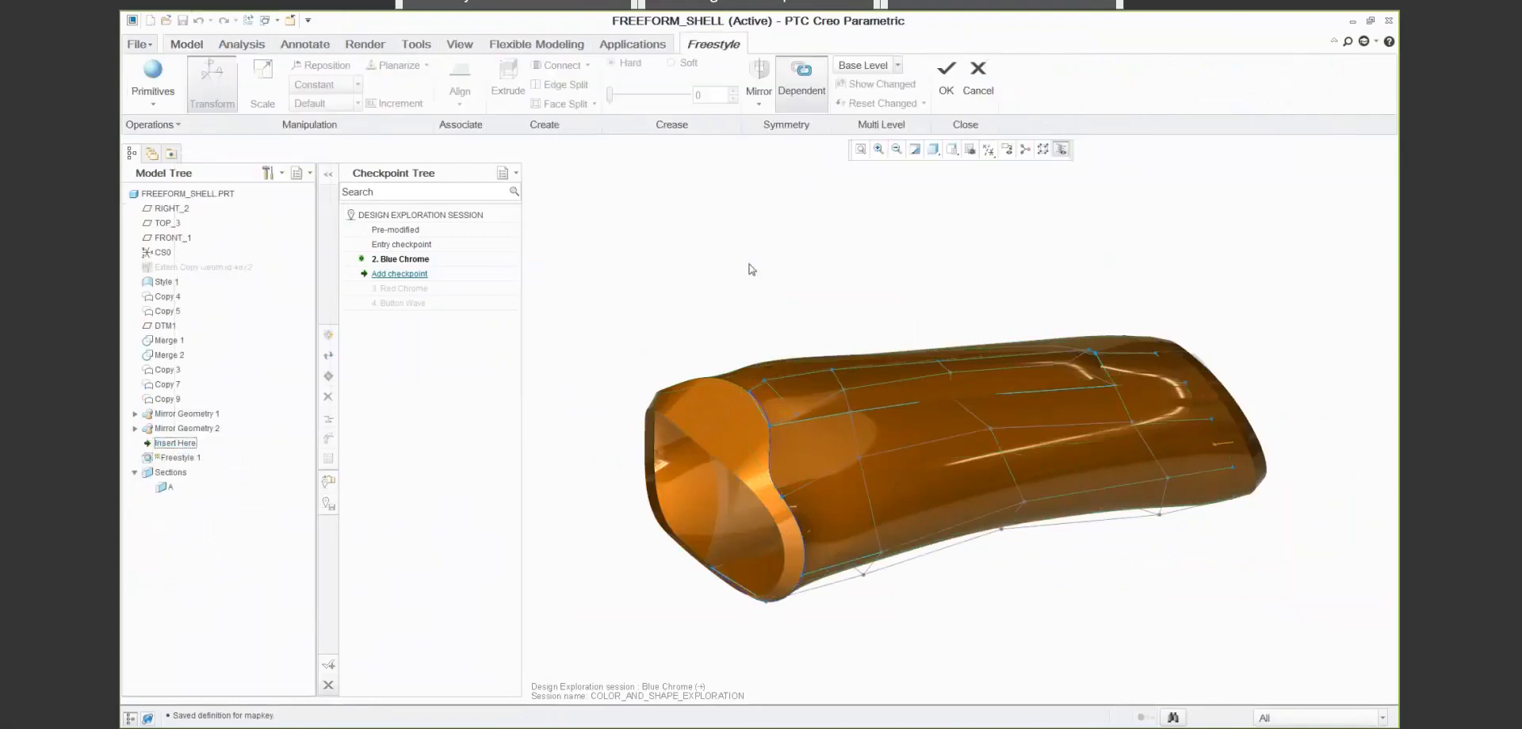
click(866, 65)
click(877, 130)
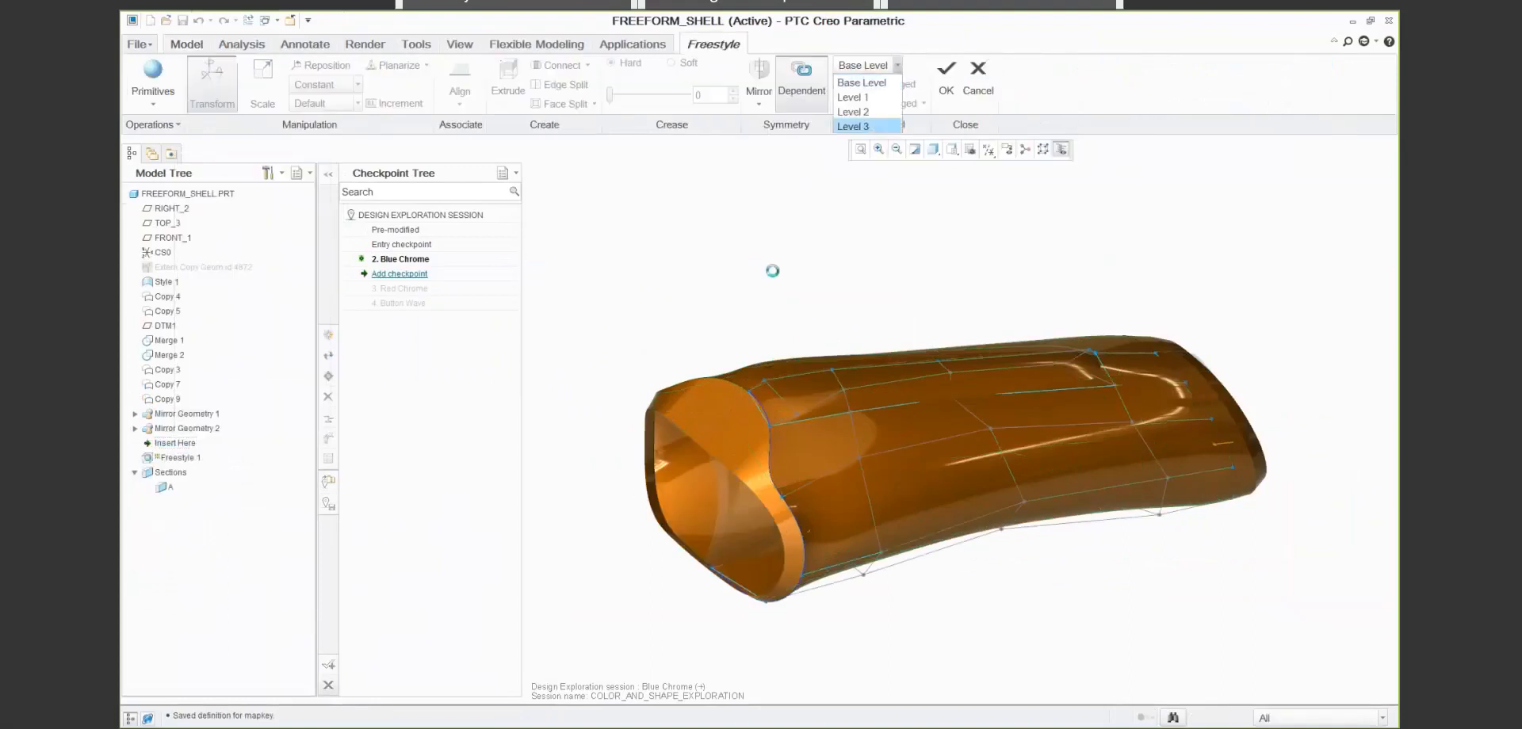
- Select mesh edges across the shell's side near the head end and pull them slightly outward as a first grip ridge, aligned to the reference CSYS
click(1273, 718)
click(1268, 688)
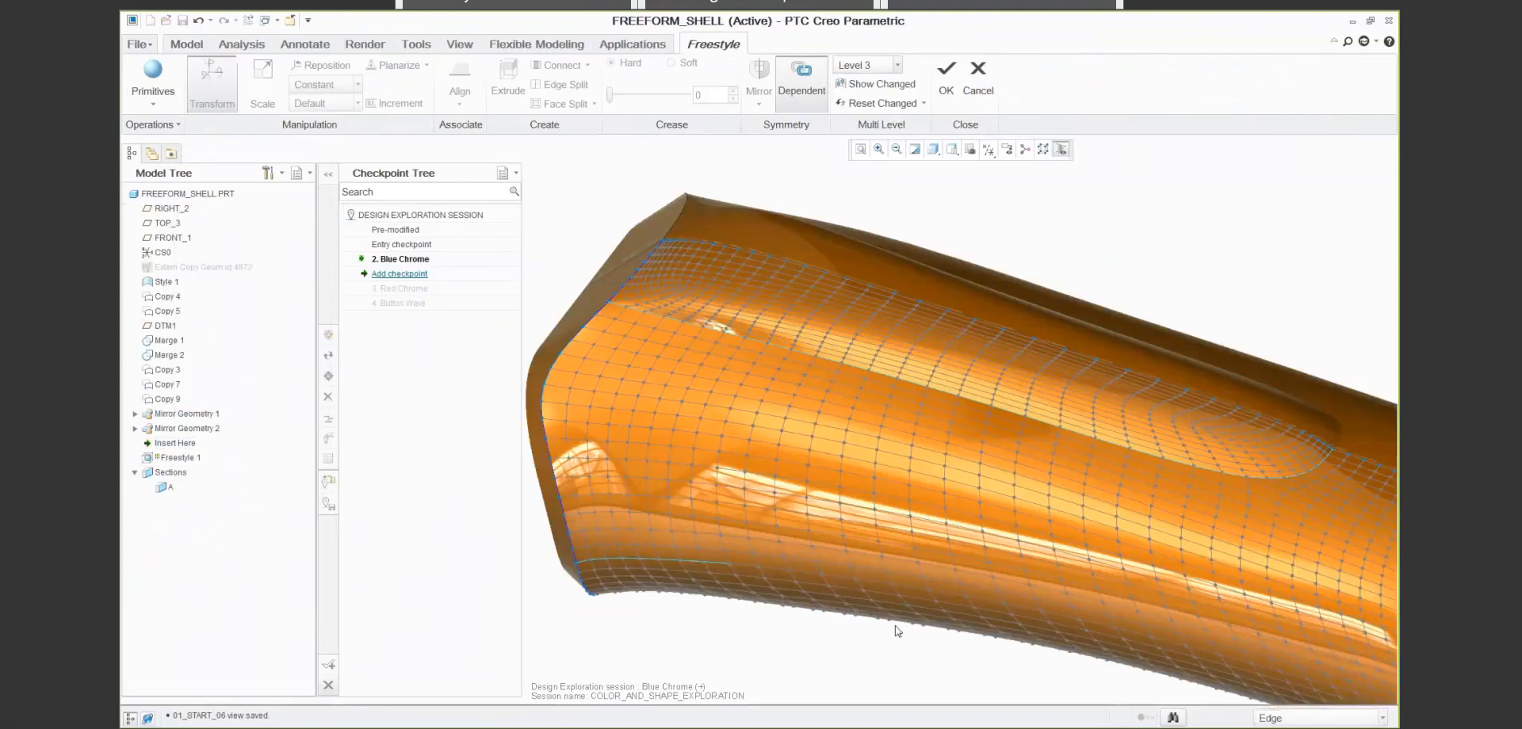
click(784, 429)
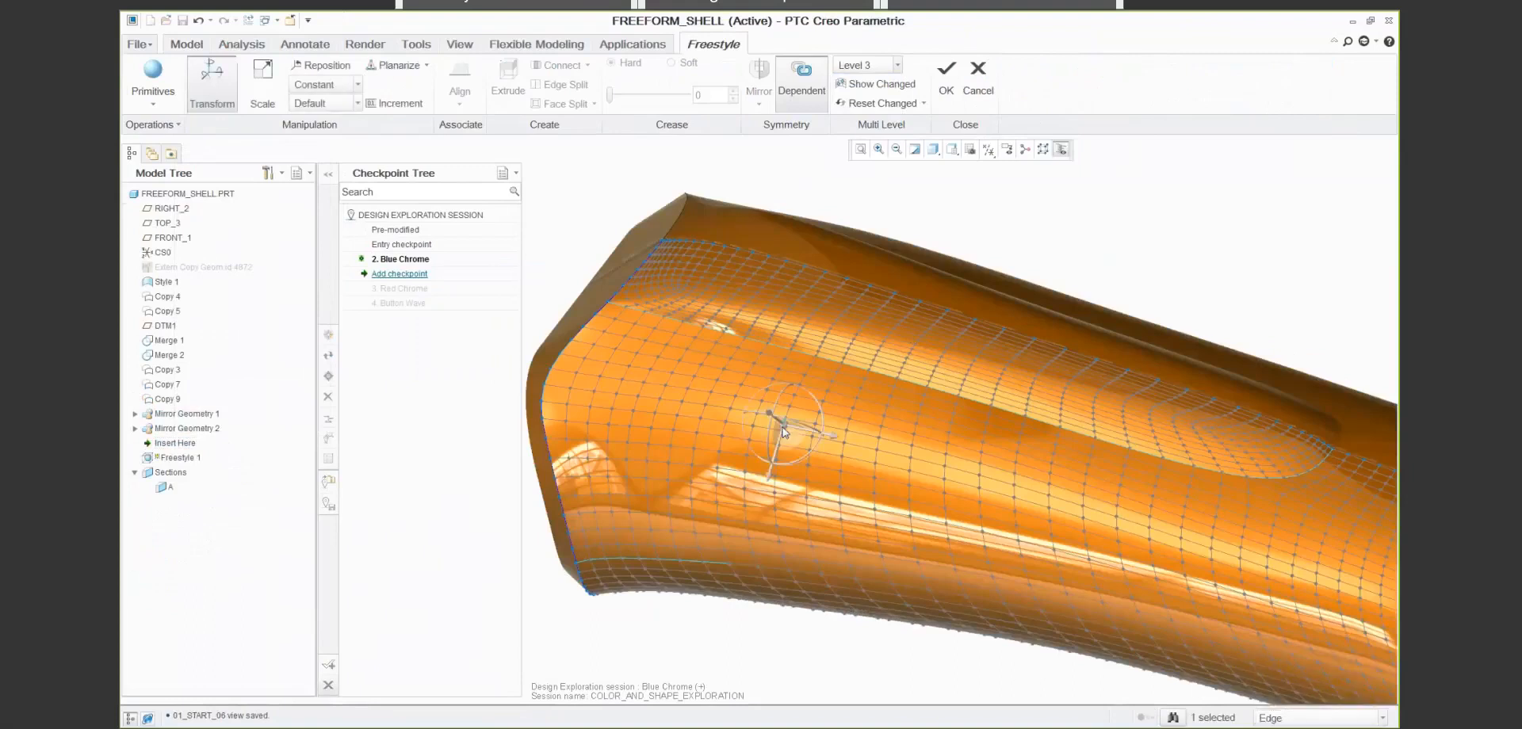
click(775, 531)
right_click(776, 537)
click(839, 412)
drag(753, 569, 751, 569)
- Form a second grip ridge beside the first by pulling the next row of side edges slightly outward along the reference CSYS
click(878, 445)
click(884, 563)
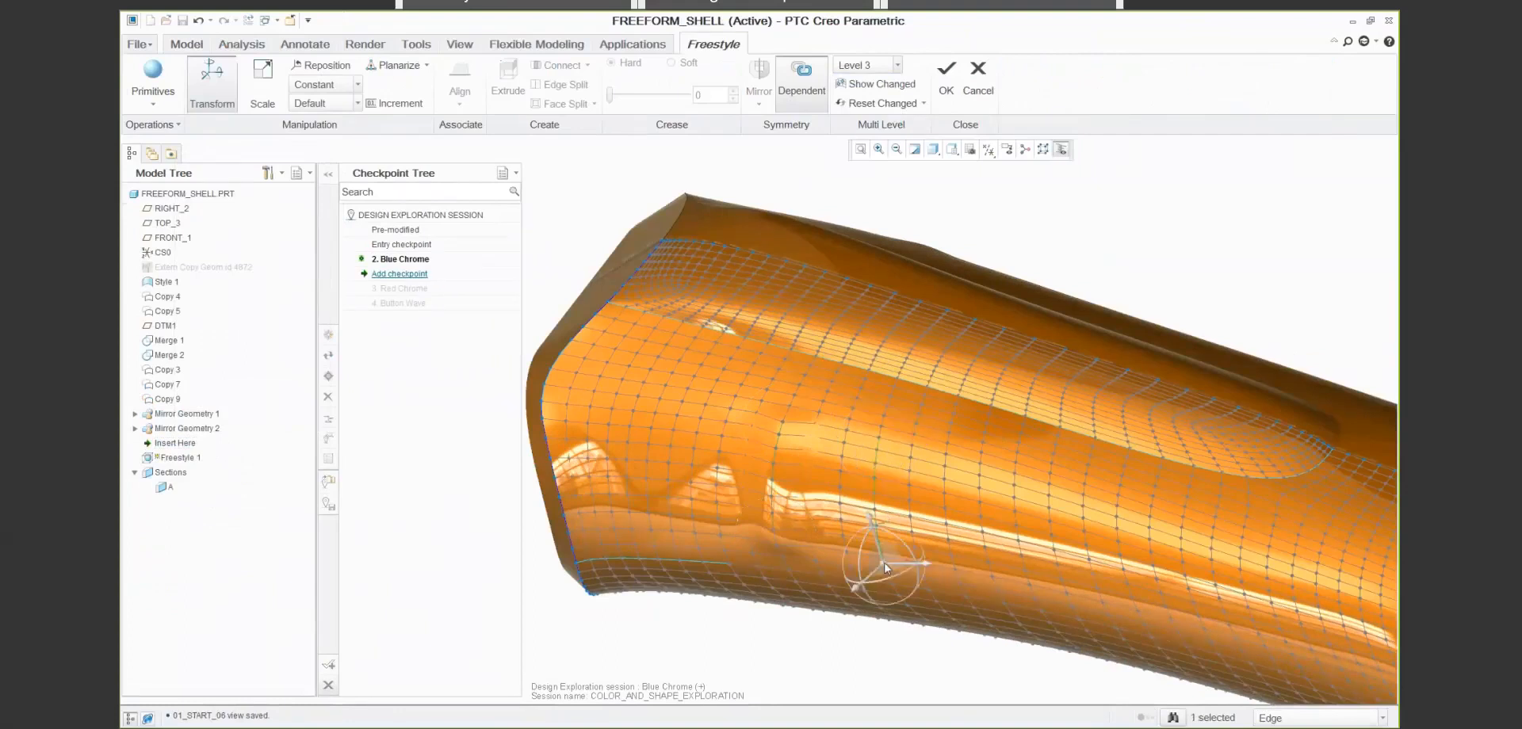
right_click(883, 564)
click(935, 443)
drag(856, 600, 854, 604)
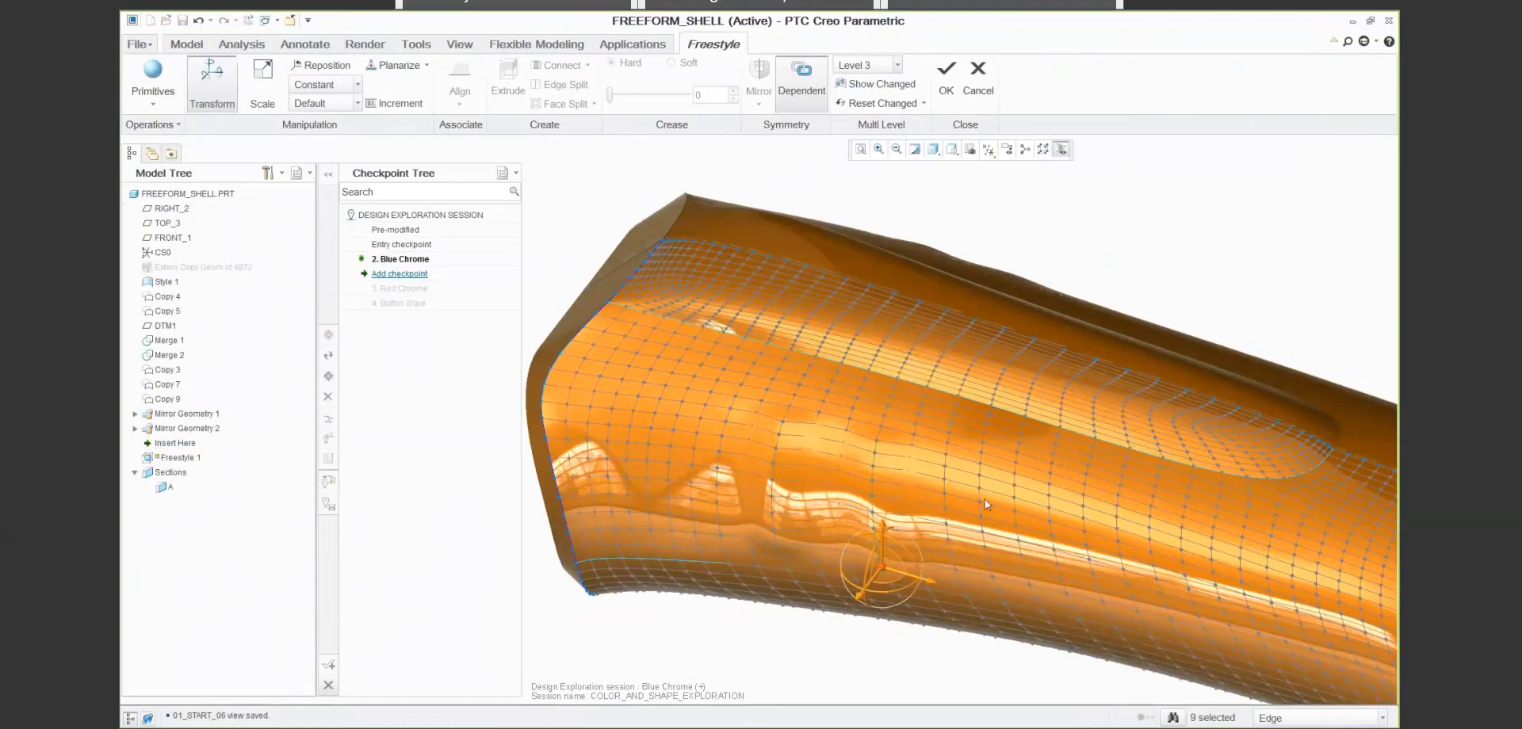
- Pull a third row of side edges slightly outward to continue the grip ridges toward the shell's rear
click(989, 575)
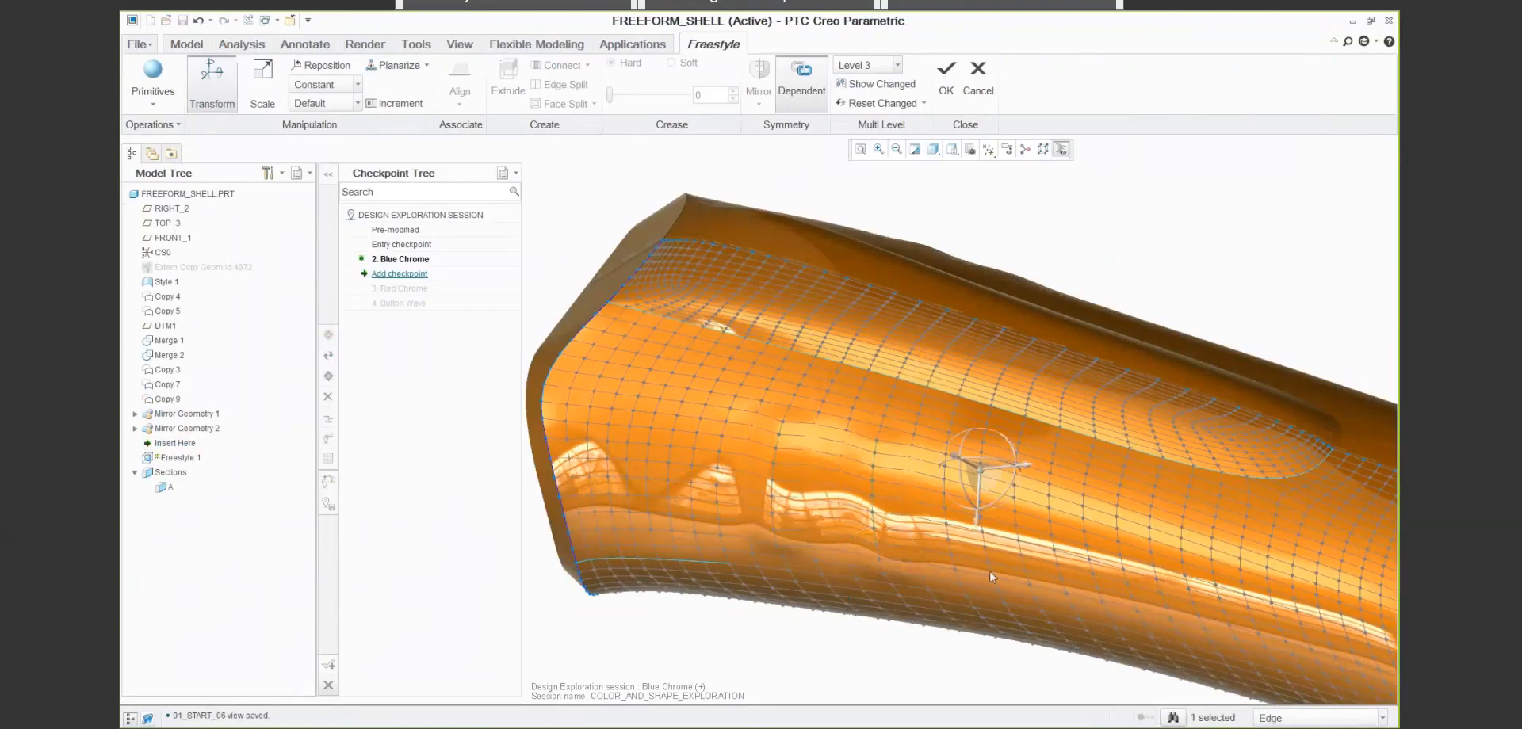
right_click(989, 577)
click(1047, 510)
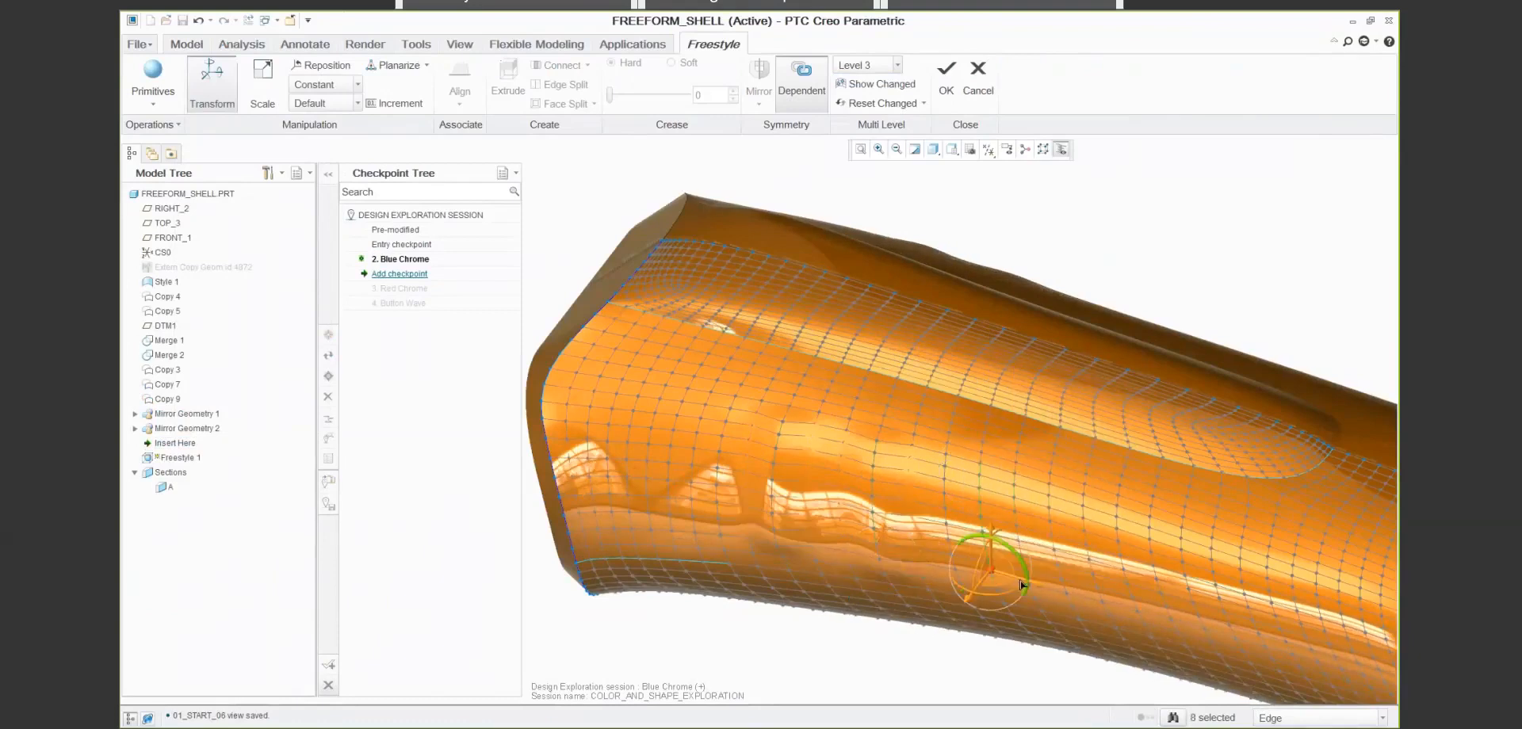
drag(963, 605, 961, 608)
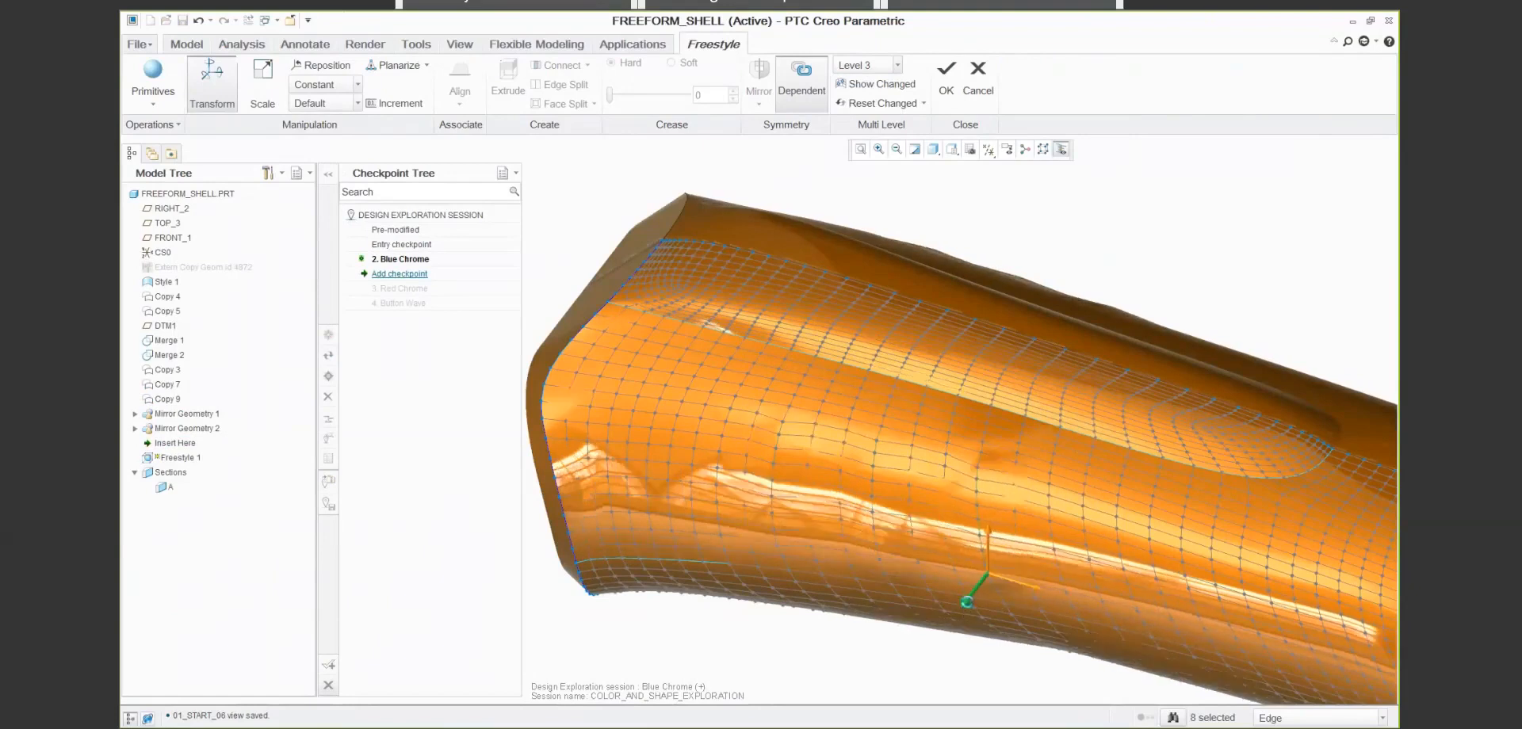
- At Base Level, reorient the dragger of the face at the rear end of the top recess to the reference CSYS and shift it toward the head
text(s1)
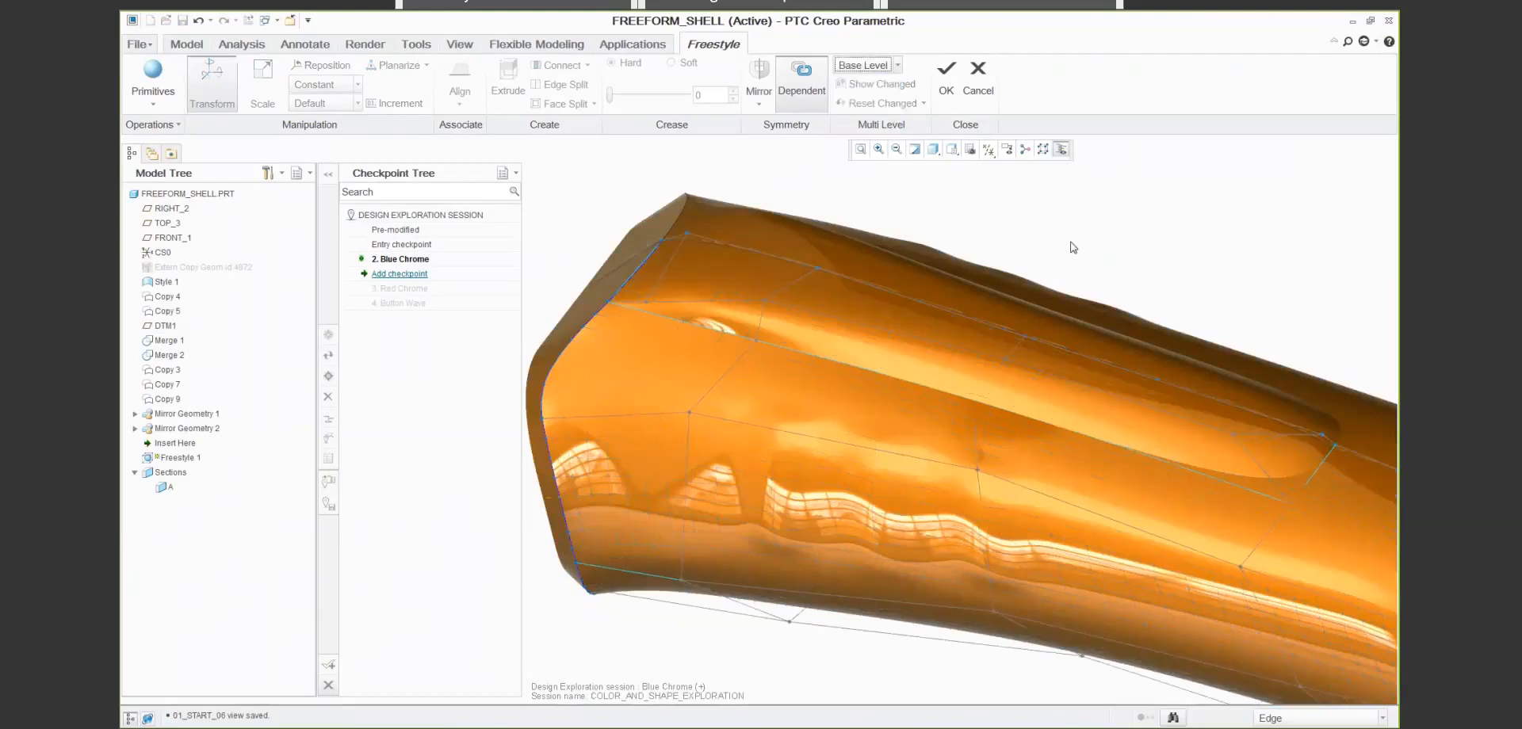
click(1319, 719)
click(1284, 683)
click(1277, 452)
right_click(1297, 454)
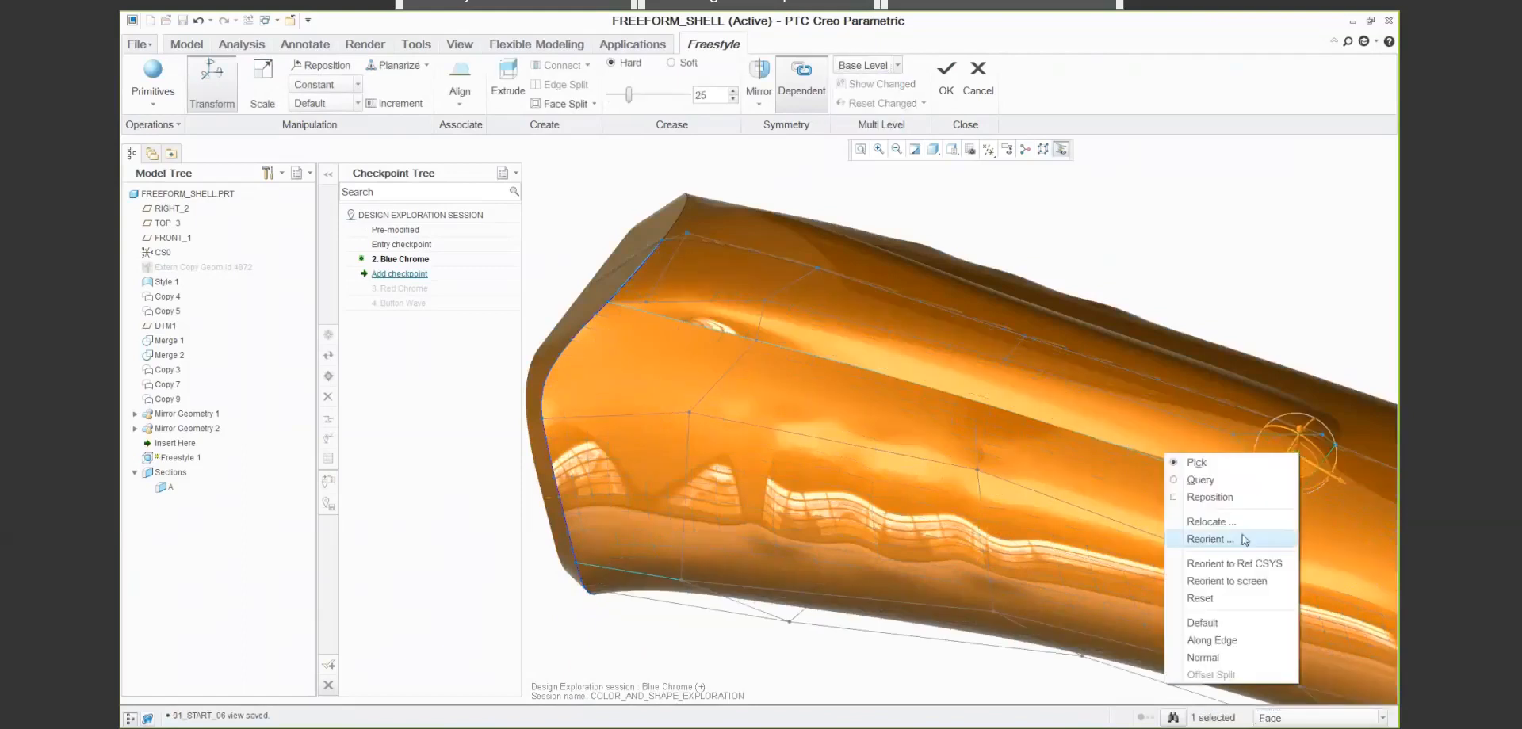
click(1244, 565)
drag(1340, 468, 1314, 458)
drag(1266, 404, 1266, 398)
click(1133, 252)
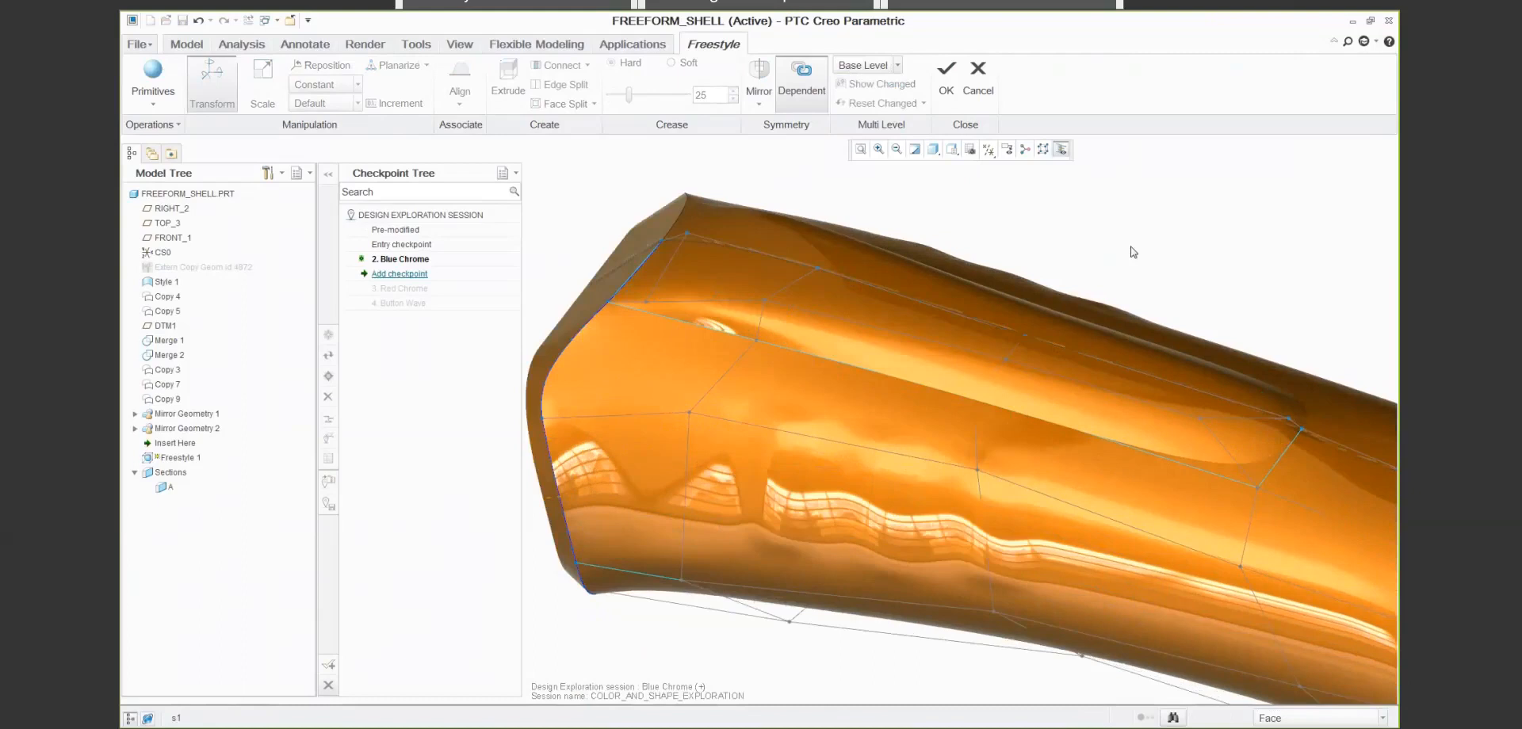
- Accept the redefined Freestyle feature and return to the OUTSIDE_SHELL assembly
scroll(1133, 252, up, 2)
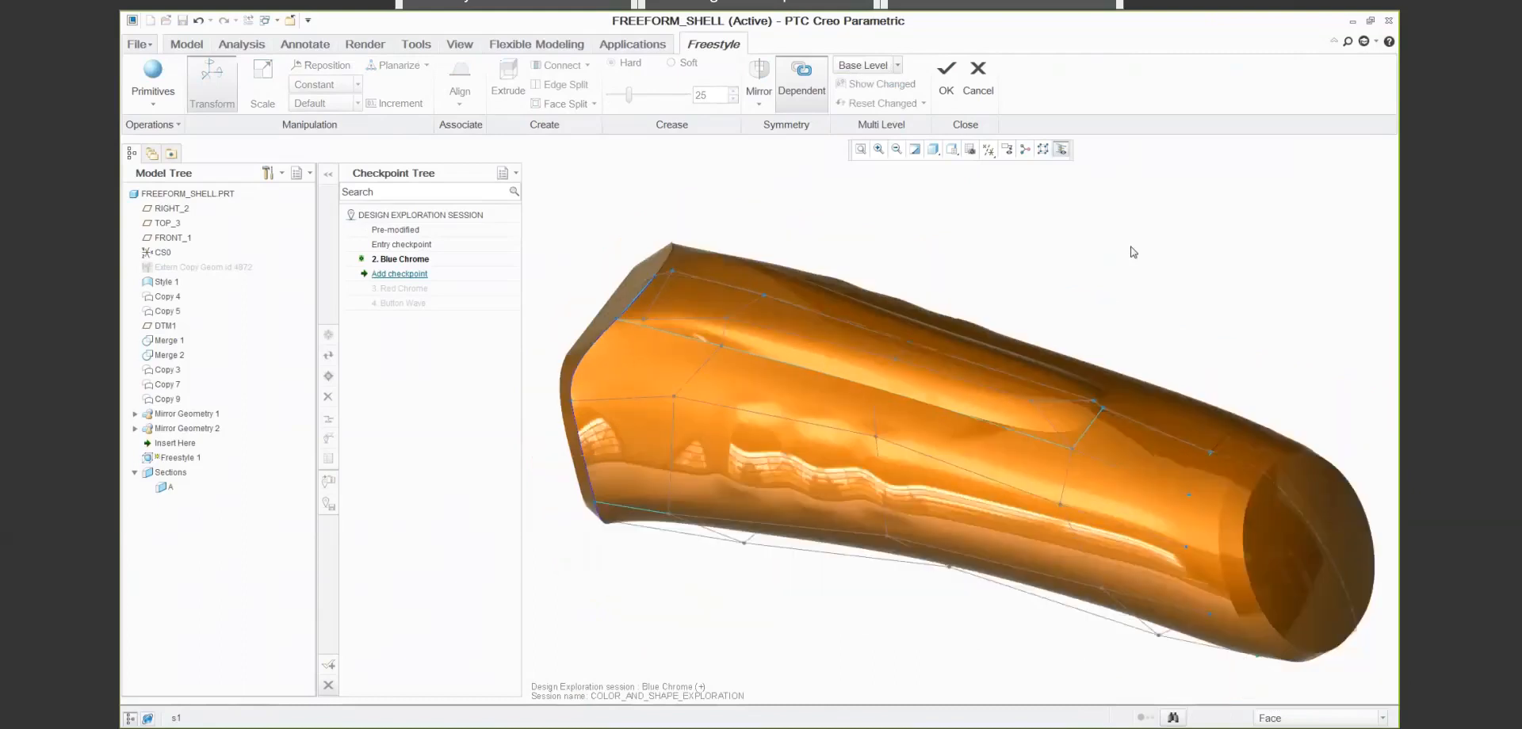
click(946, 76)
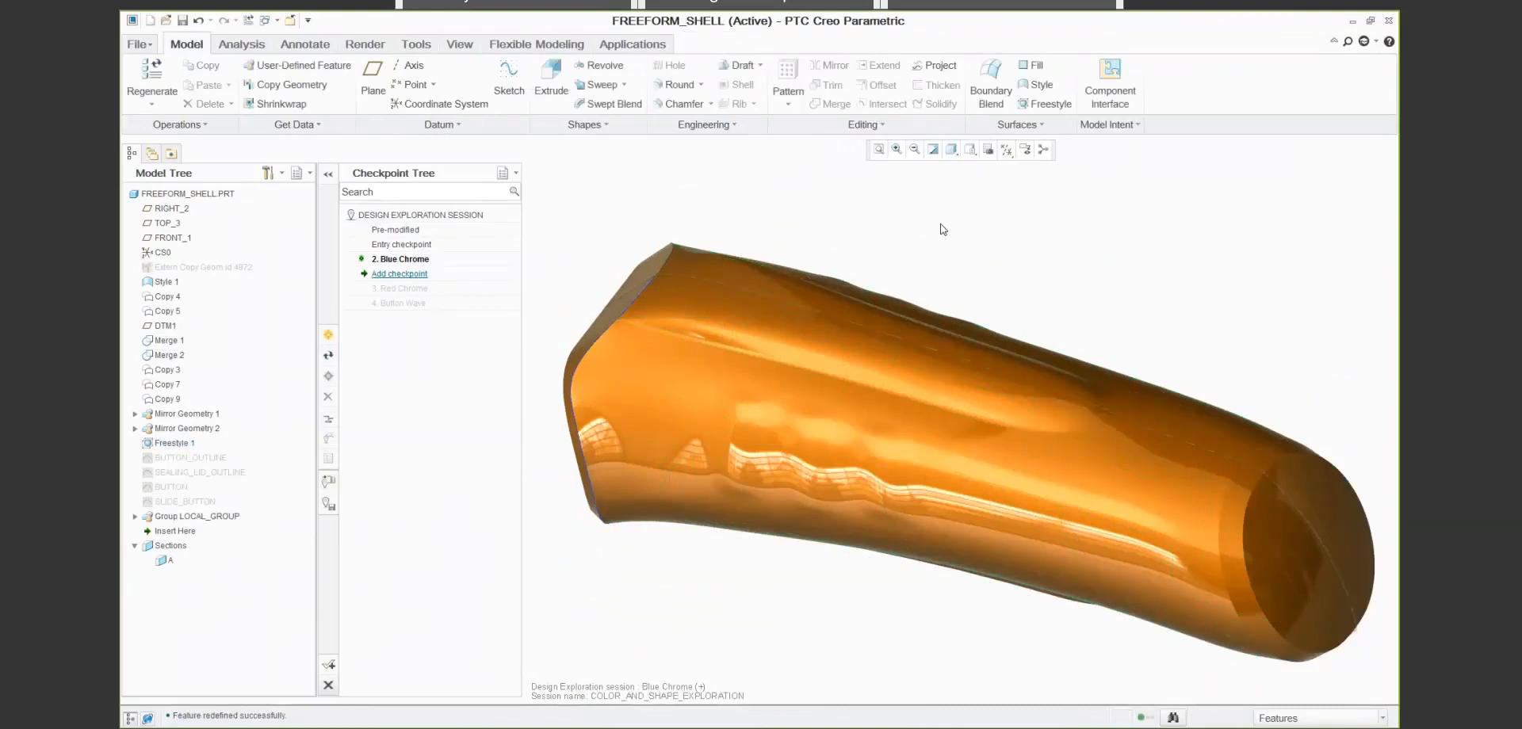
click(292, 21)
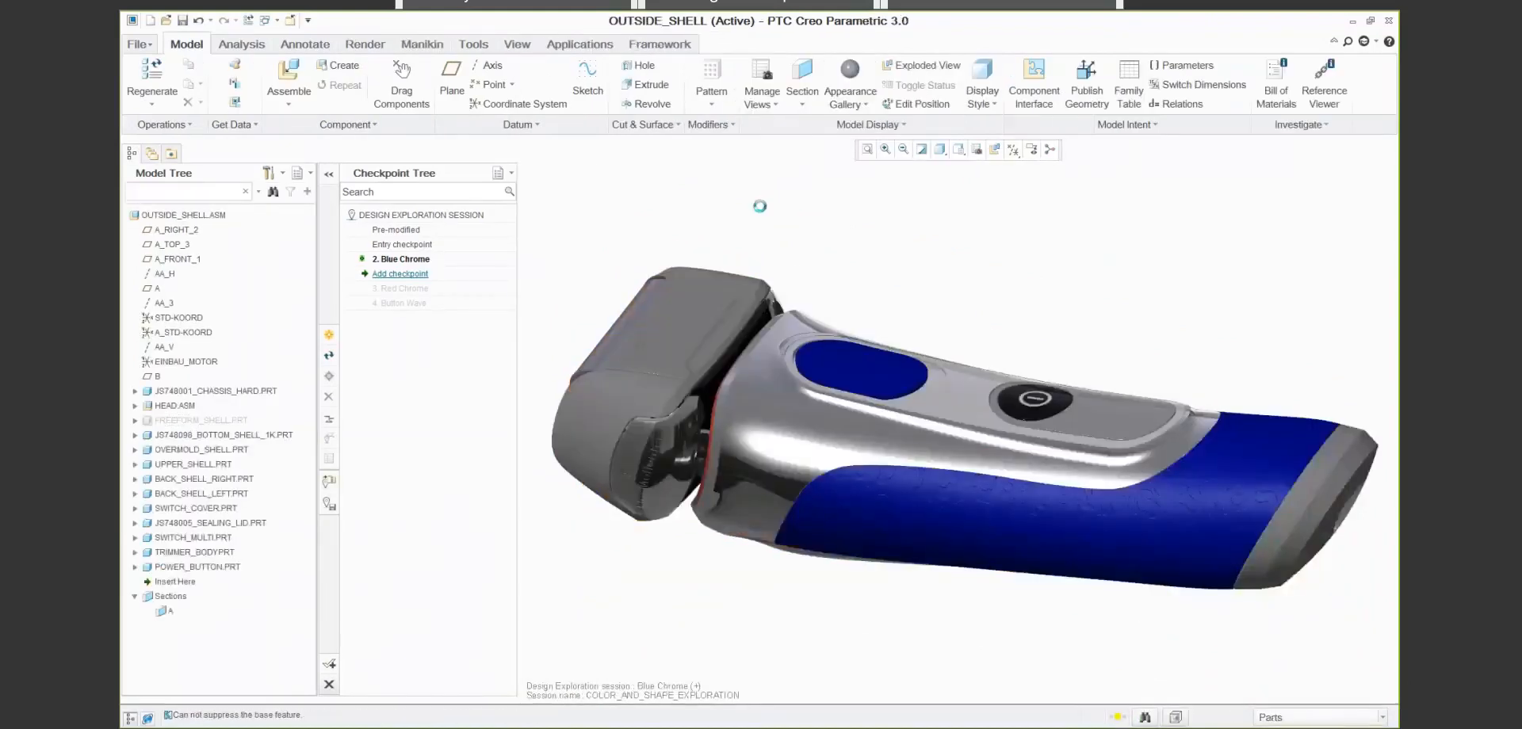
- Regenerate the assembly and make the Red Chrome checkpoint the active variant
key(ctrl+g)
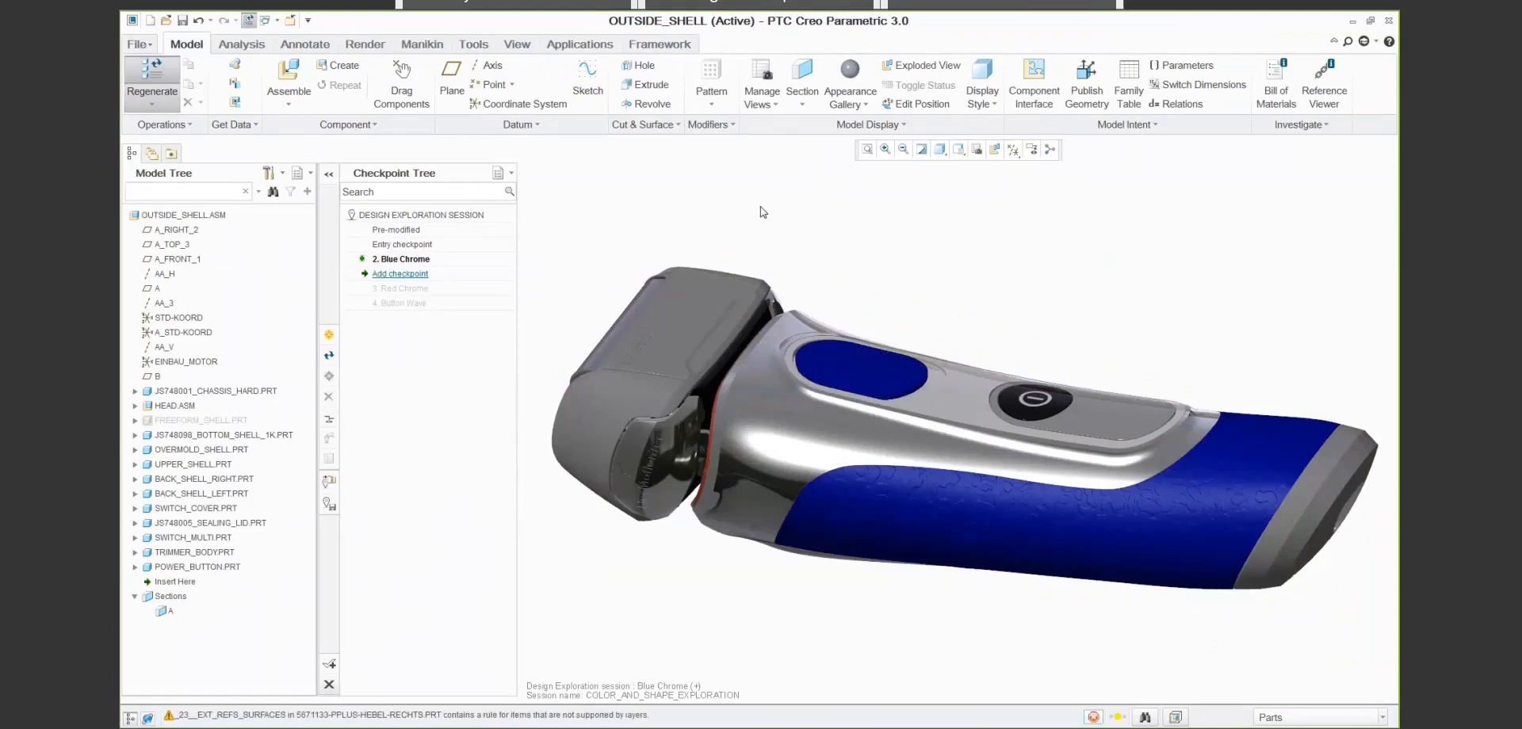
click(400, 288)
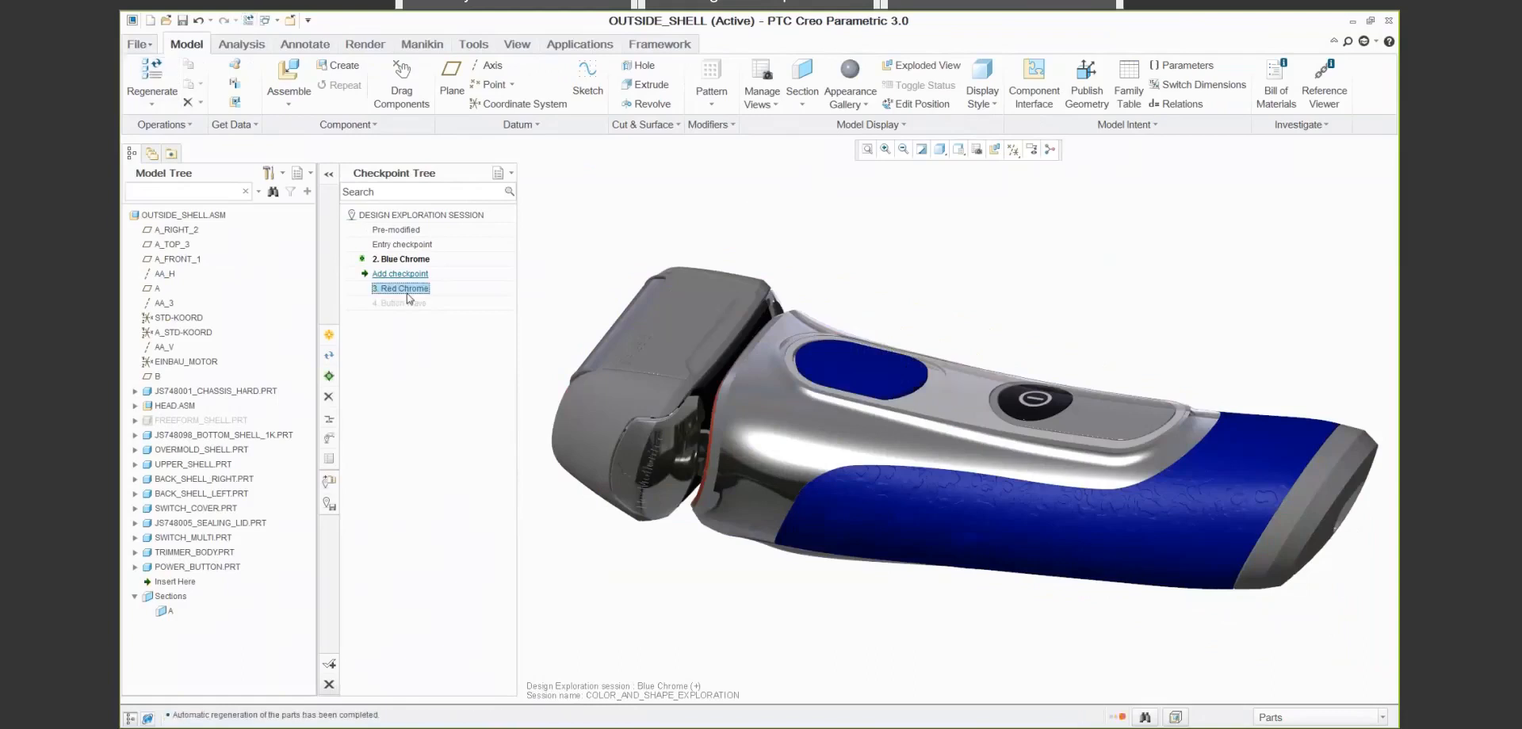
click(329, 377)
click(821, 415)
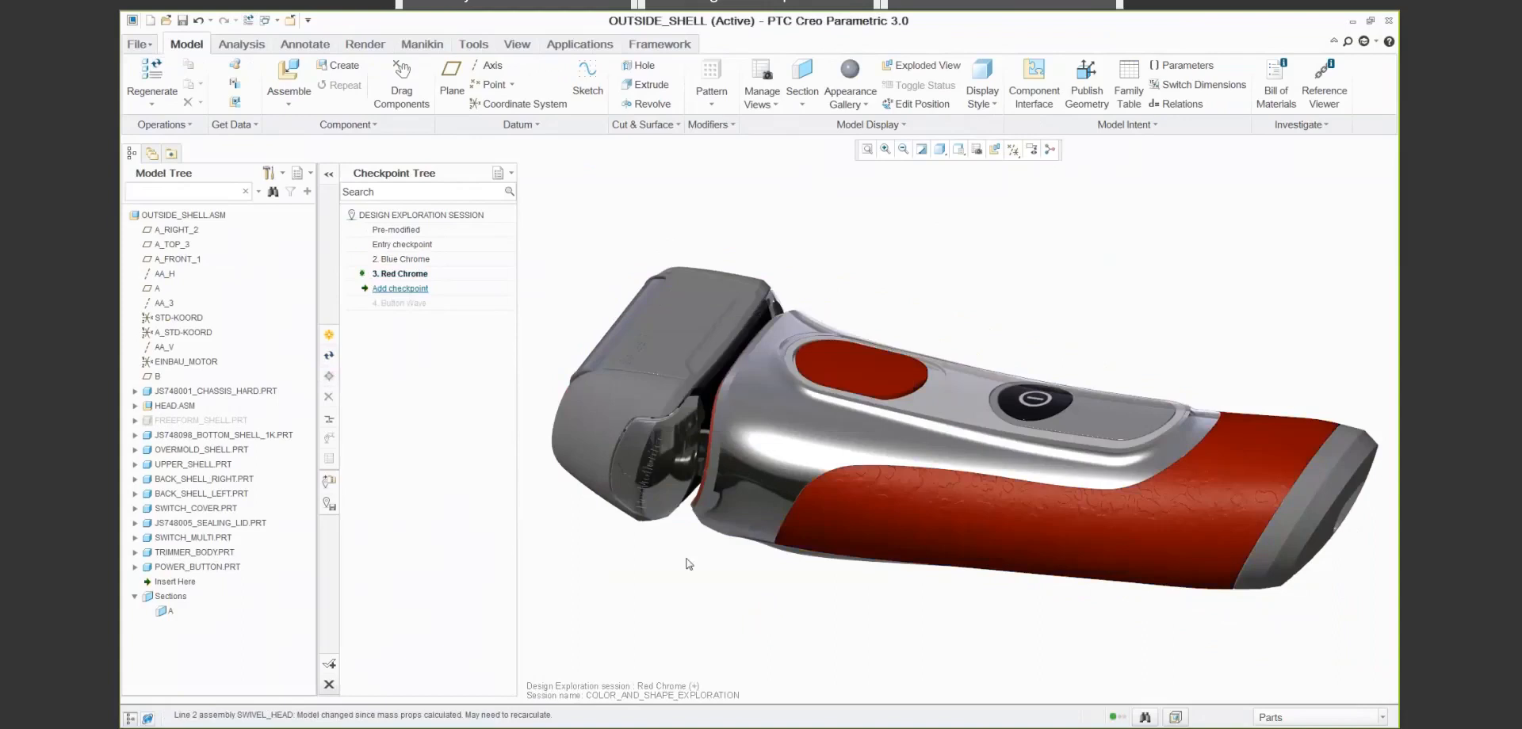
- Open FREEFORM_SHELL from the assembly and unhide the BUTTON_OUTLINE, SEALING_LID_OUTLINE, BUTTON and SLIDE_BUTTON sketches
right_click(223, 421)
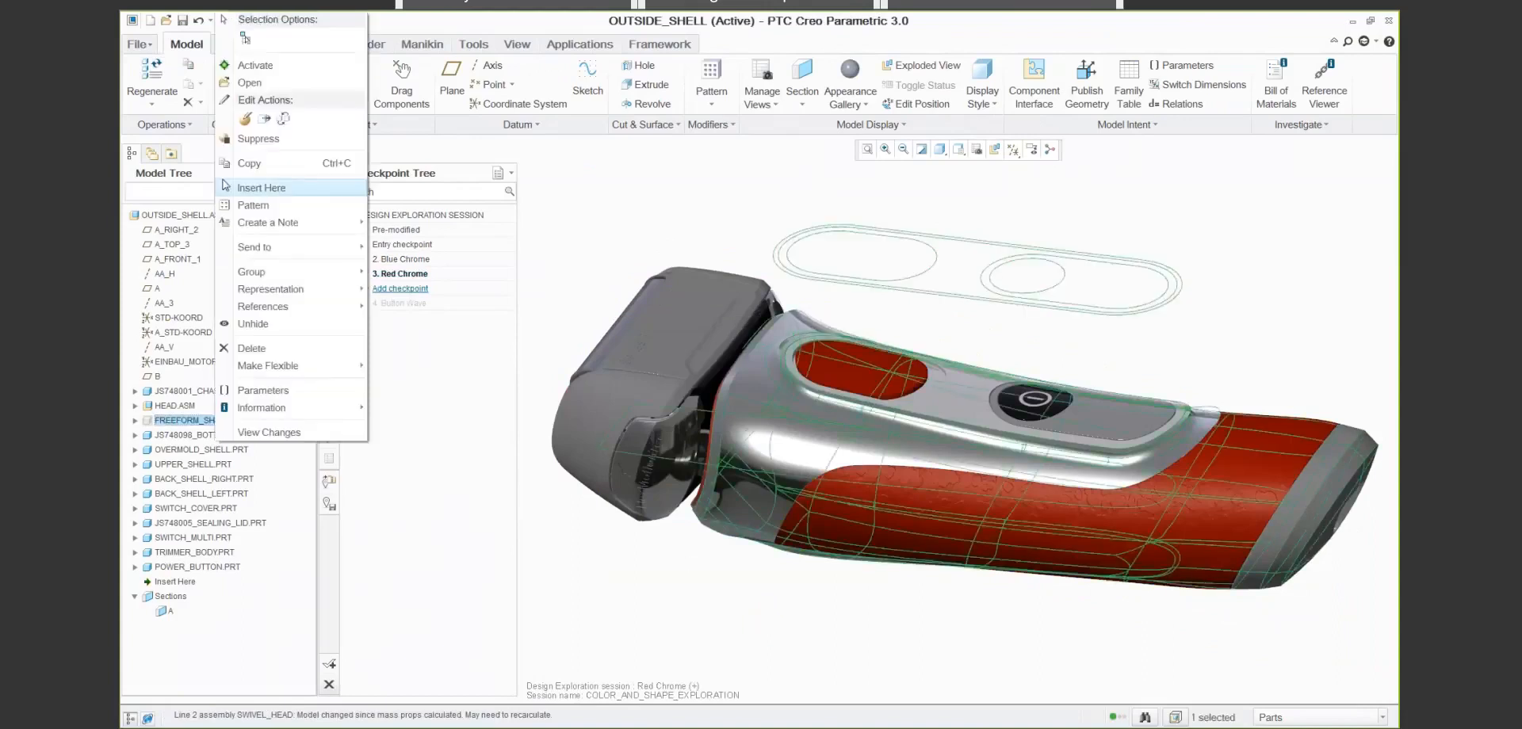
click(250, 82)
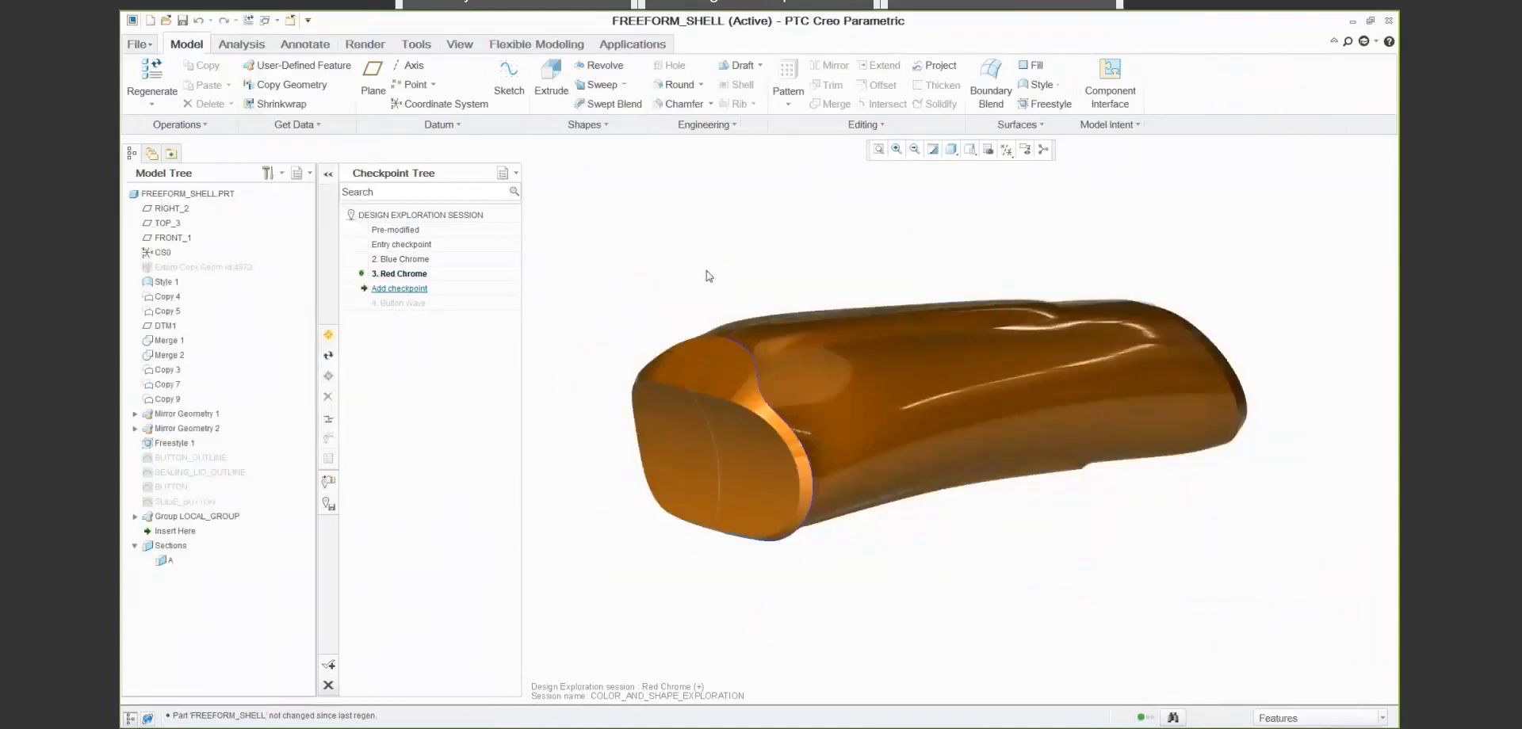
click(191, 457)
shift+click(184, 501)
right_click(183, 502)
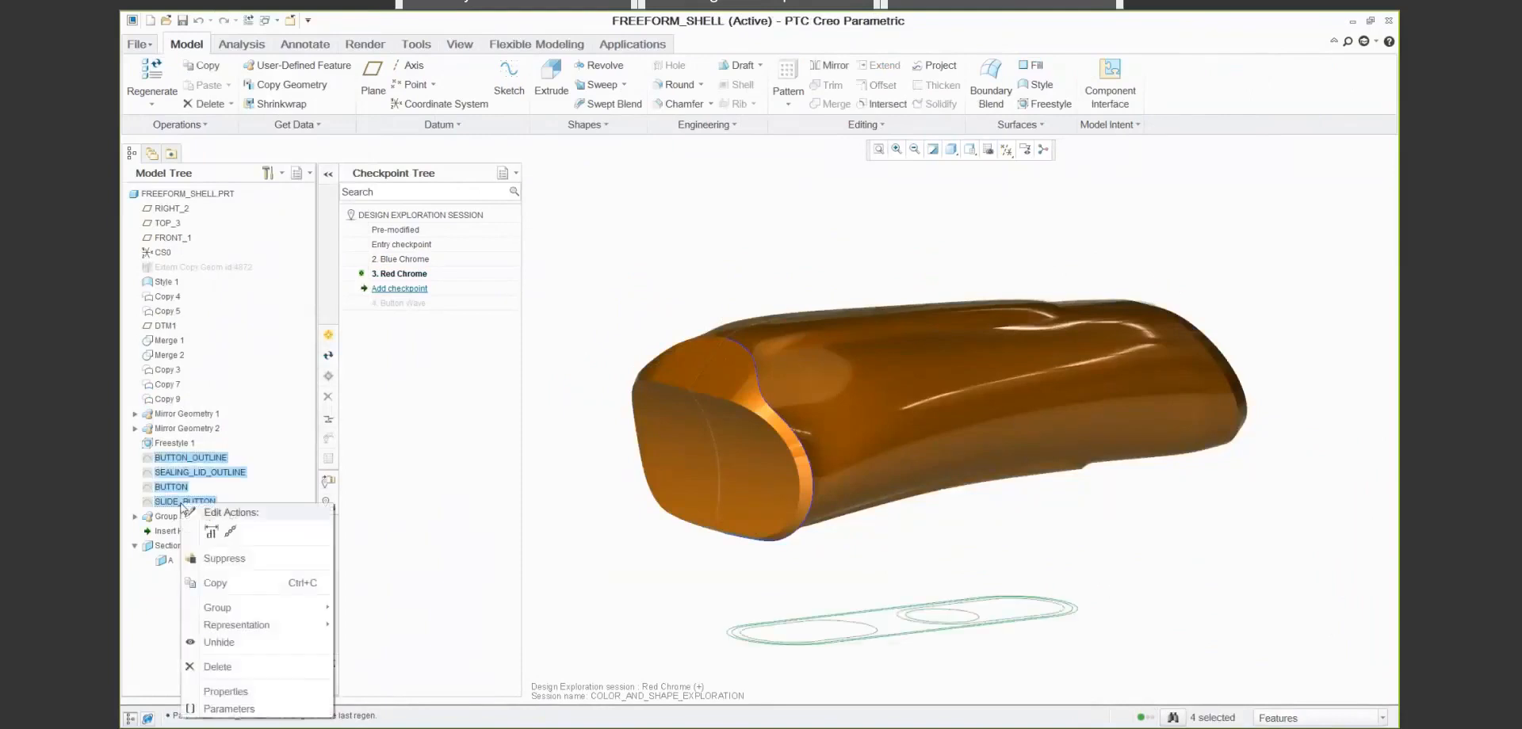
click(219, 642)
click(572, 496)
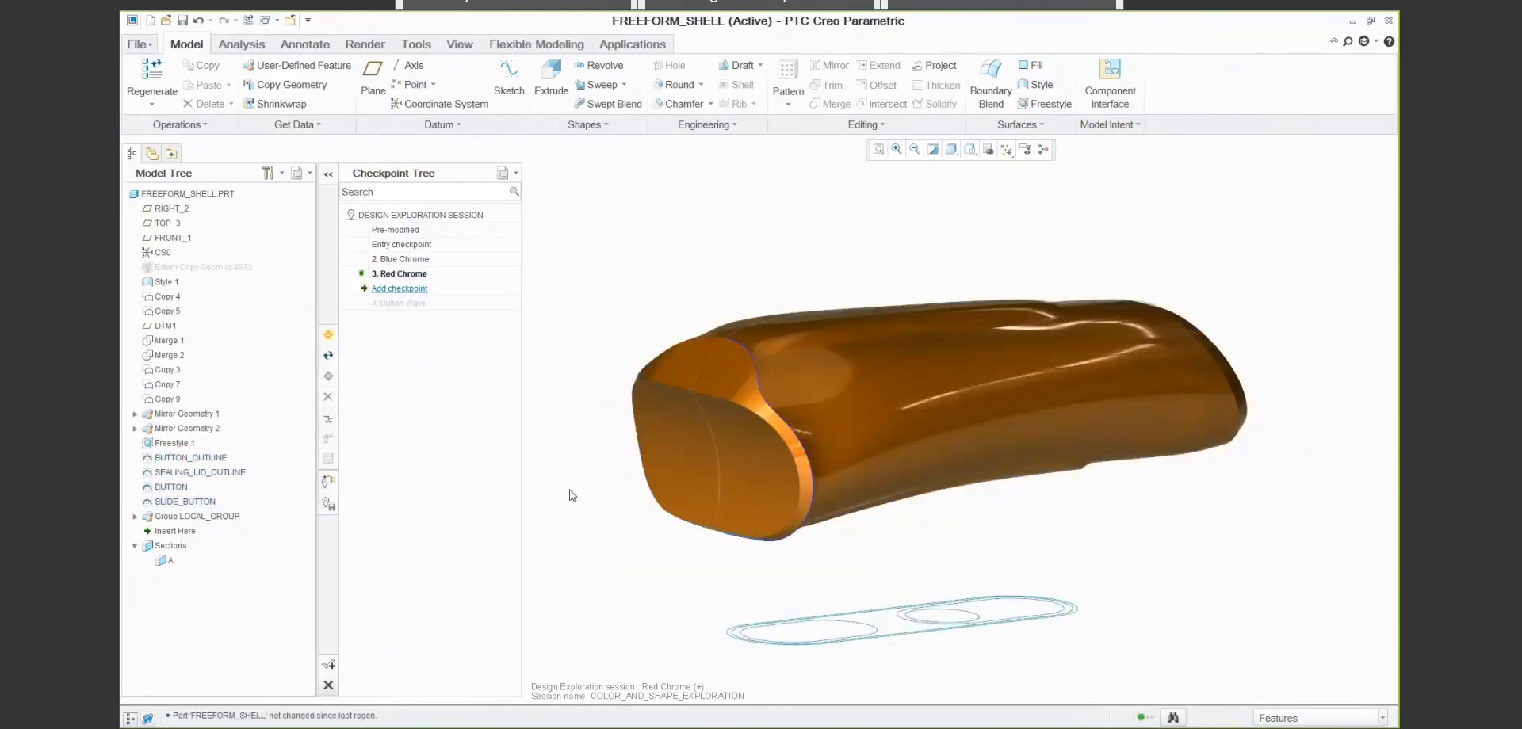
- Set the BUTTON_OUTLINE slot's centre-to-centre length to 50 and its rear arc's offset from the reference line to 10
key(s)
key(1)
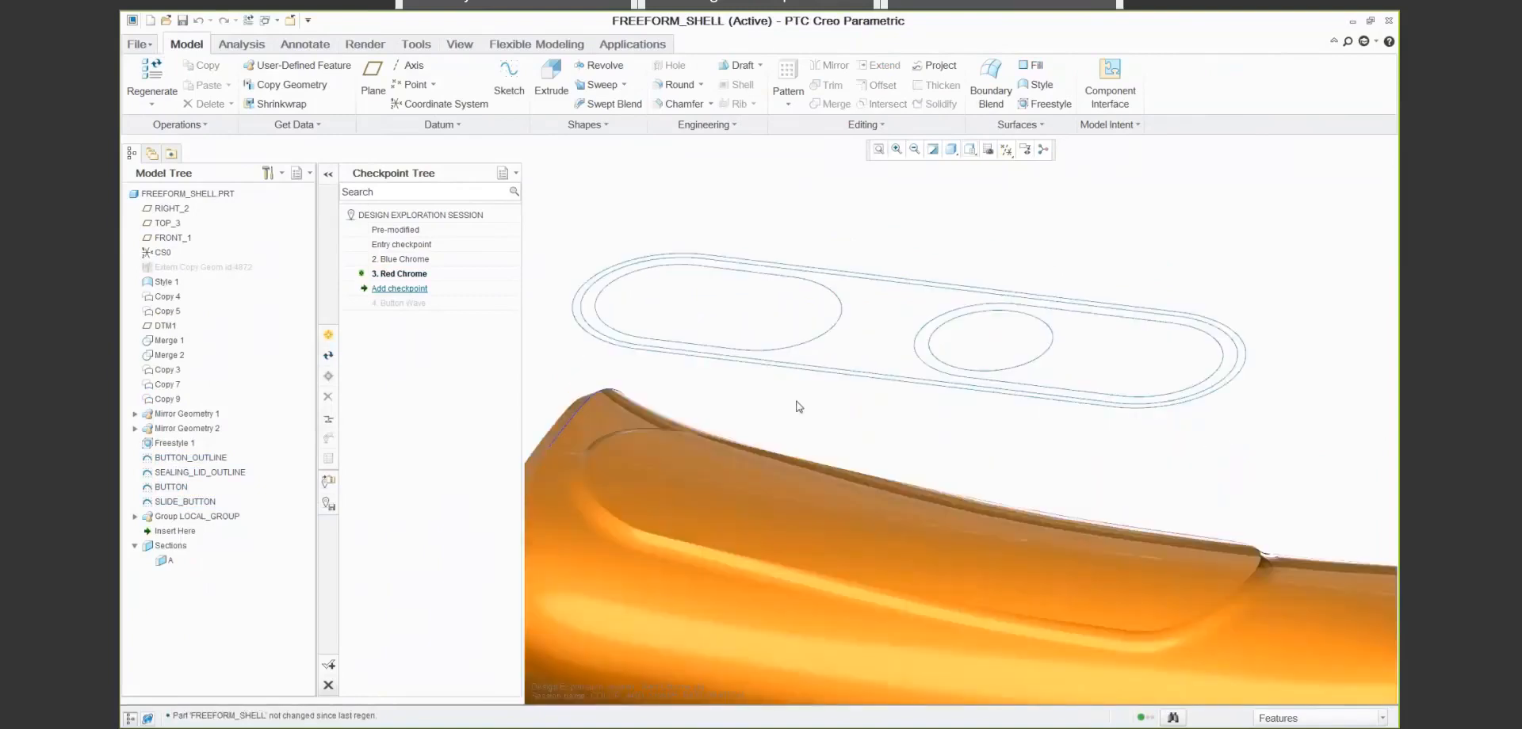
double_click(820, 373)
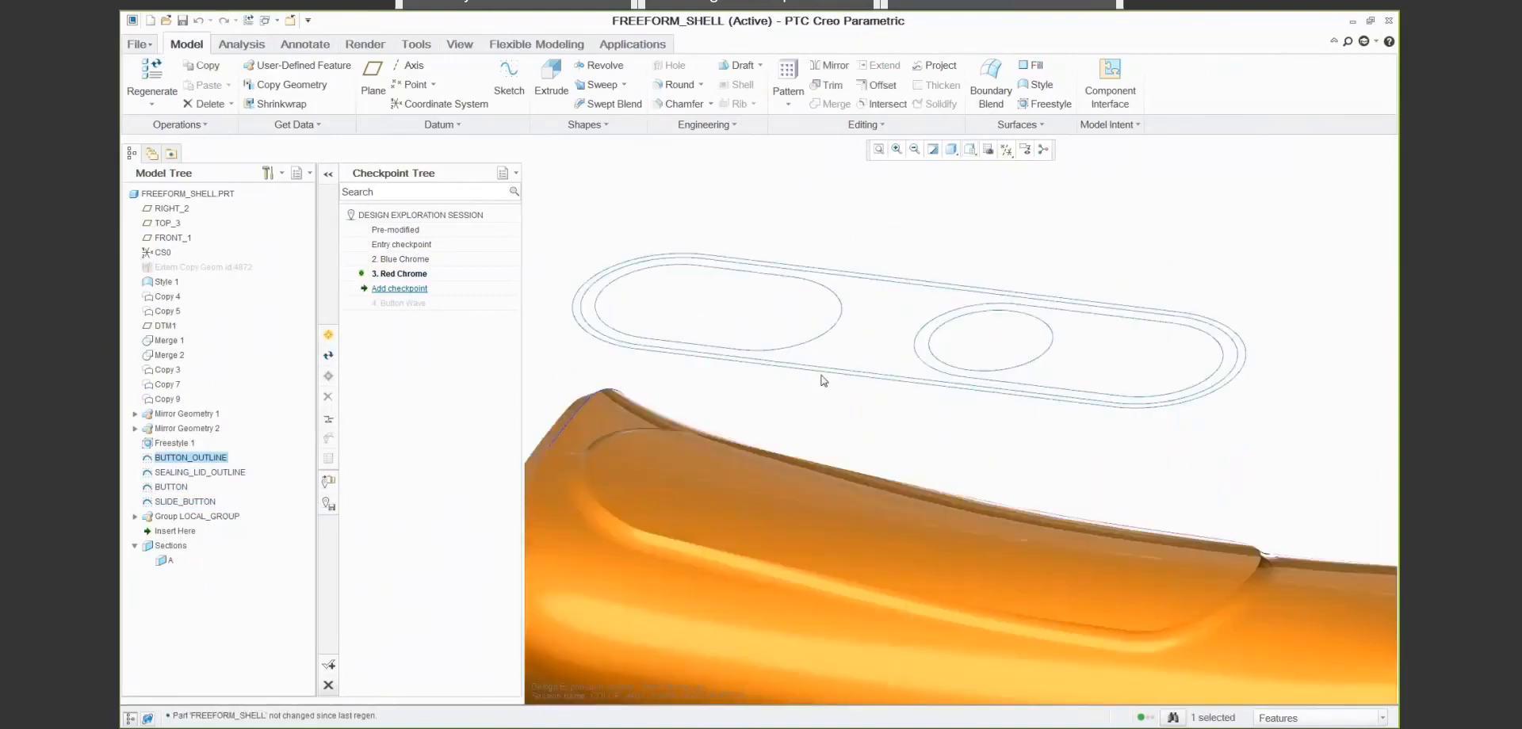
double_click(986, 310)
text(50)
key(Return)
double_click(1176, 248)
text(10)
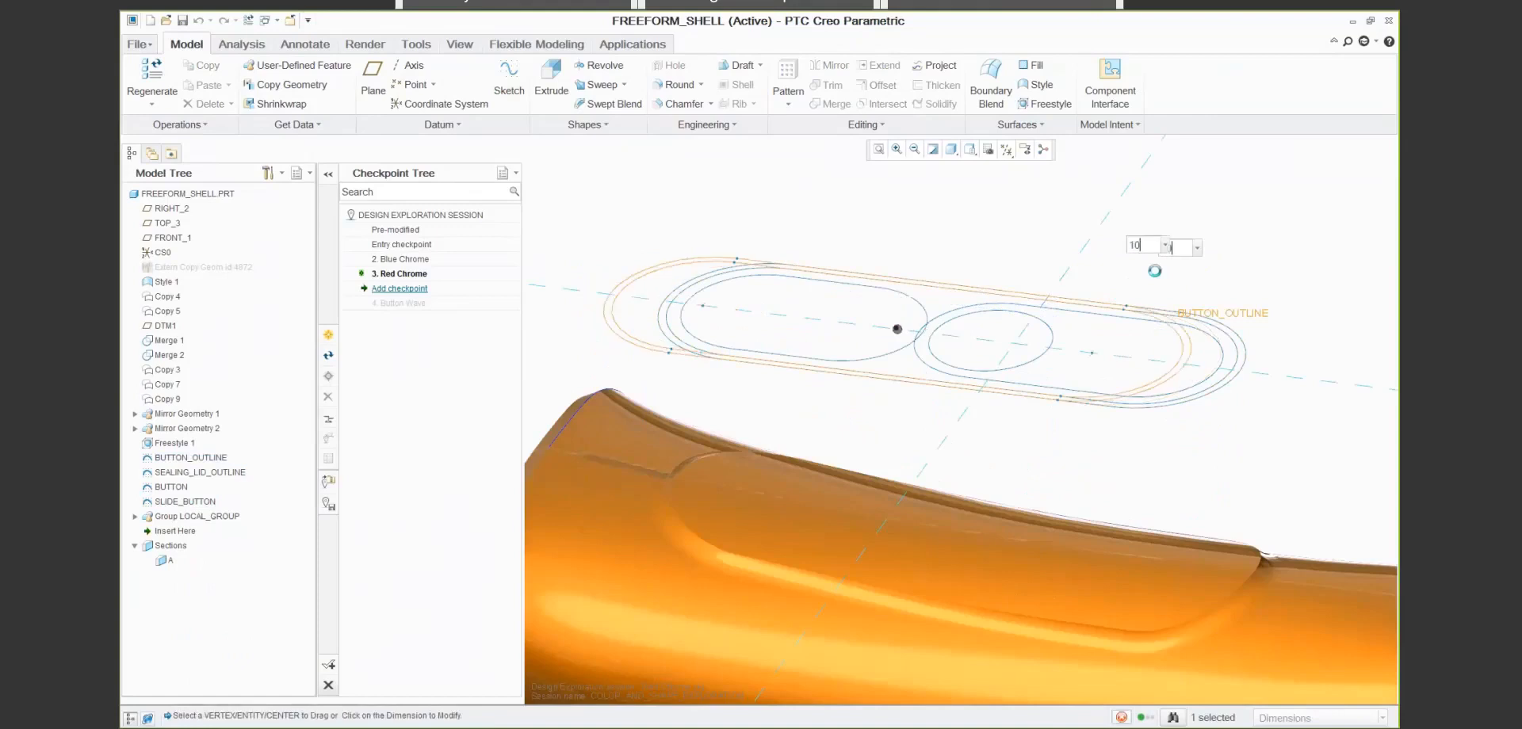
key(Return)
- Shorten the SEALING_LID_OUTLINE slot by setting its arc centre spacing to 5
click(866, 352)
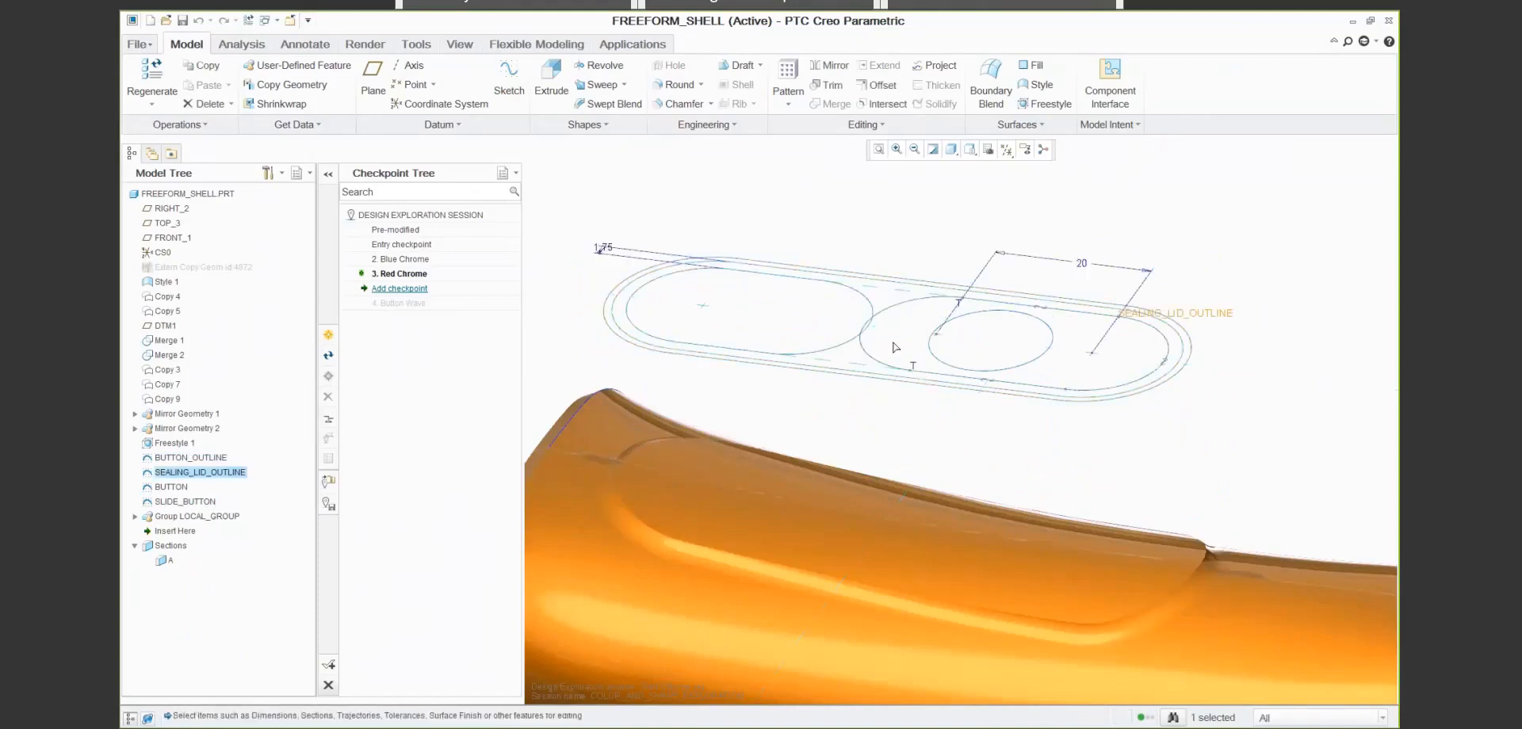
double_click(1081, 263)
text(5)
key(Return)
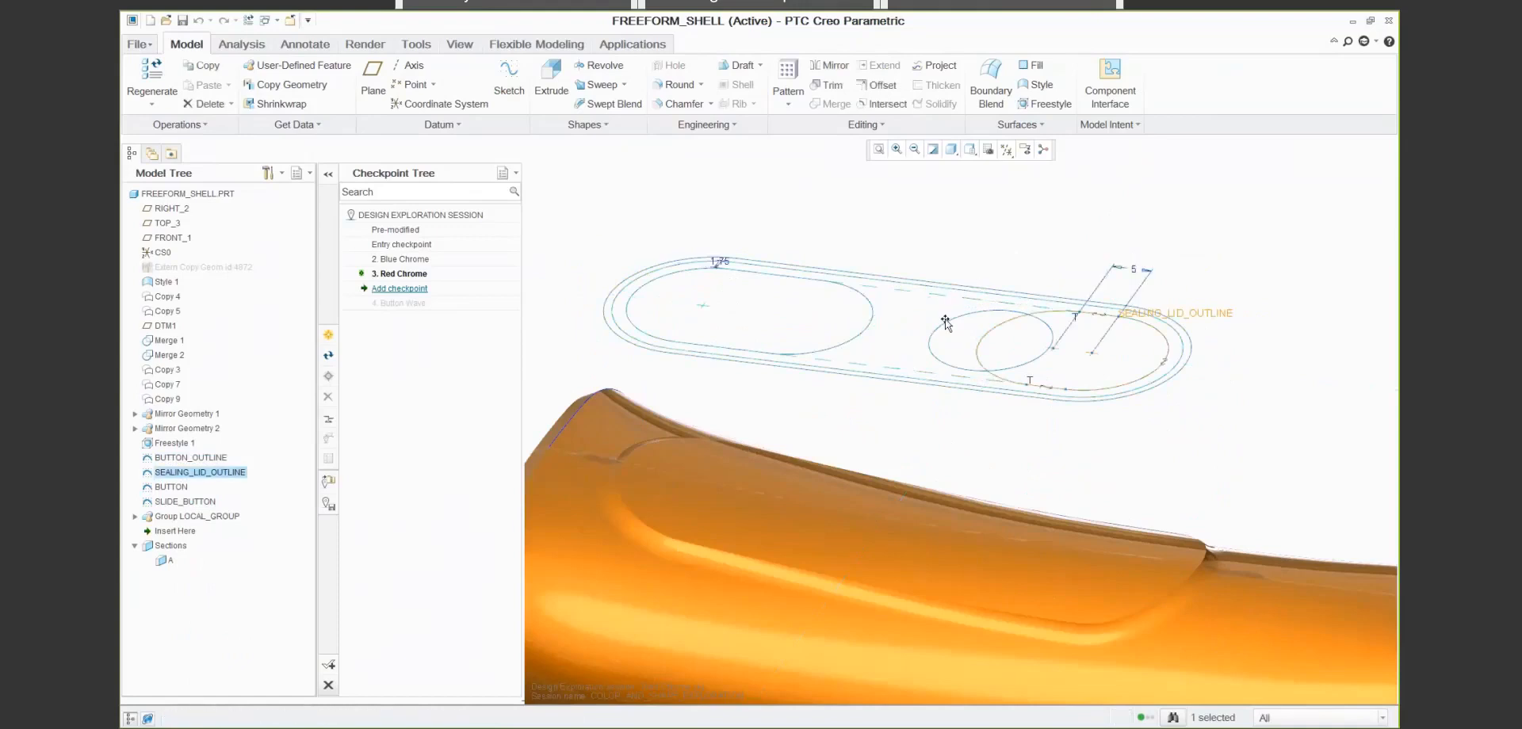
- Set the BUTTON circle's offset from the reference line to -7.5 and return to the updated OUTSIDE_SHELL assembly
click(945, 321)
double_click(1124, 328)
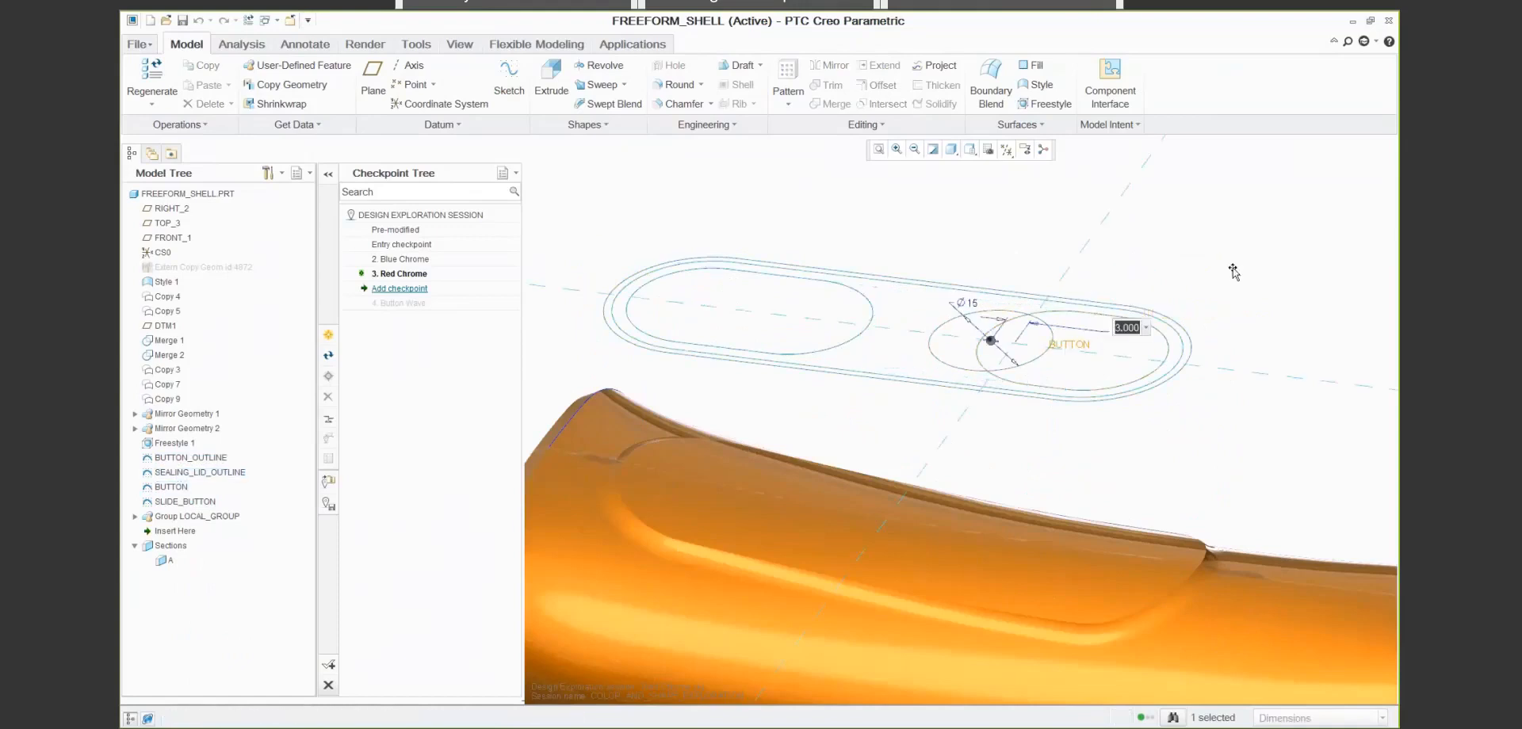
text(-7.5)
key(Return)
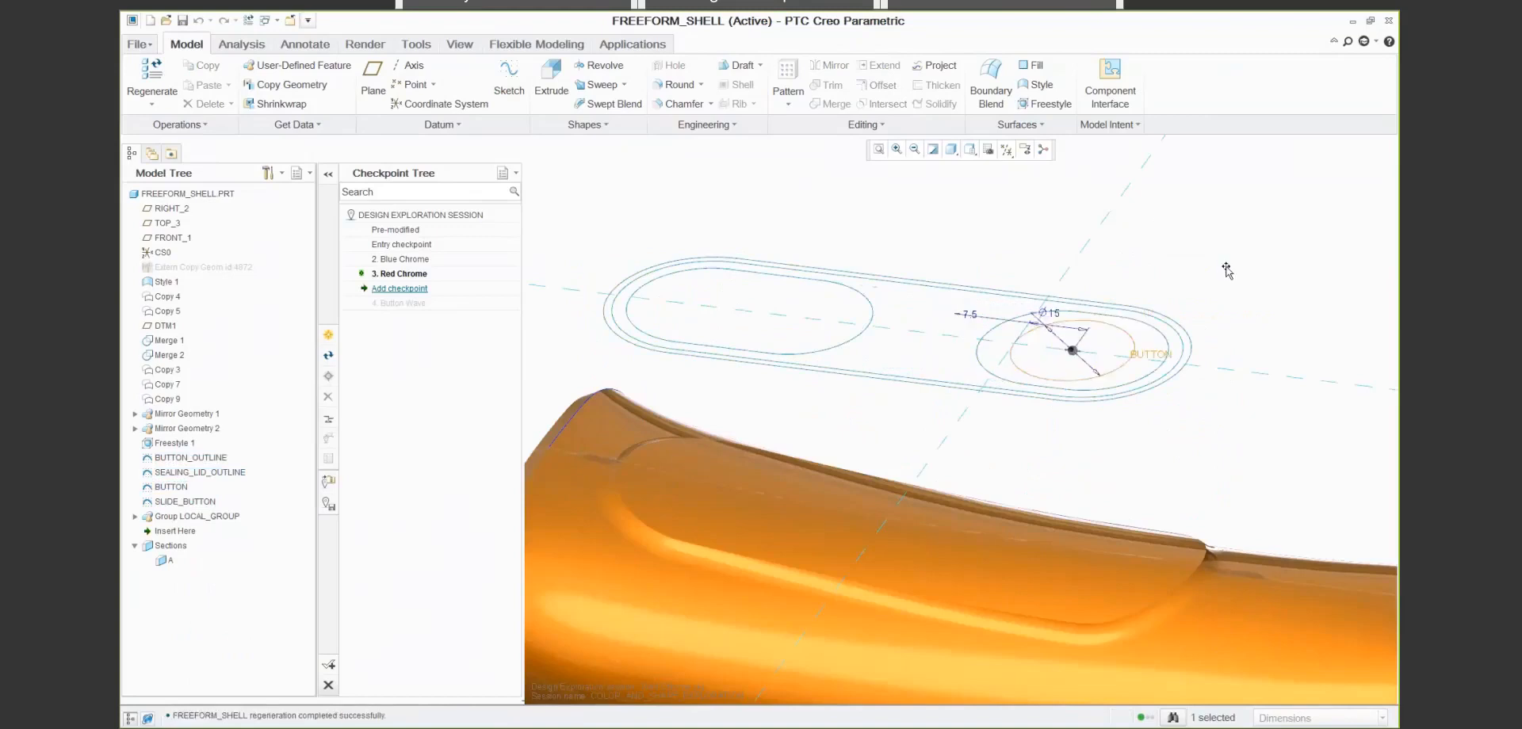
click(1226, 271)
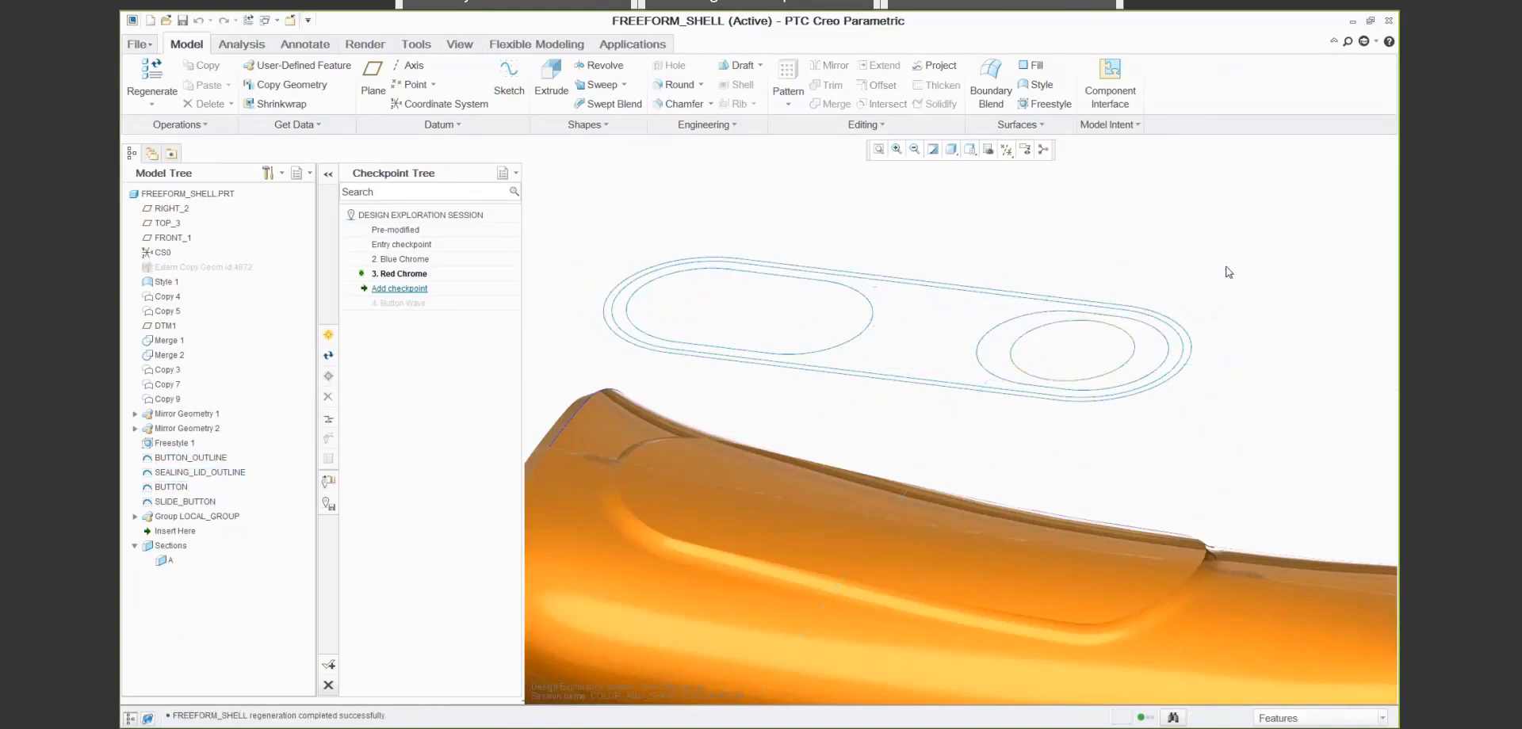
key(ctrl+d)
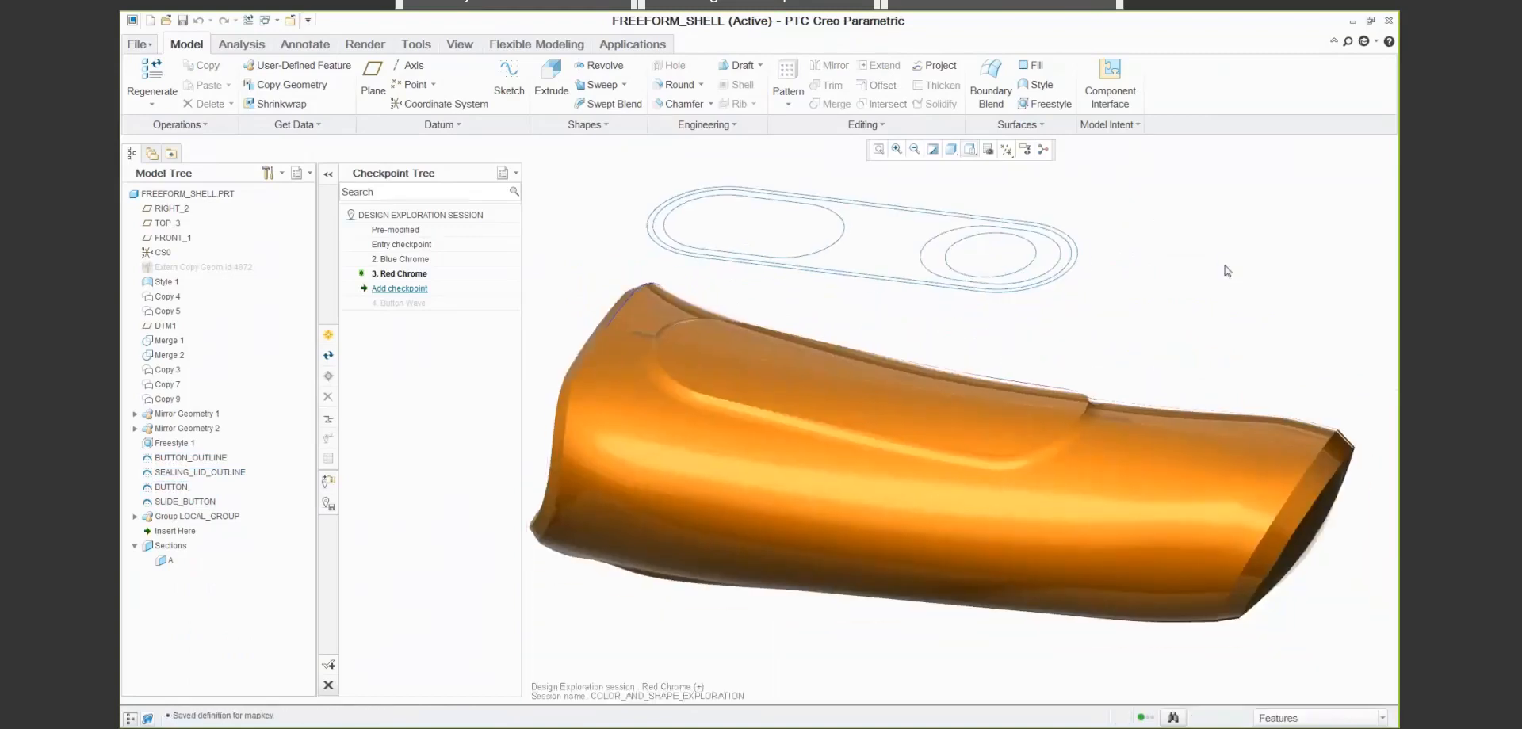
click(291, 22)
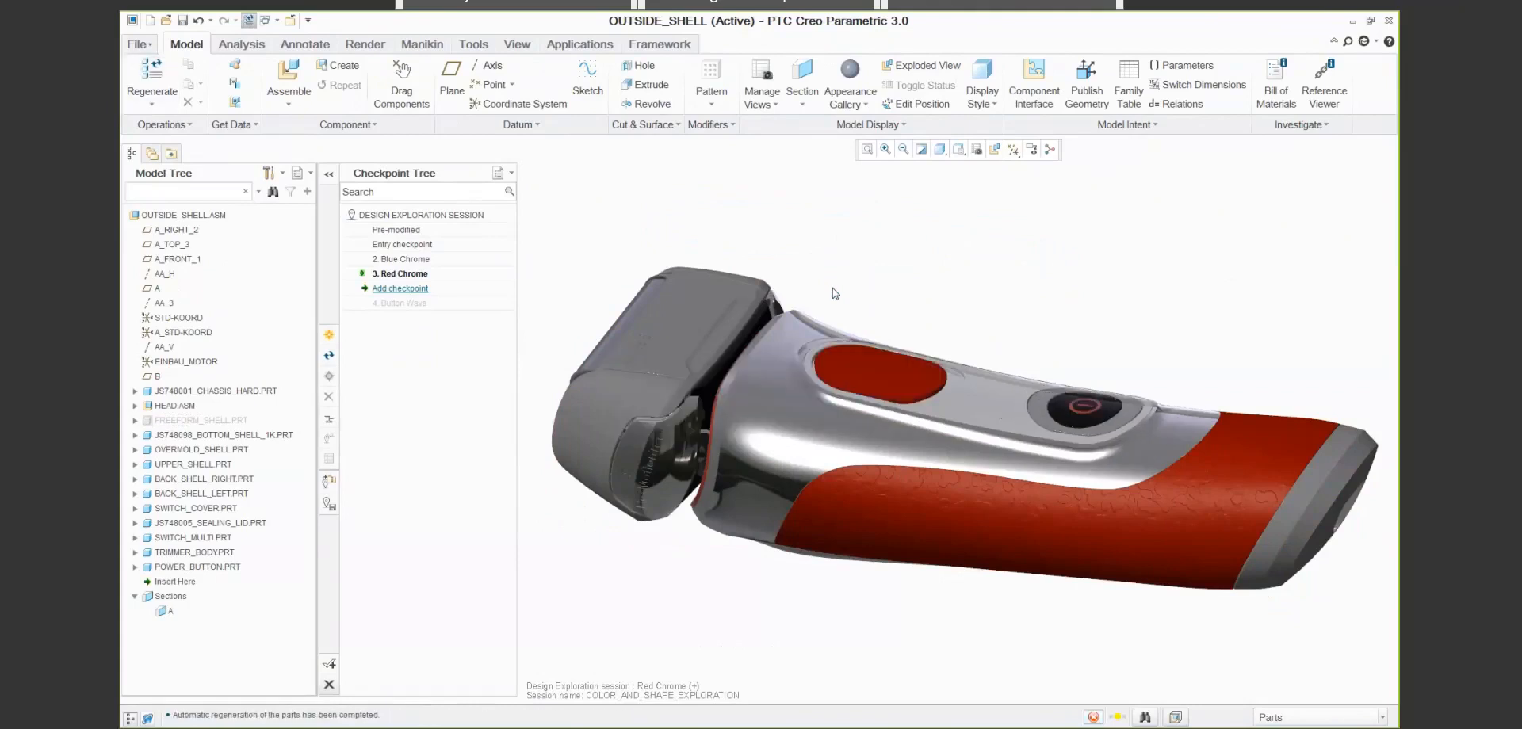
- Save the variant as a checkpoint named Button Position with the keyword Button Position
click(329, 335)
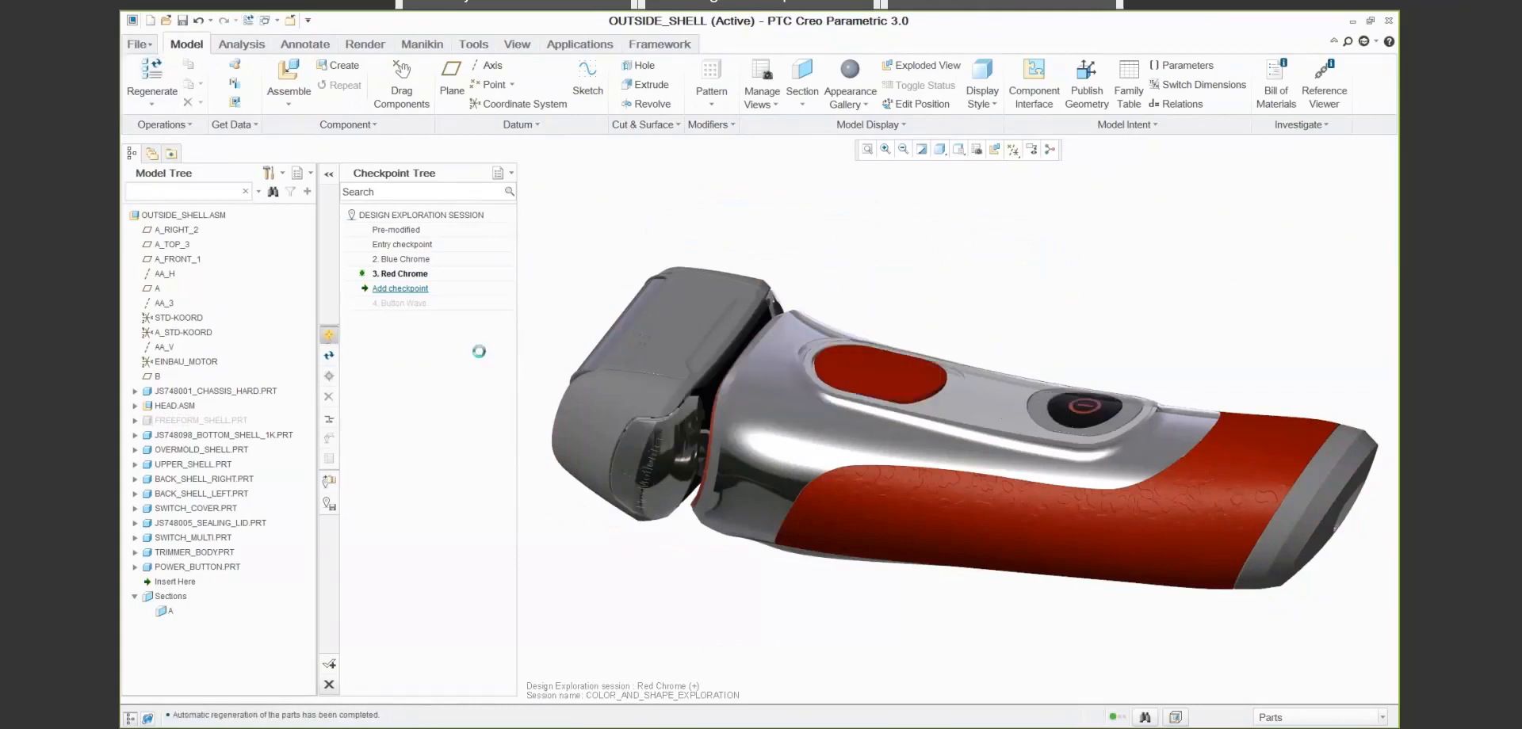
triple_click(785, 271)
key(BackSpace)
text(Butto)
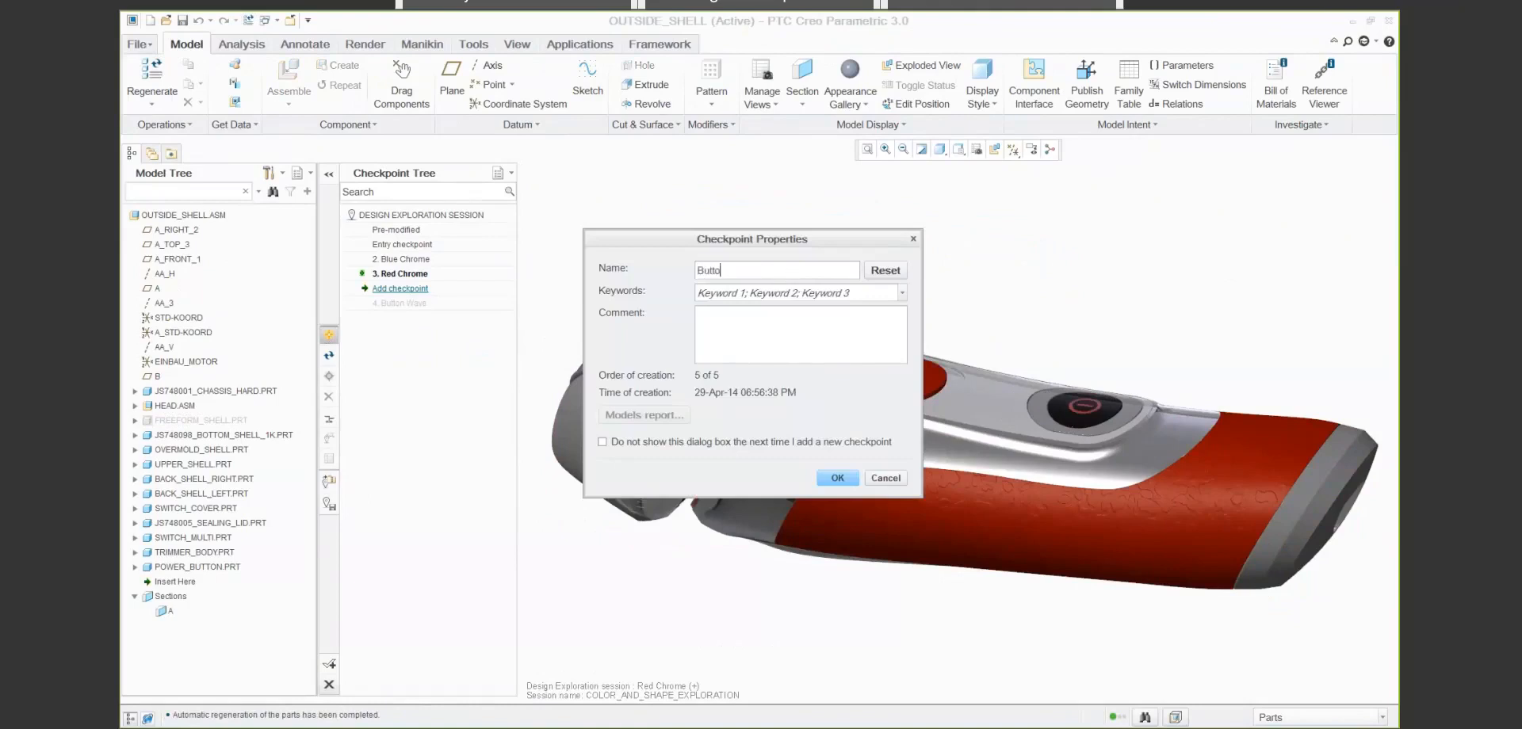
text(n Position)
click(798, 293)
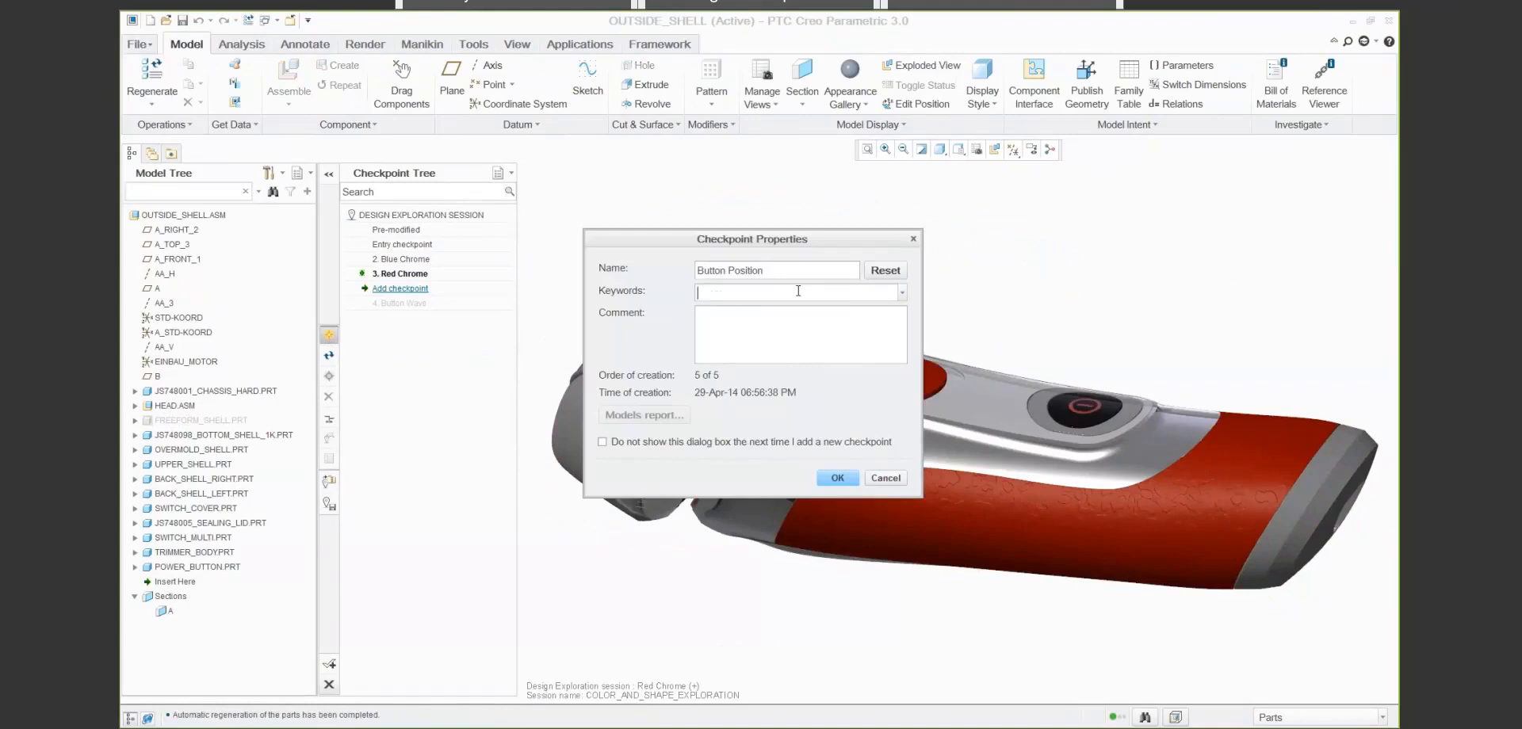
text(Button)
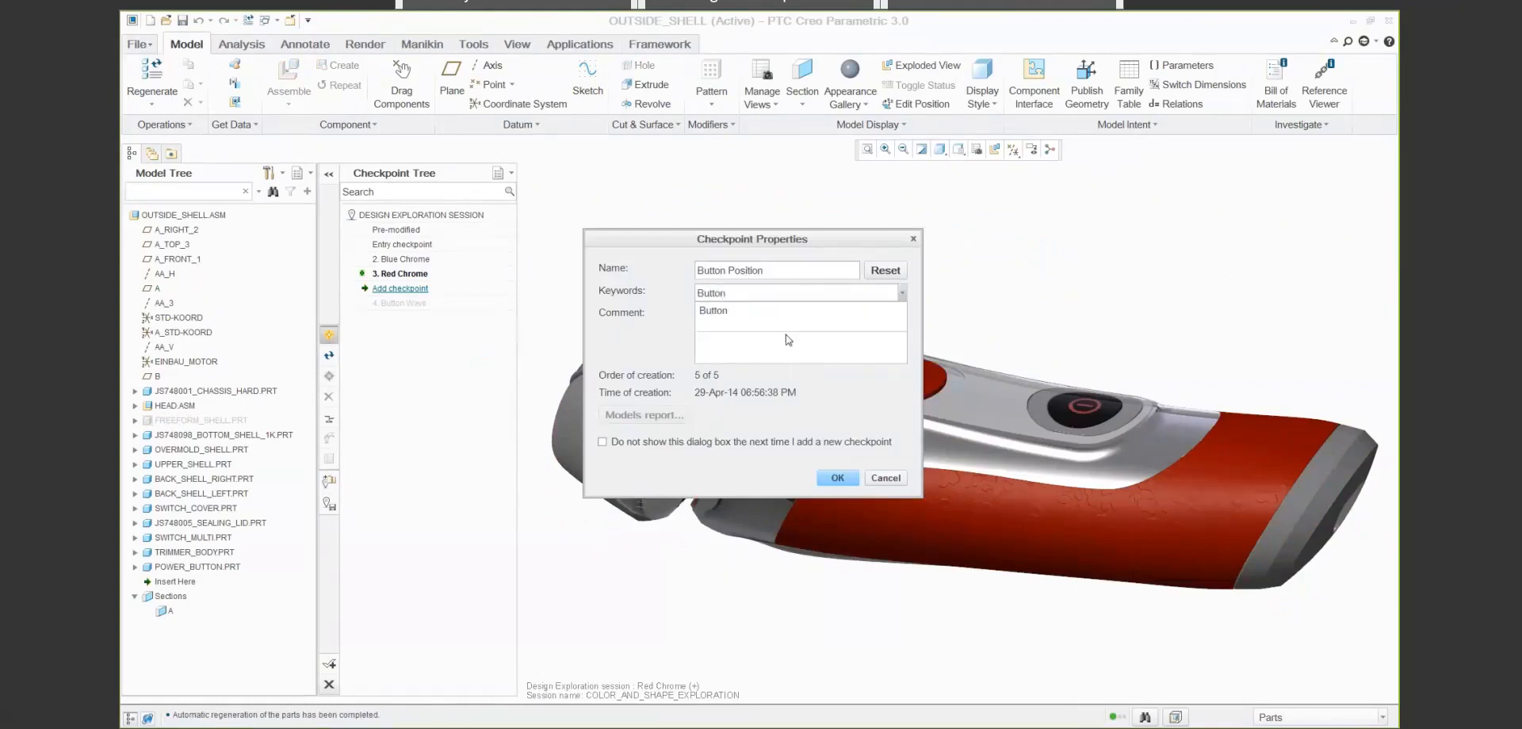
text( Position)
click(836, 477)
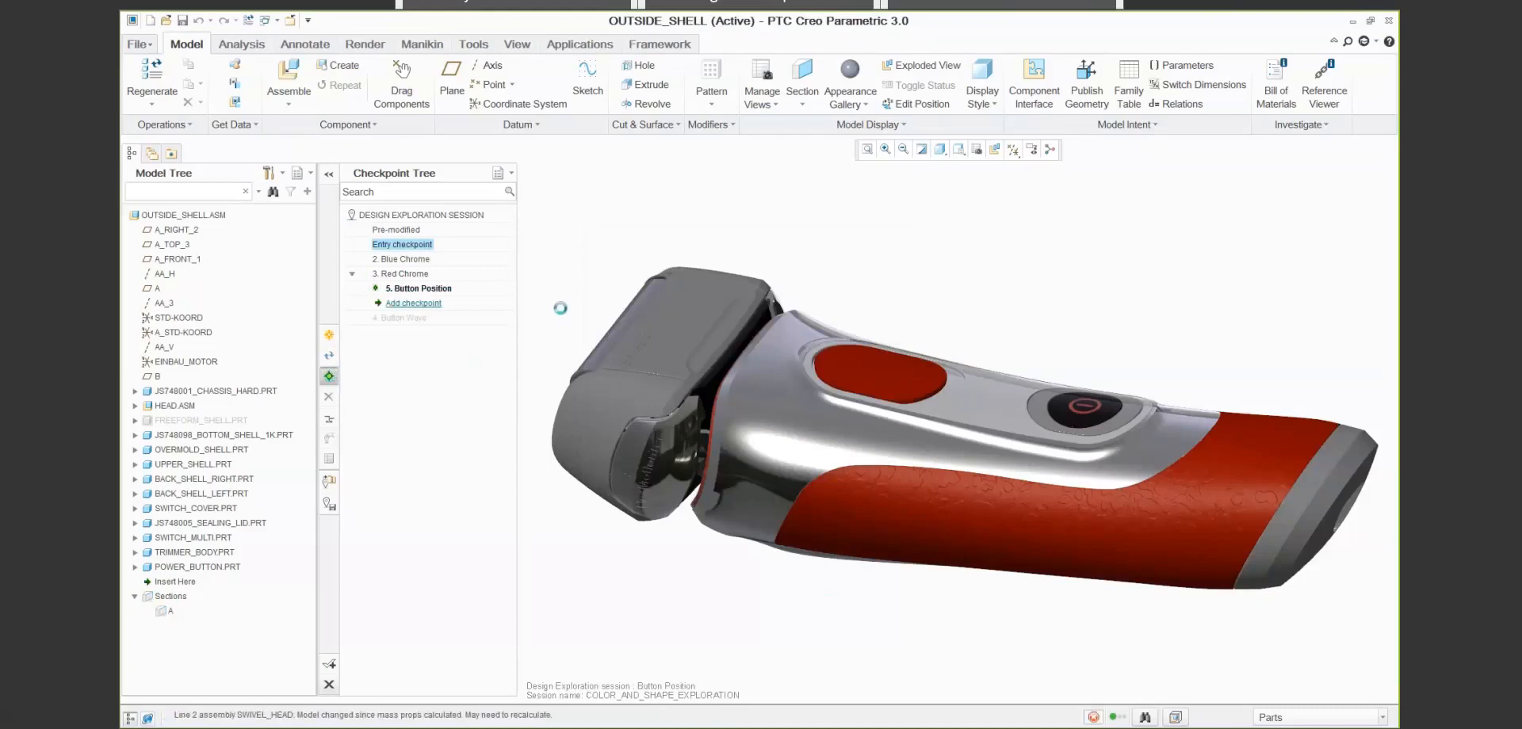
- Make the Button Wave checkpoint the active variant and suppress the SWITCH_MULTI part
double_click(405, 319)
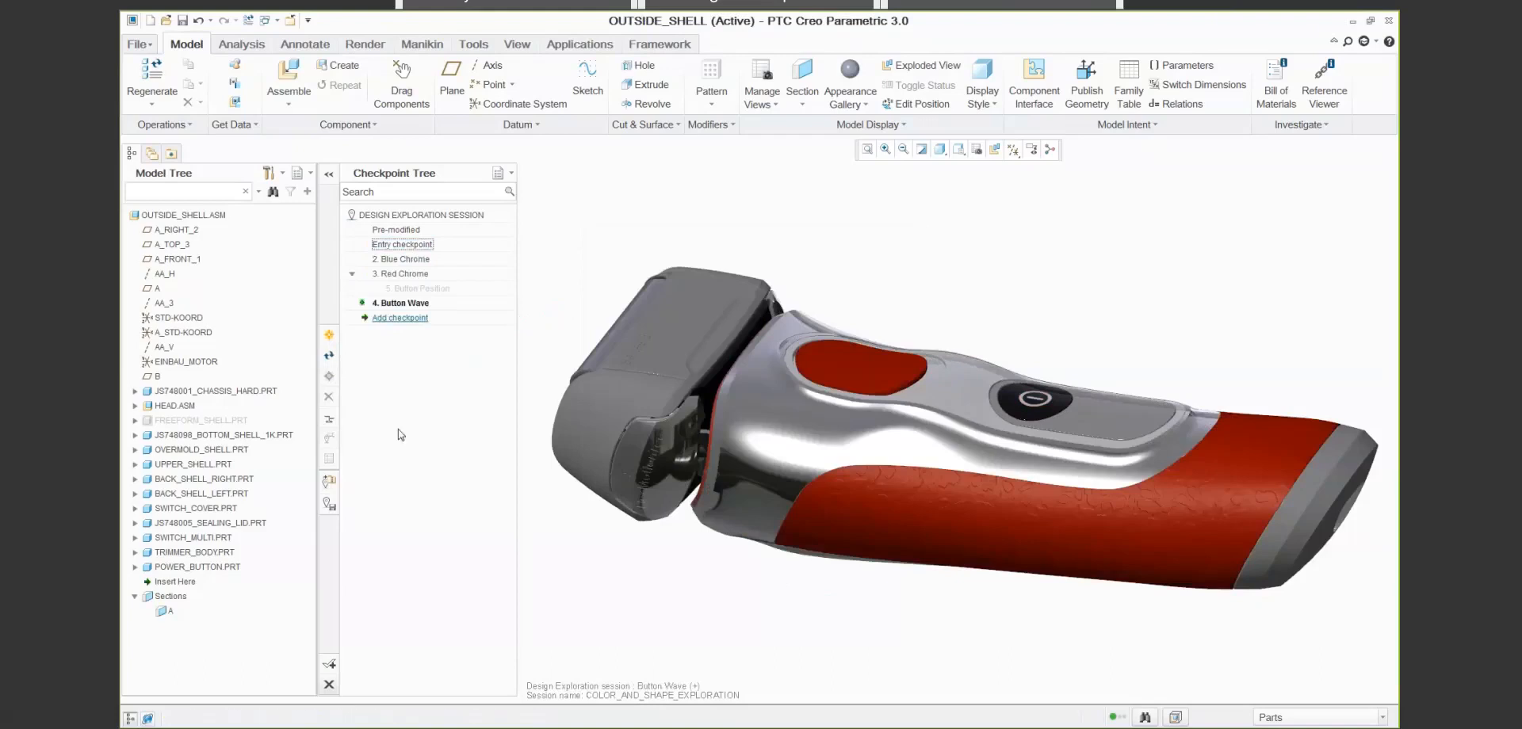
click(182, 539)
right_click(183, 539)
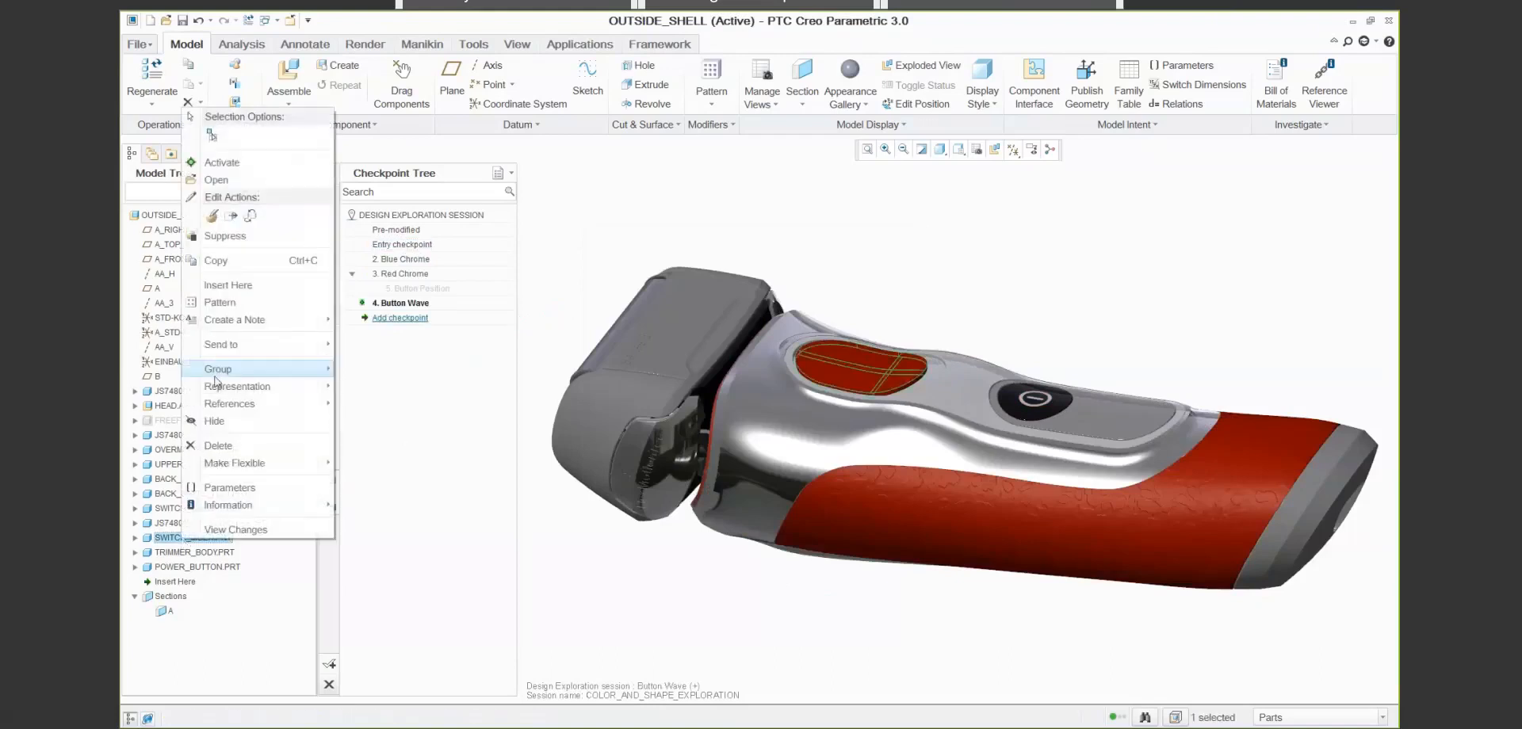
click(222, 235)
click(686, 391)
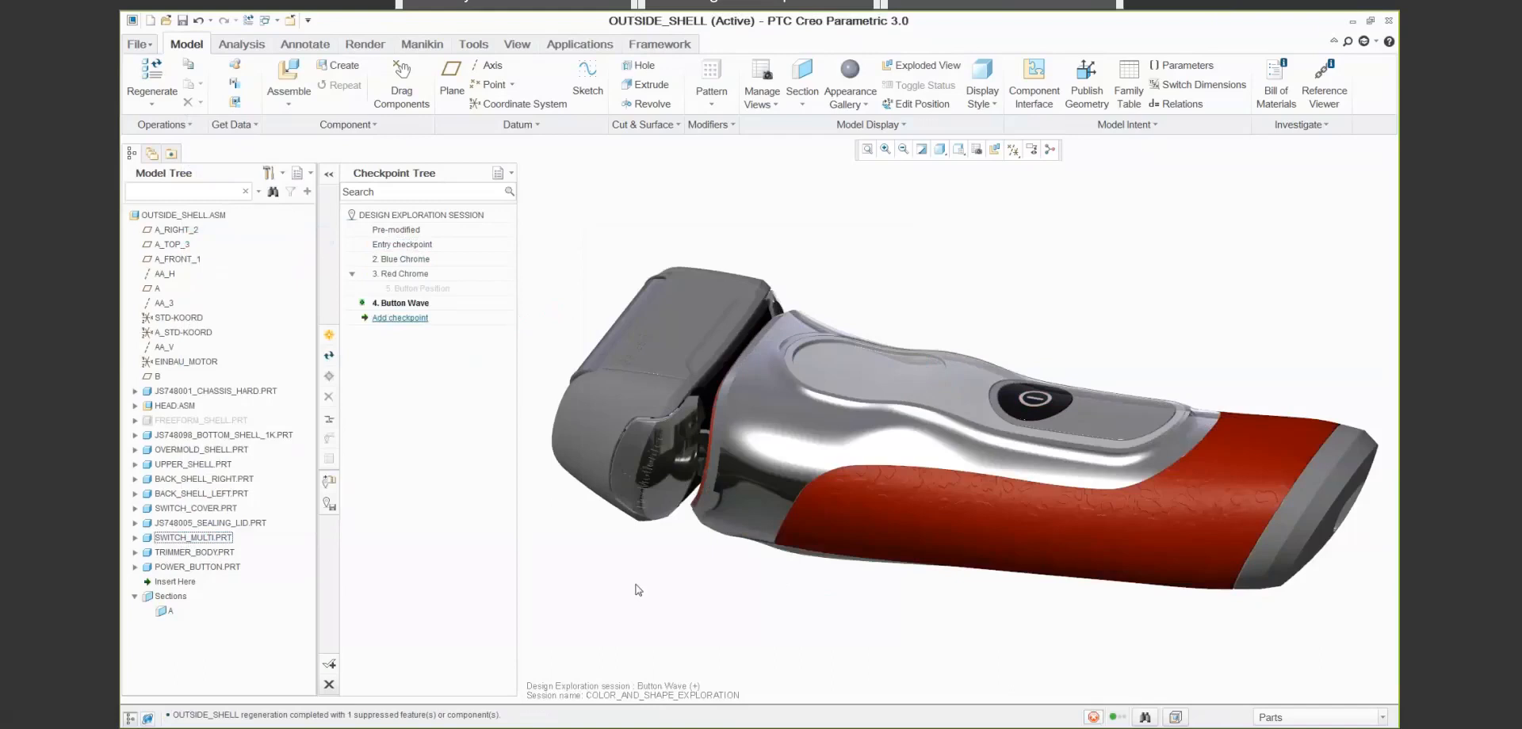
- Assemble alt_switch.prt into the shaver with a Default placement constraint
click(283, 69)
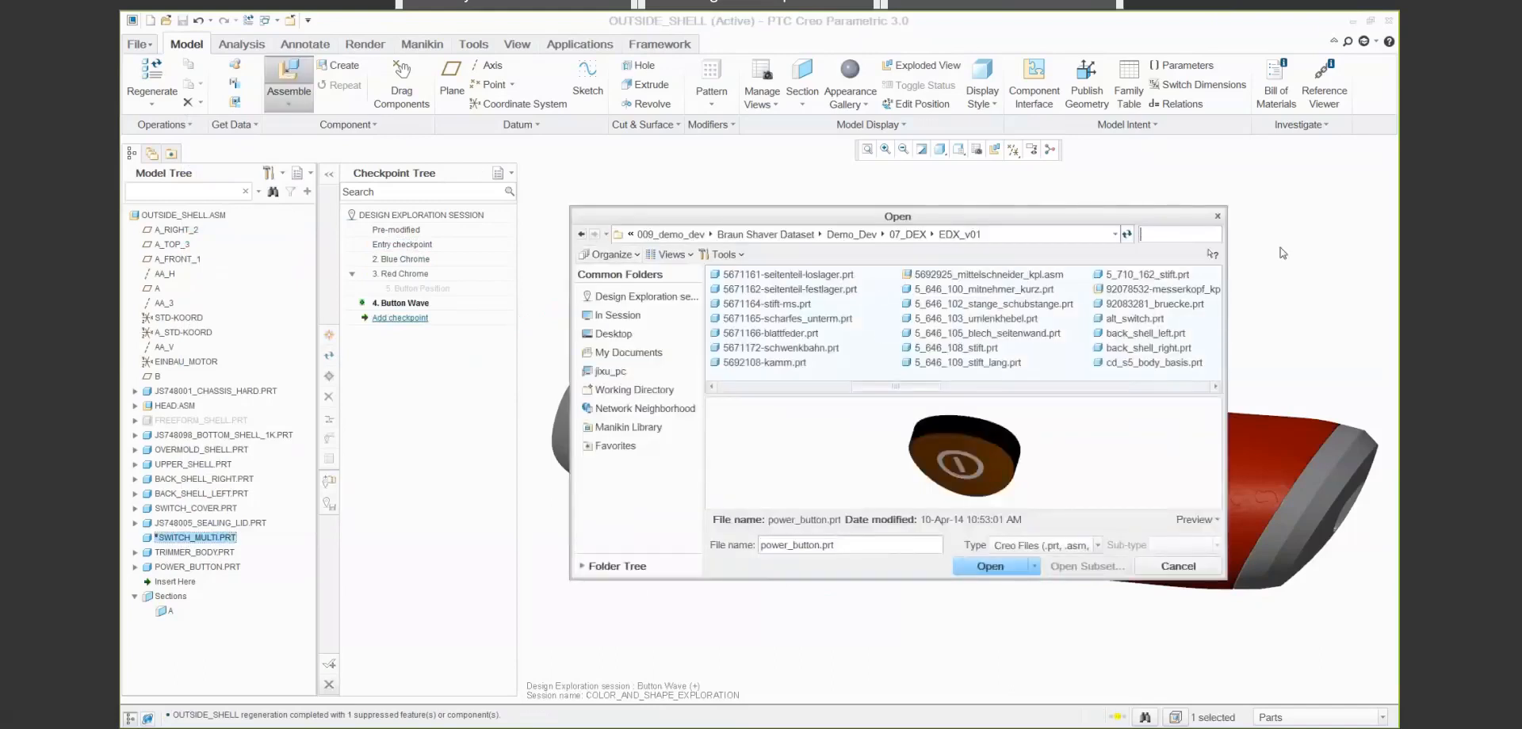
text(alt)
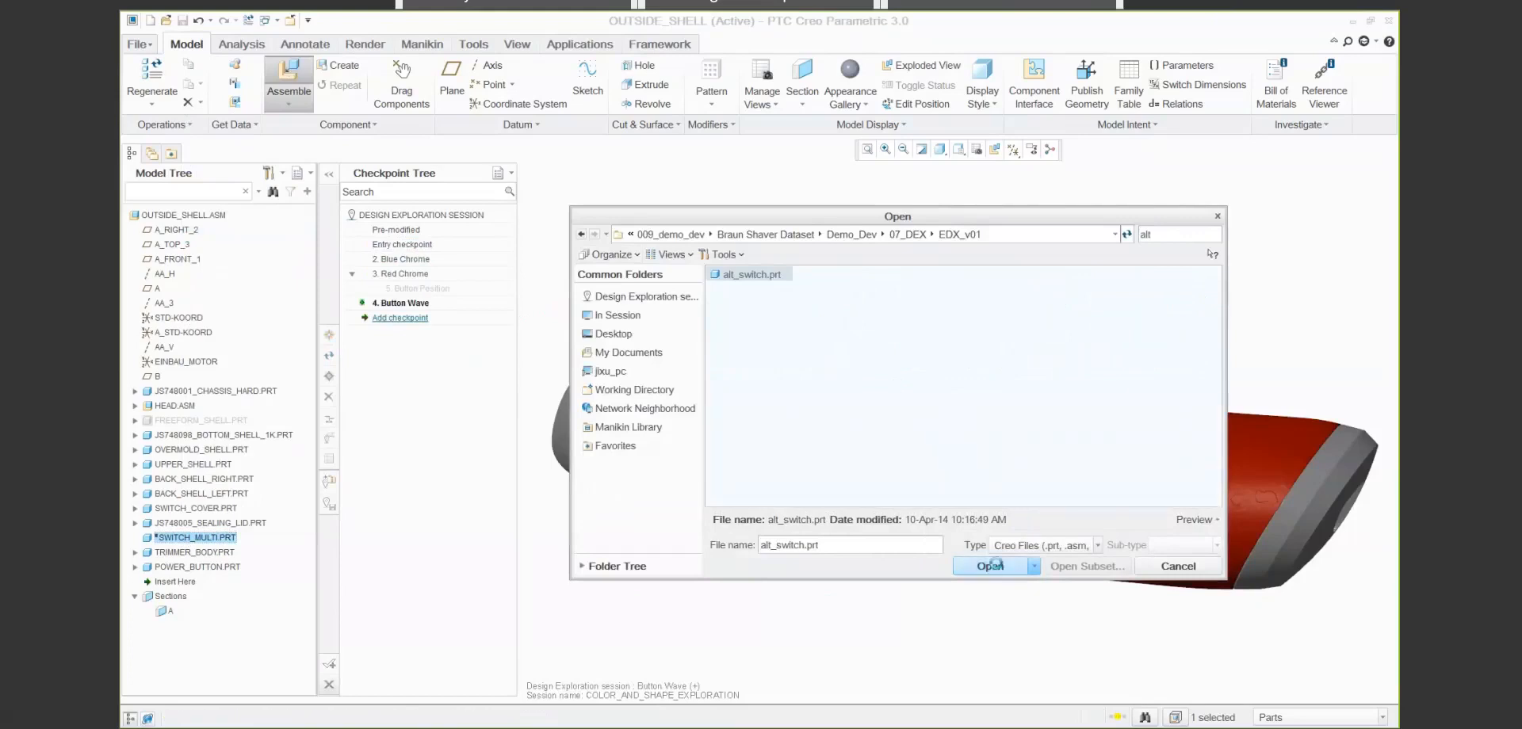
click(991, 567)
click(396, 85)
scroll(398, 131, down, 3)
scroll(398, 138, down, 1)
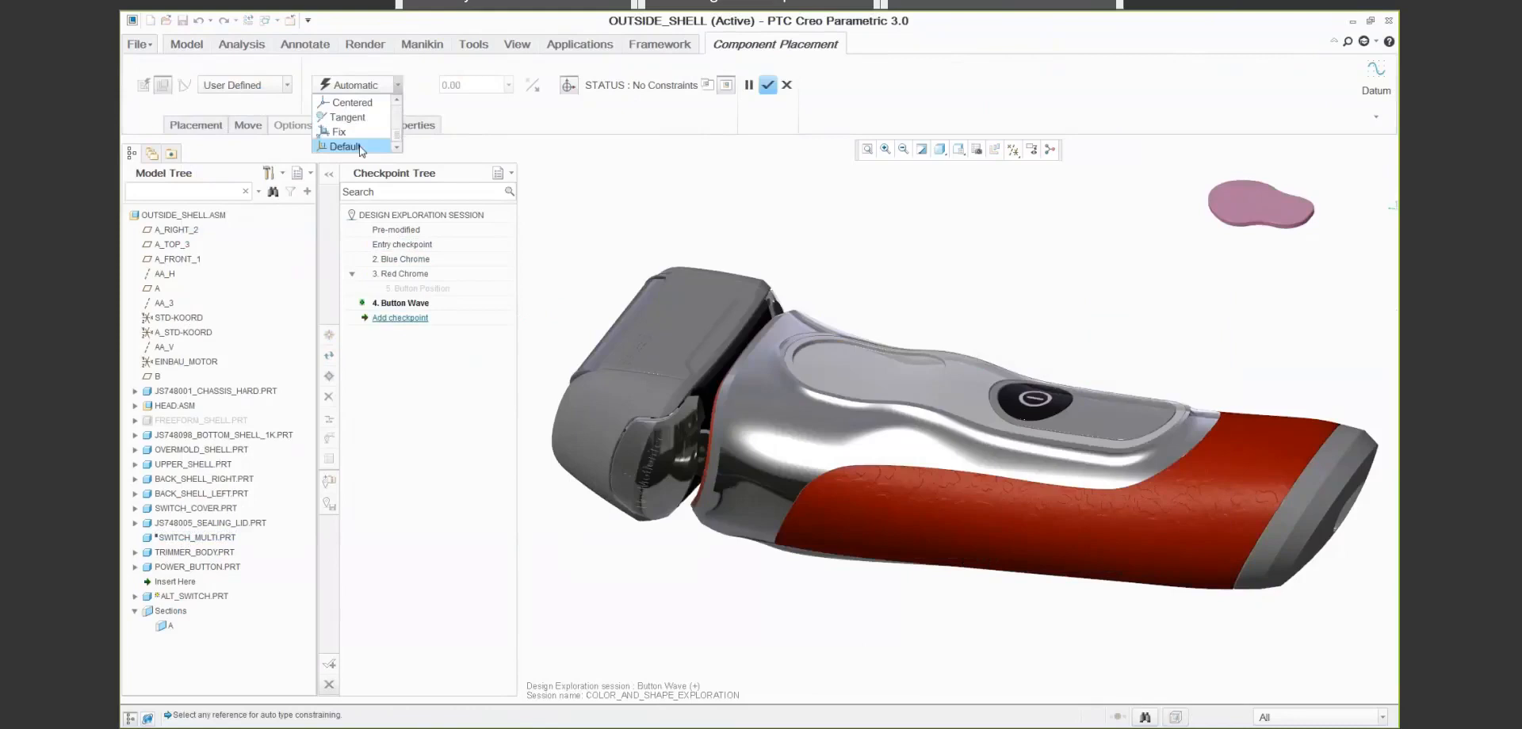
click(341, 145)
click(779, 87)
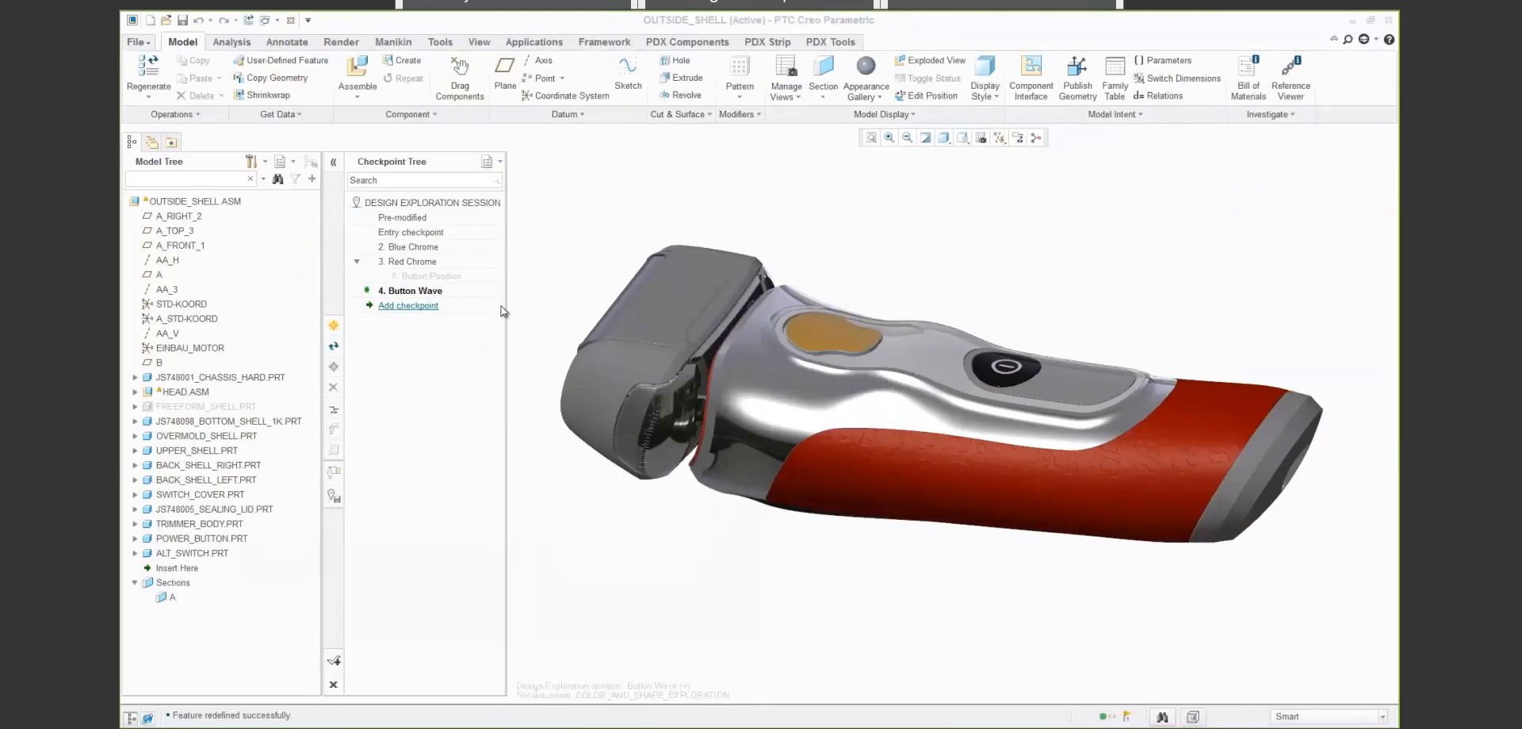
- Save the variant with the alternative switch as a checkpoint named new button
click(408, 305)
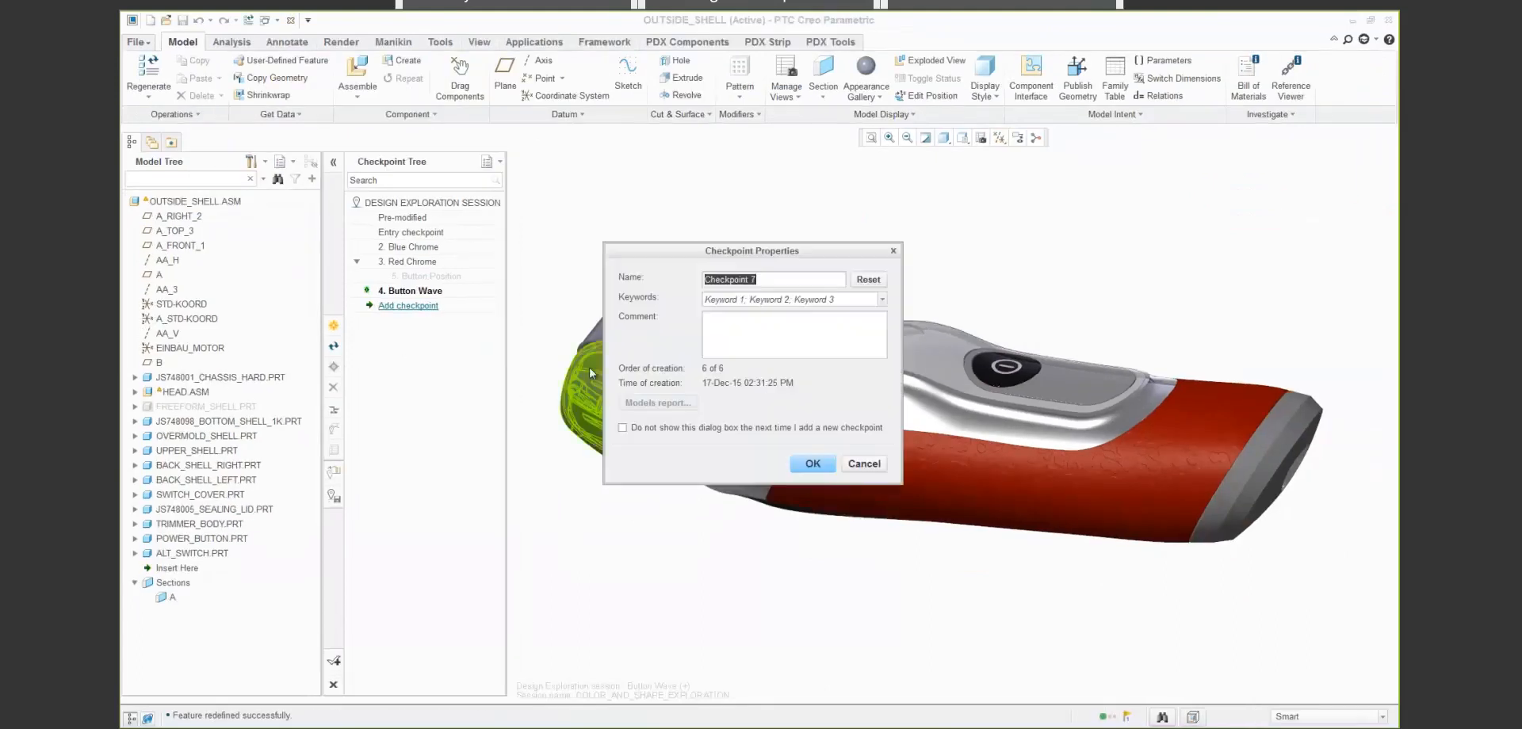
text(new button)
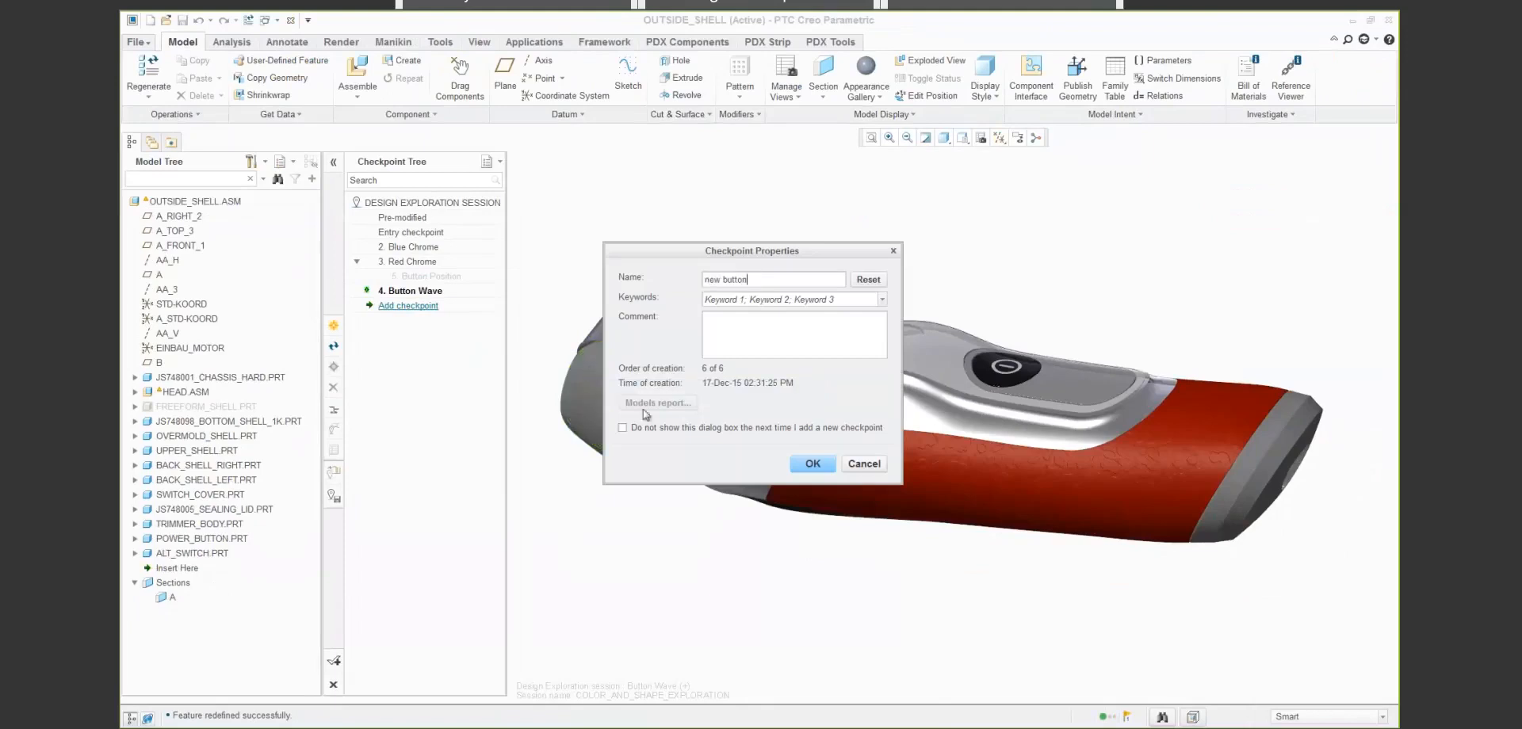
click(800, 463)
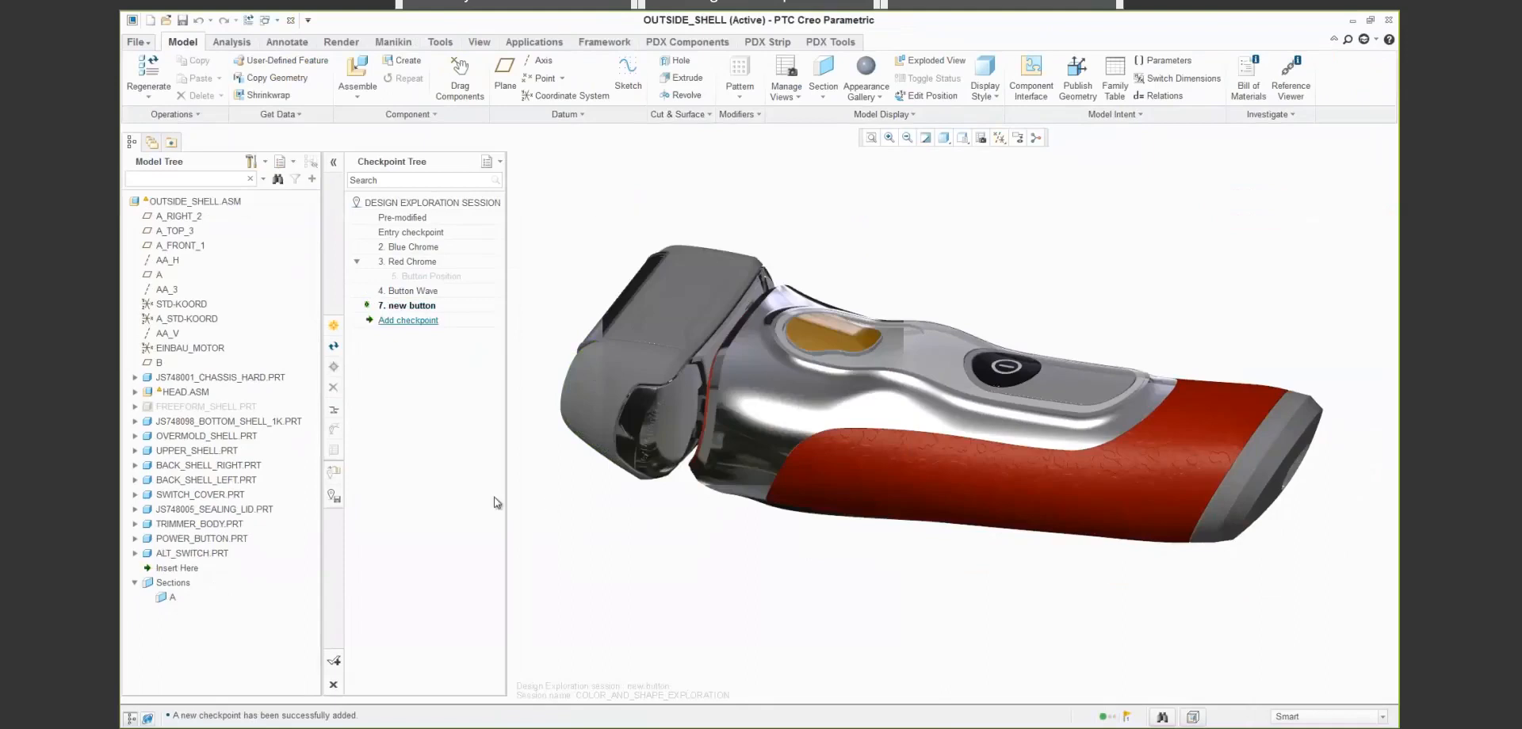
- Save the Design Exploration session over the existing color_and_shape_exploration.tmu file in the Demo folder
click(333, 504)
click(650, 247)
click(616, 588)
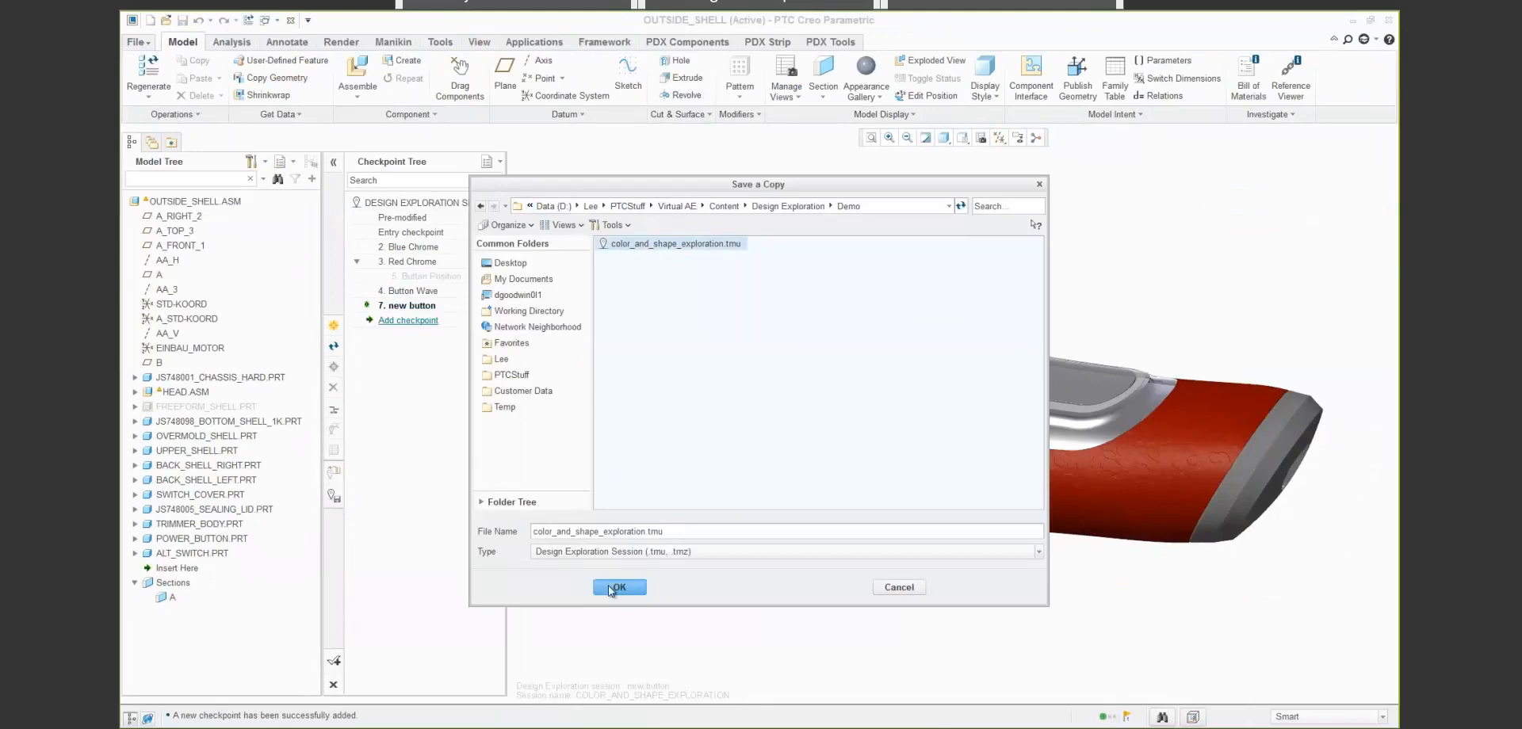
click(853, 398)
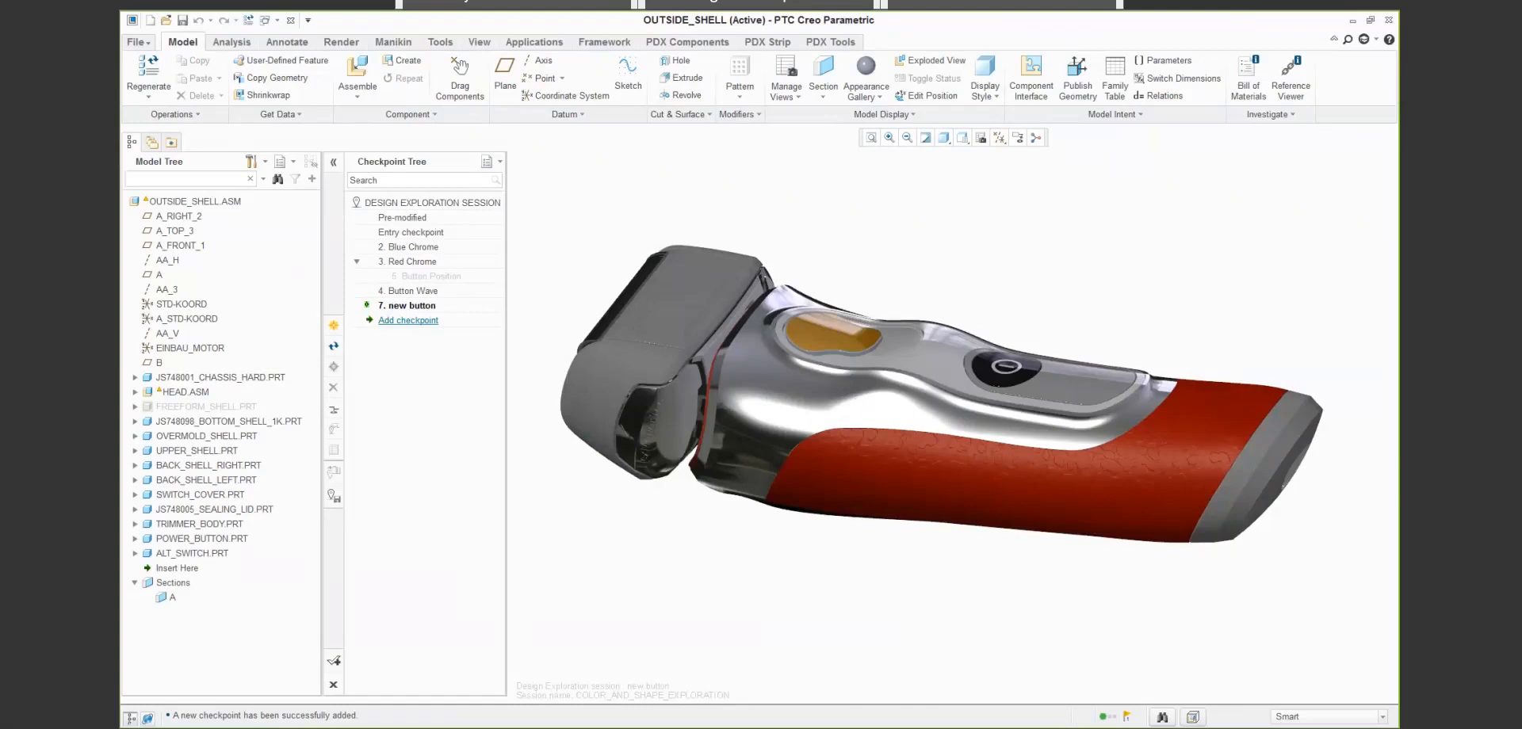
click(334, 661)
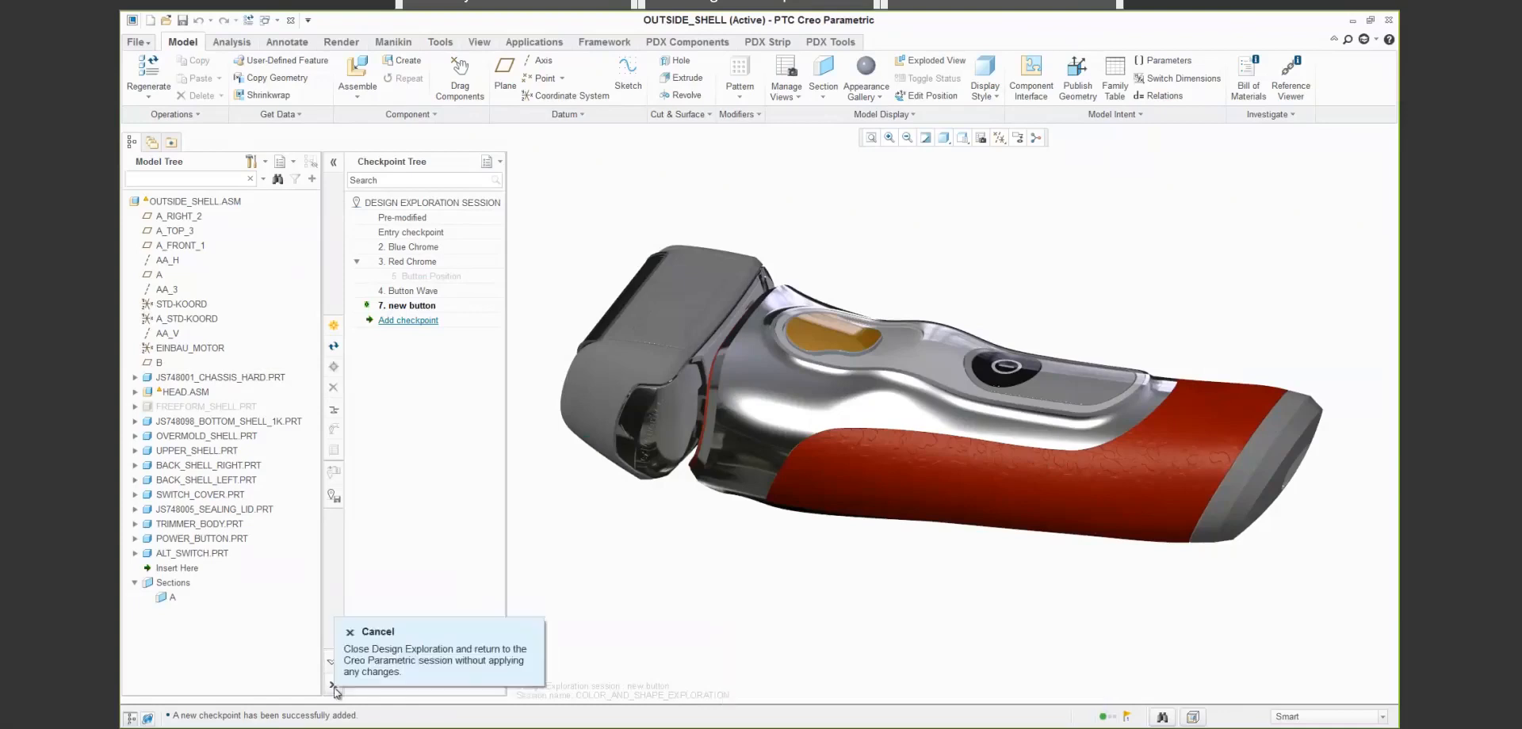
- Return the model to the Entry checkpoint, and make the Blue Chrome checkpoint the active variant
right_click(406, 231)
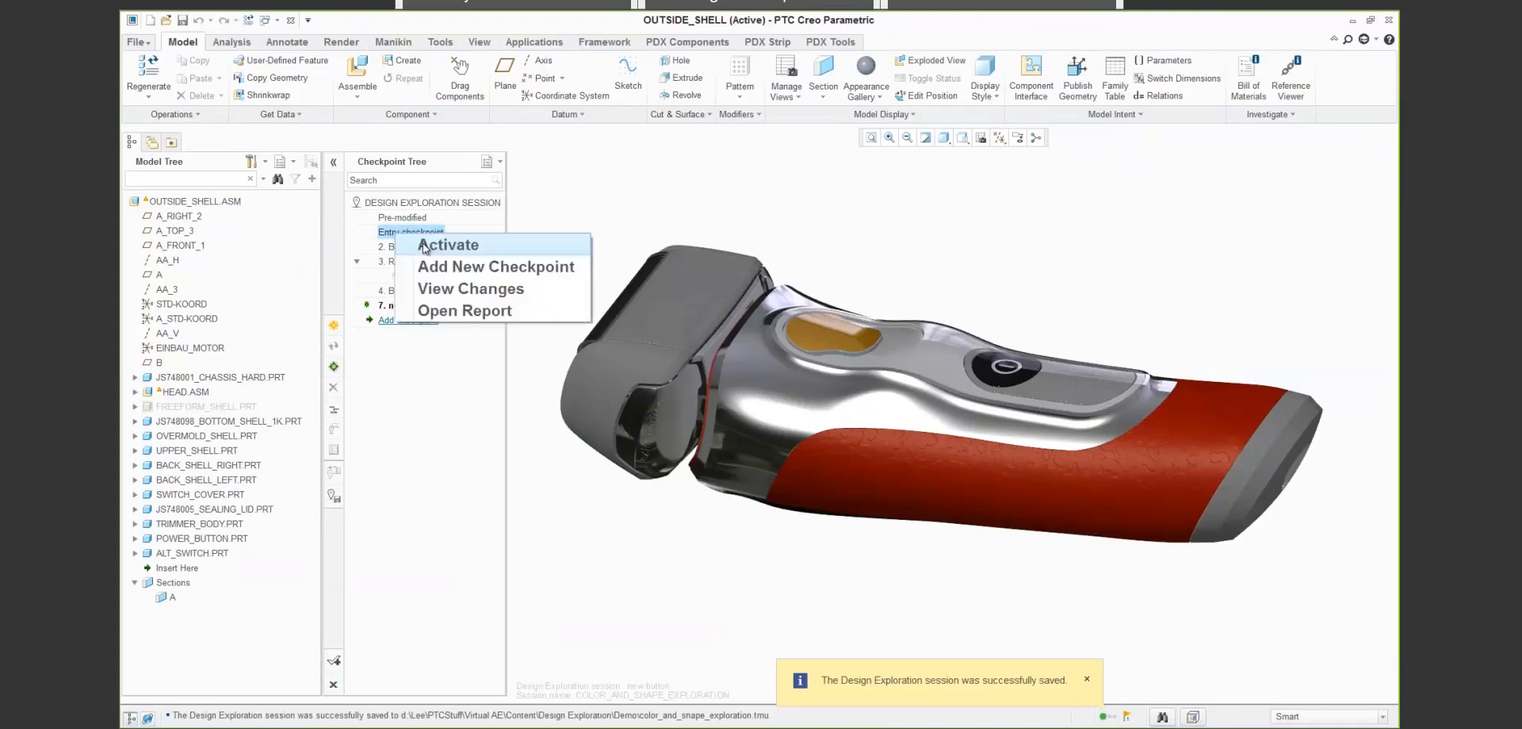
click(426, 246)
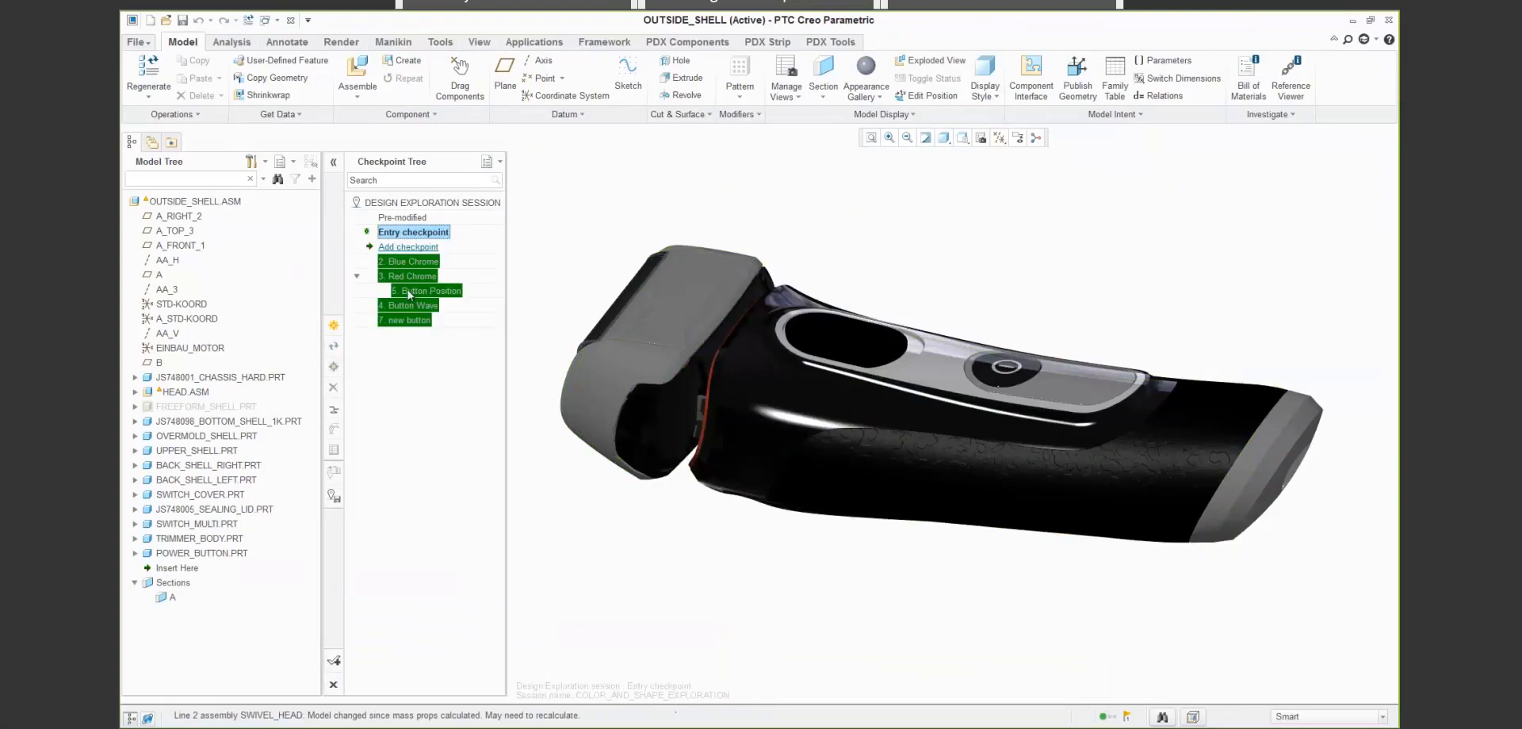
click(406, 263)
right_click(407, 264)
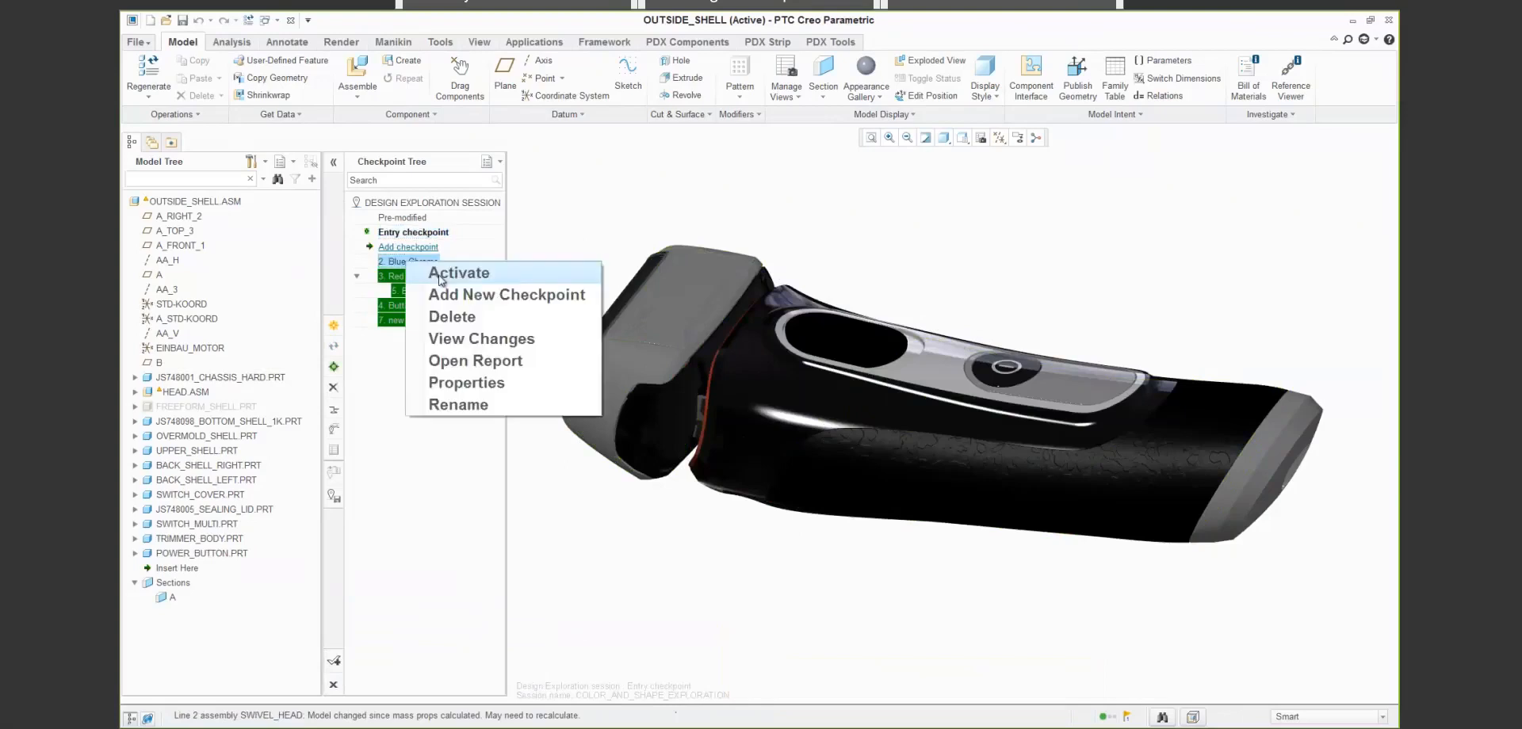
key(Escape)
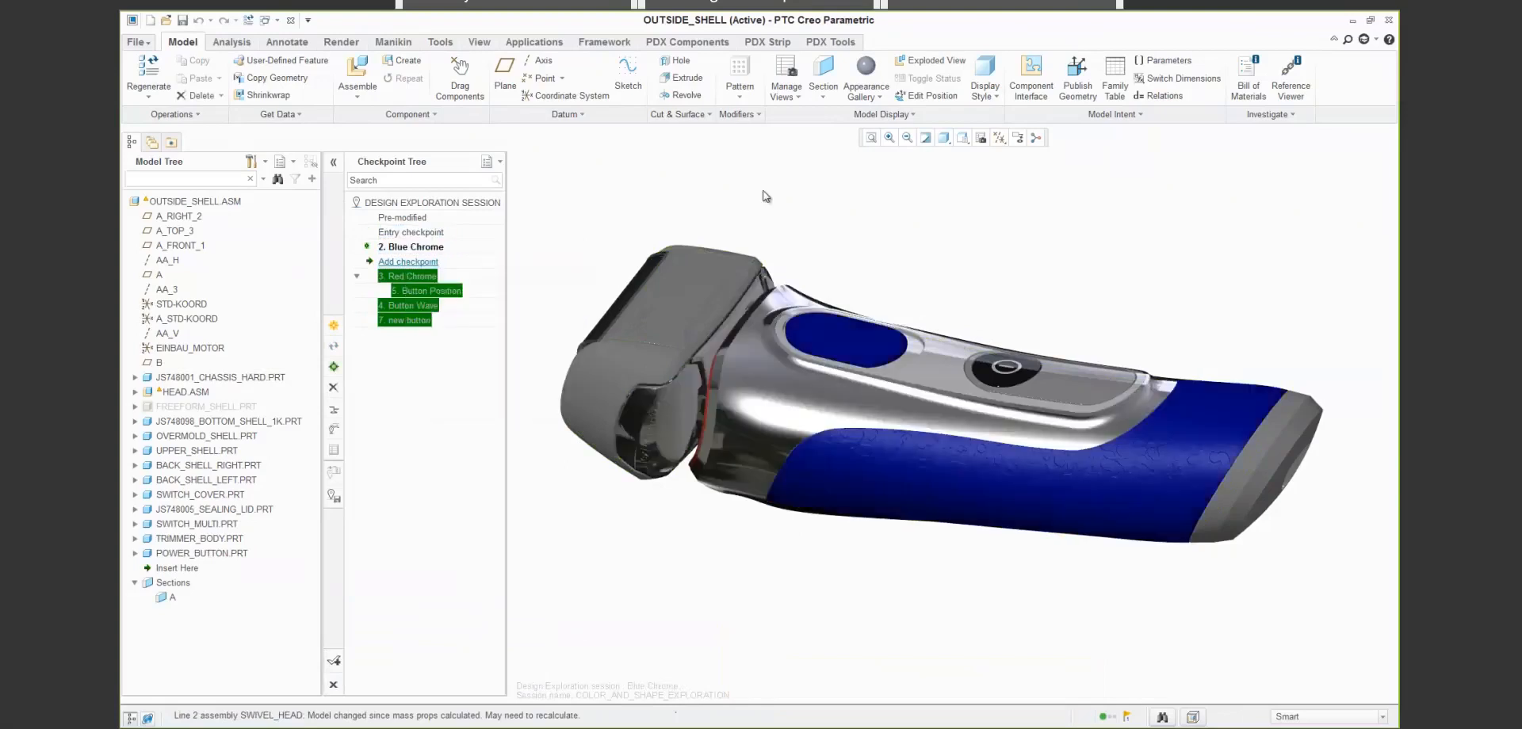
- Accept the Design Exploration session, applying the active variant to the shaver assembly and saving the session
click(334, 663)
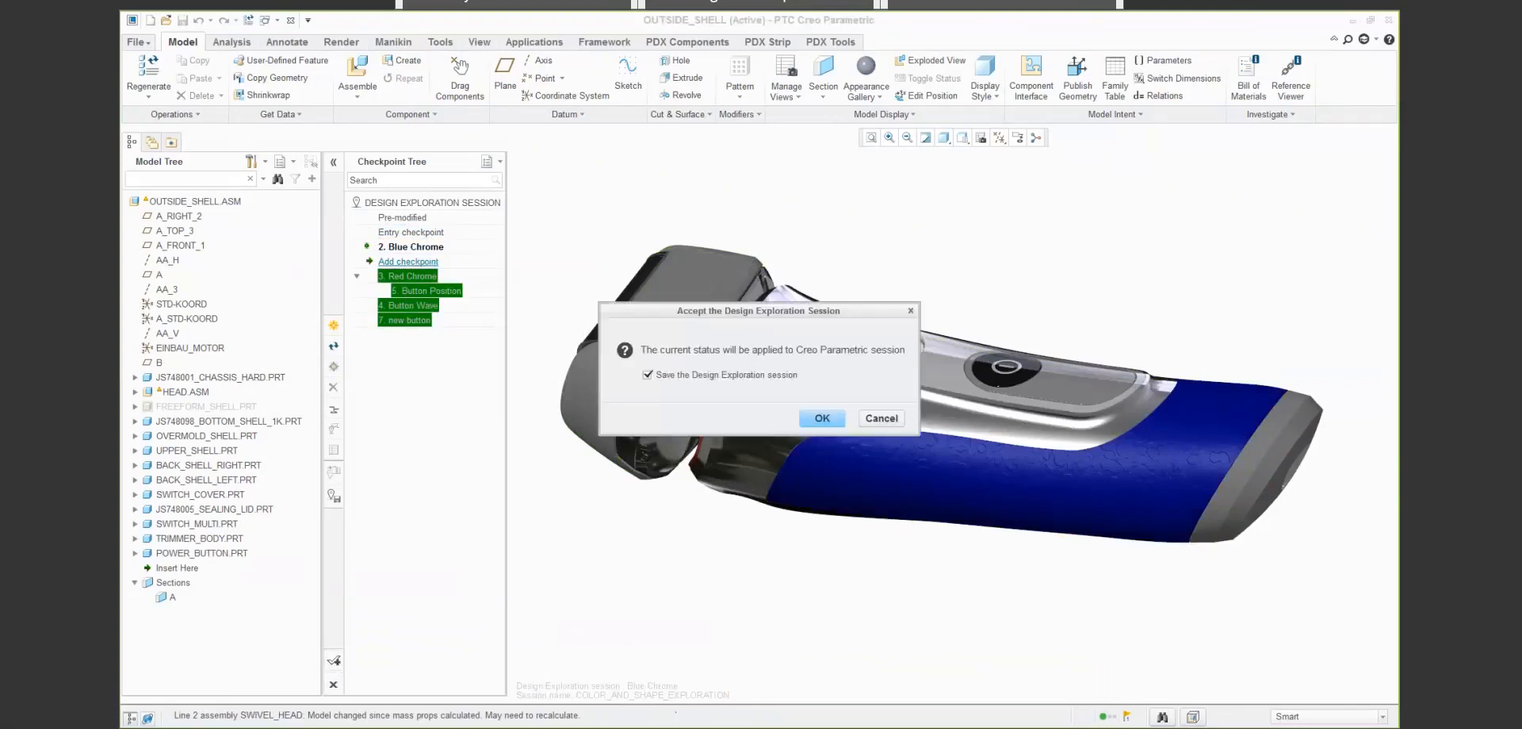
click(821, 418)
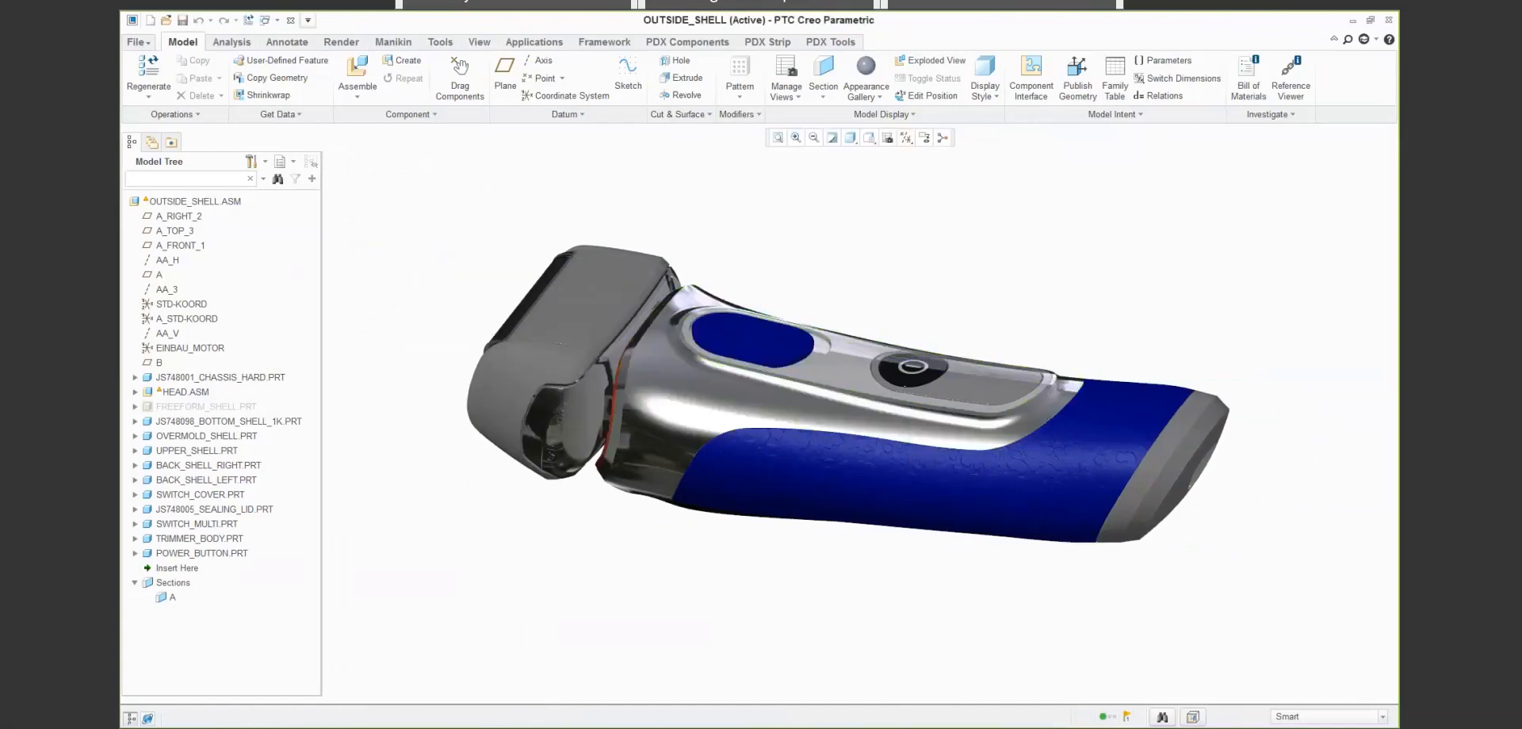
middle_drag(845, 279, 854, 275)
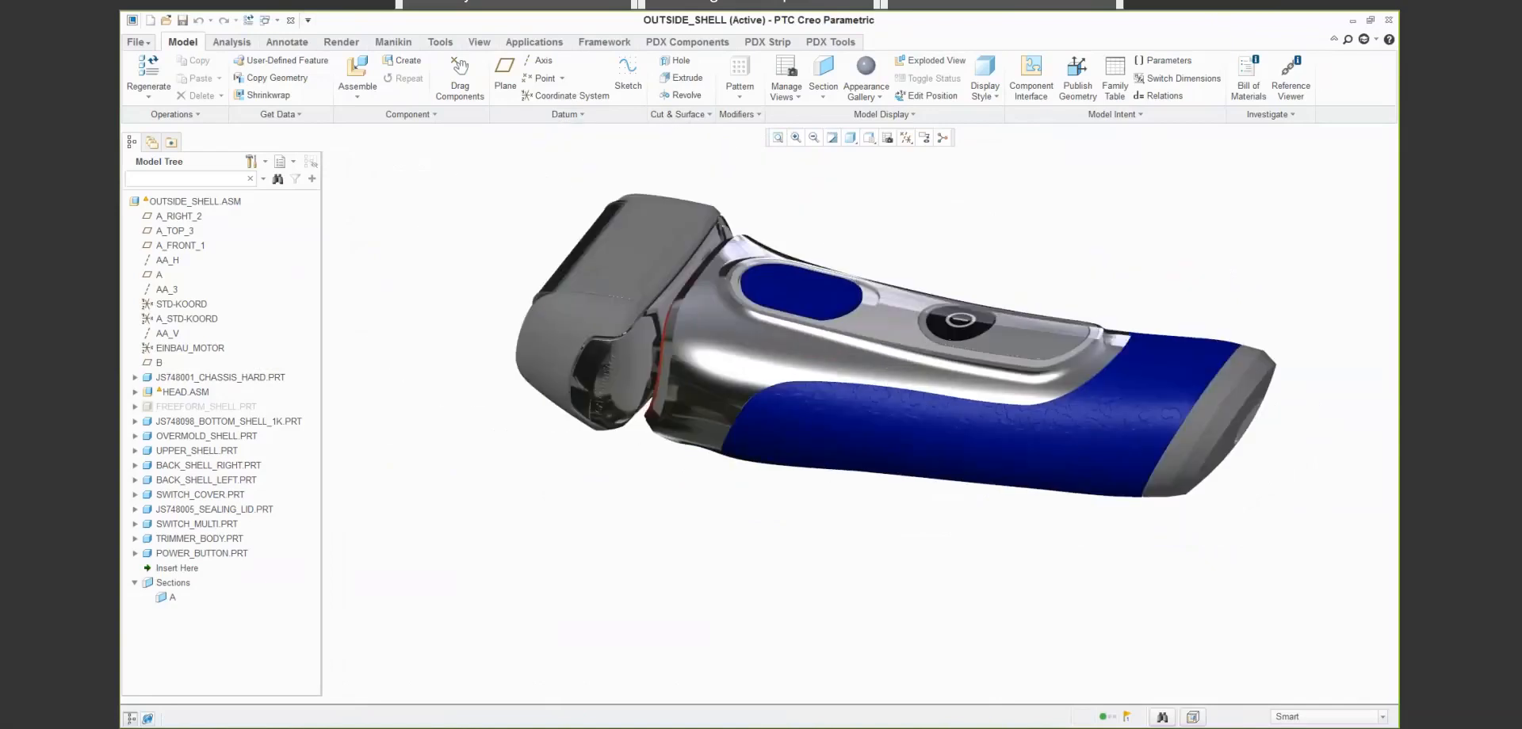
click(145, 46)
mouse_move(162, 289)
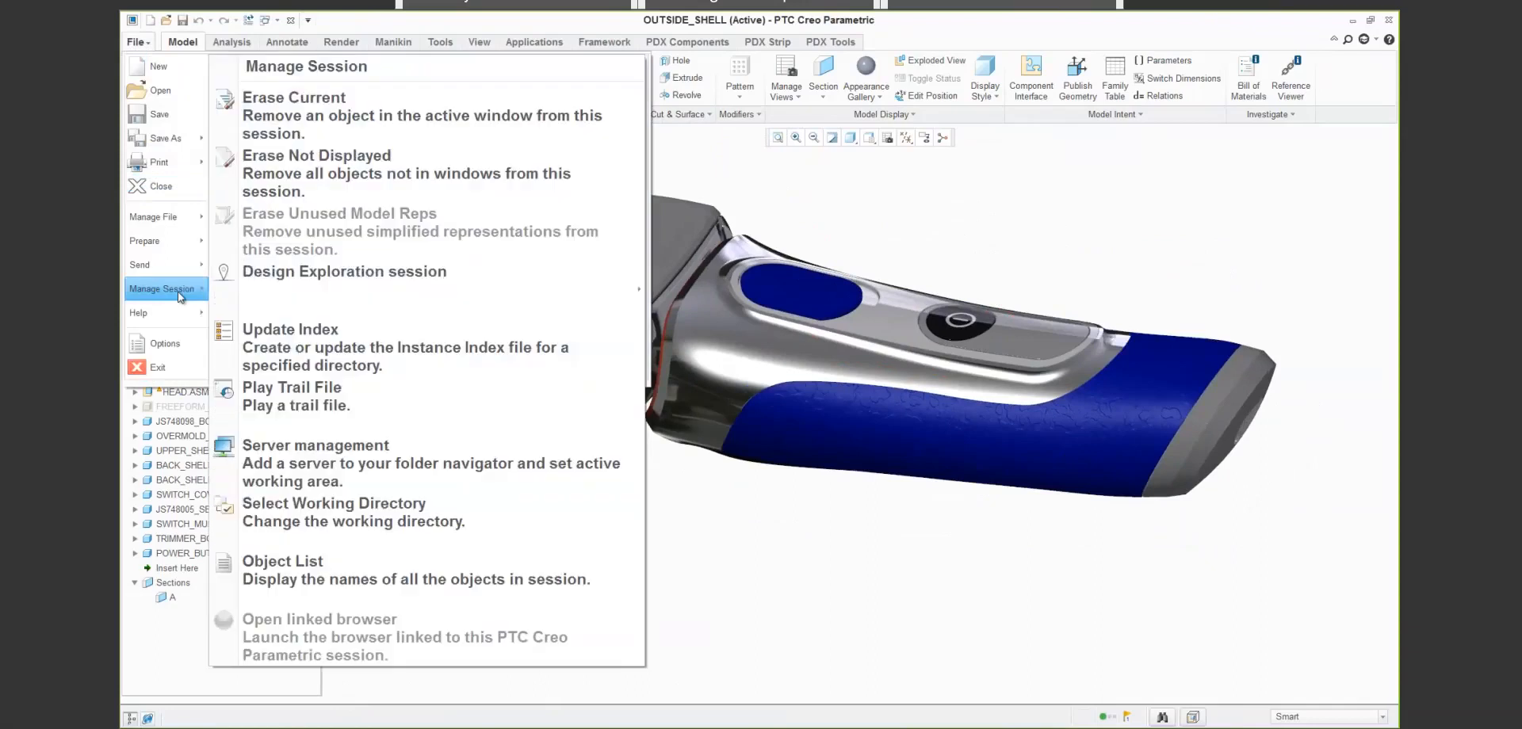
mouse_move(441, 272)
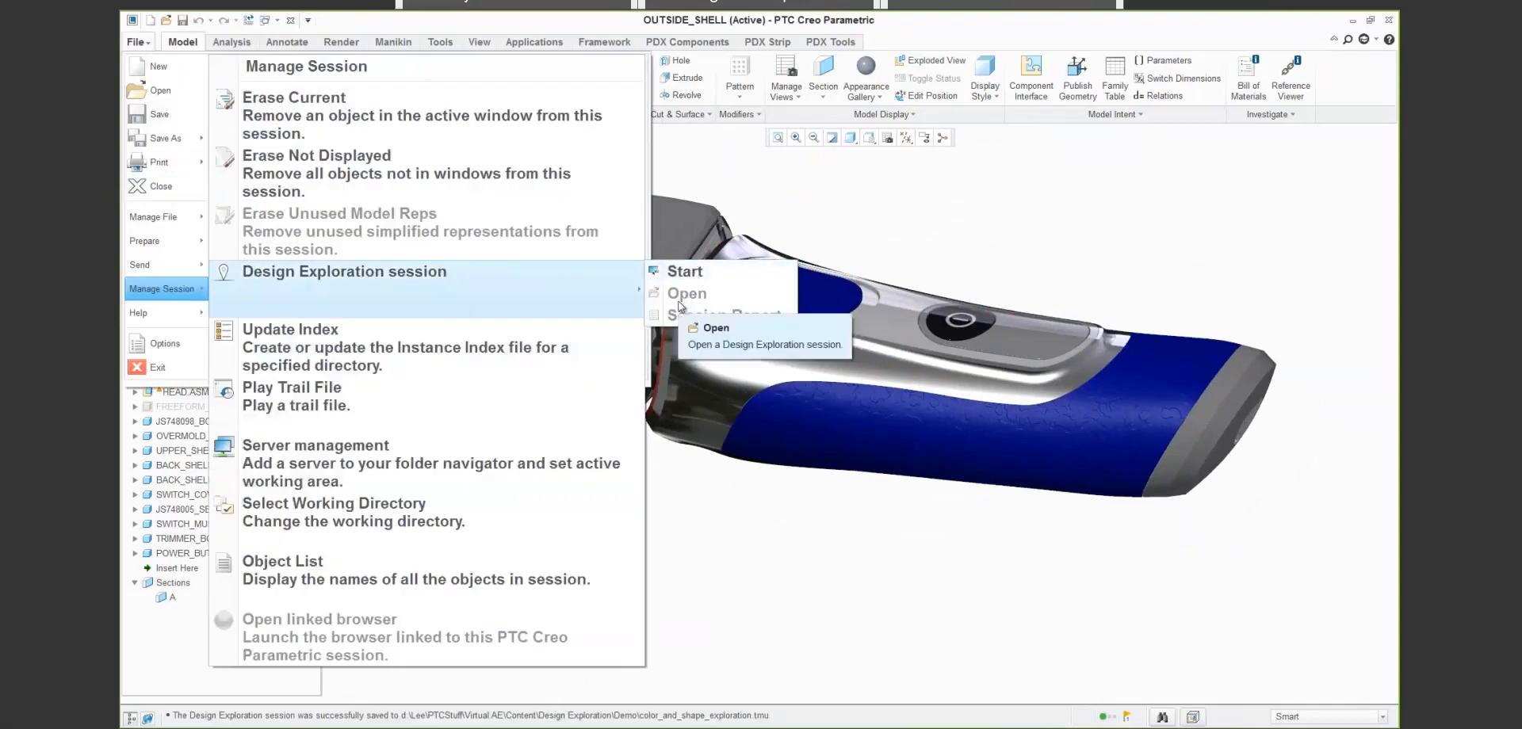
click(716, 509)
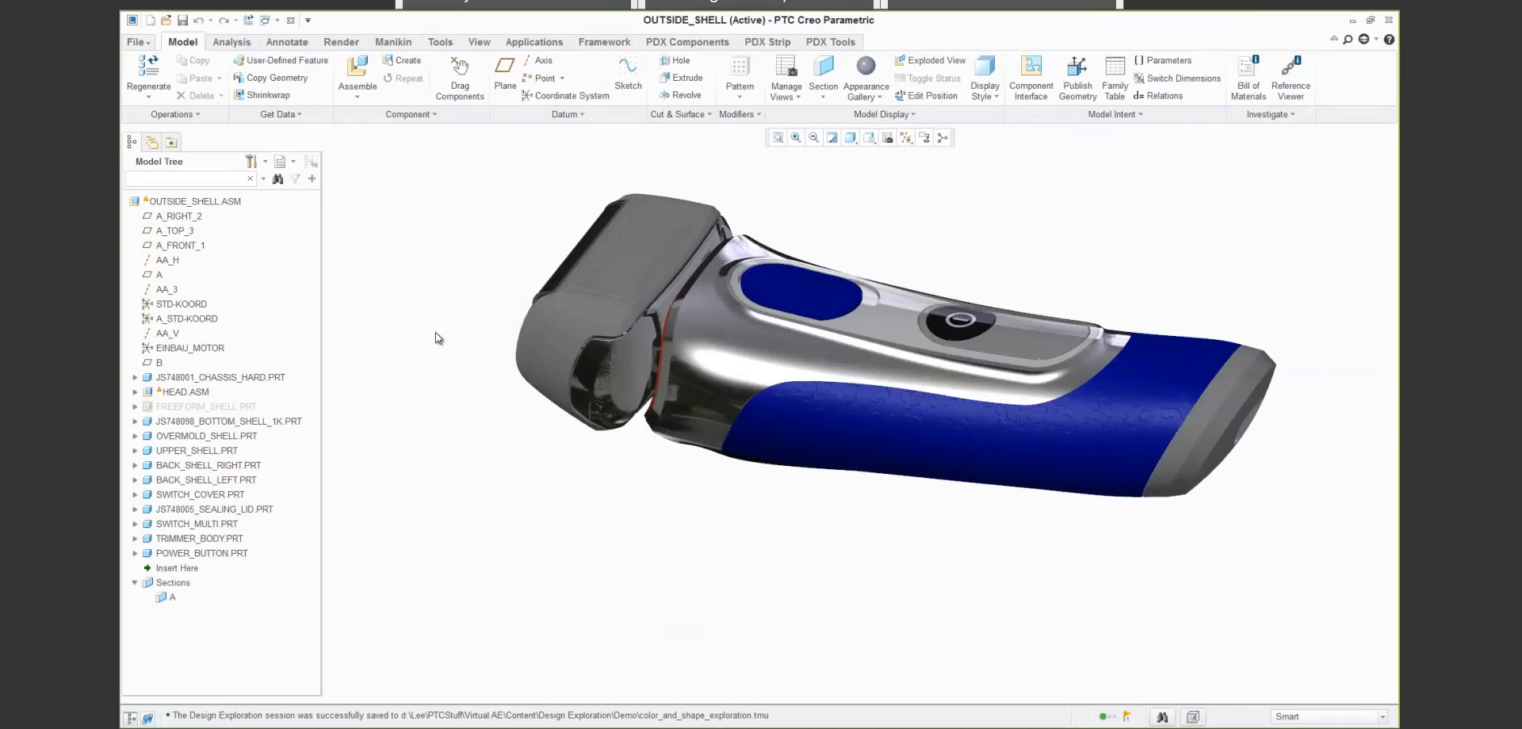
key(alt+Tab)
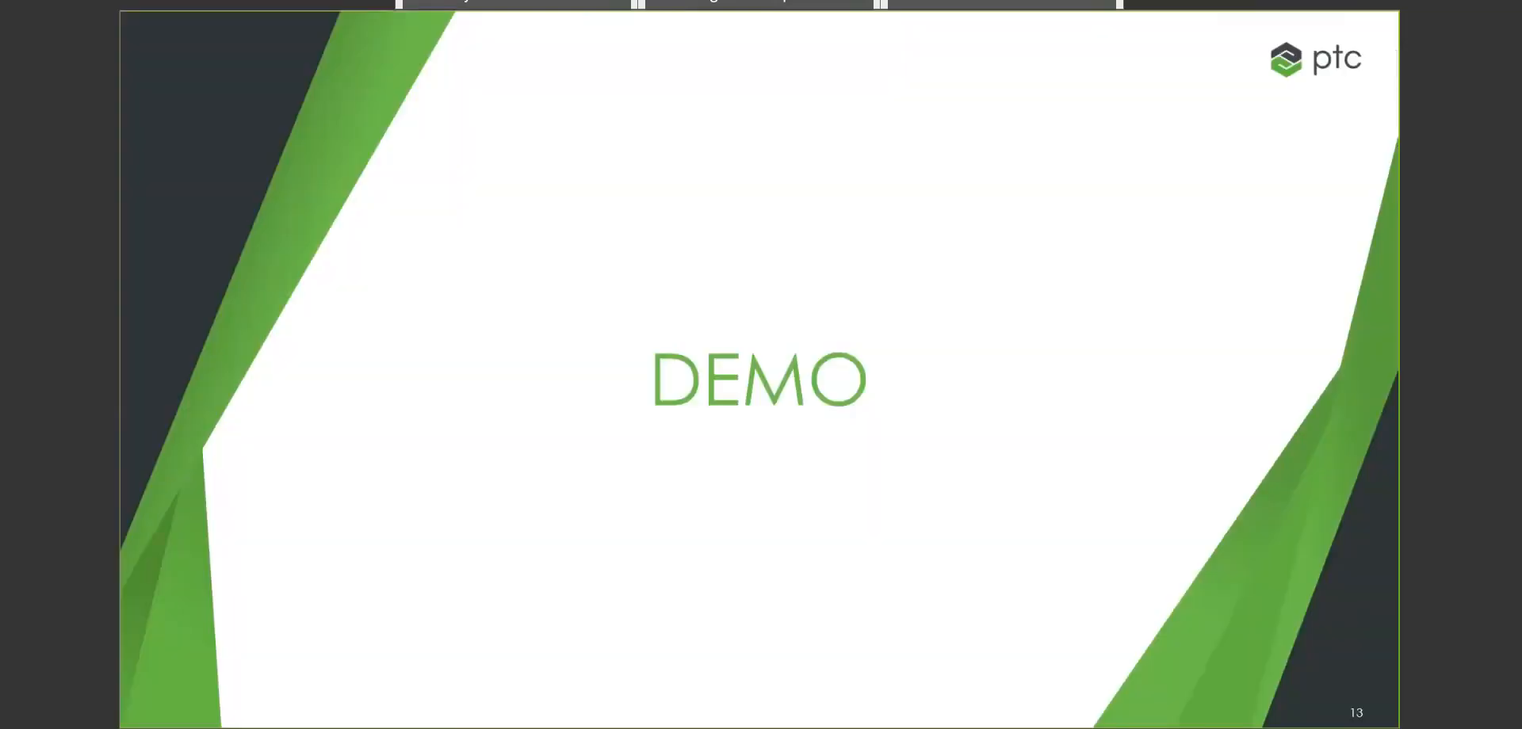
key(Right)
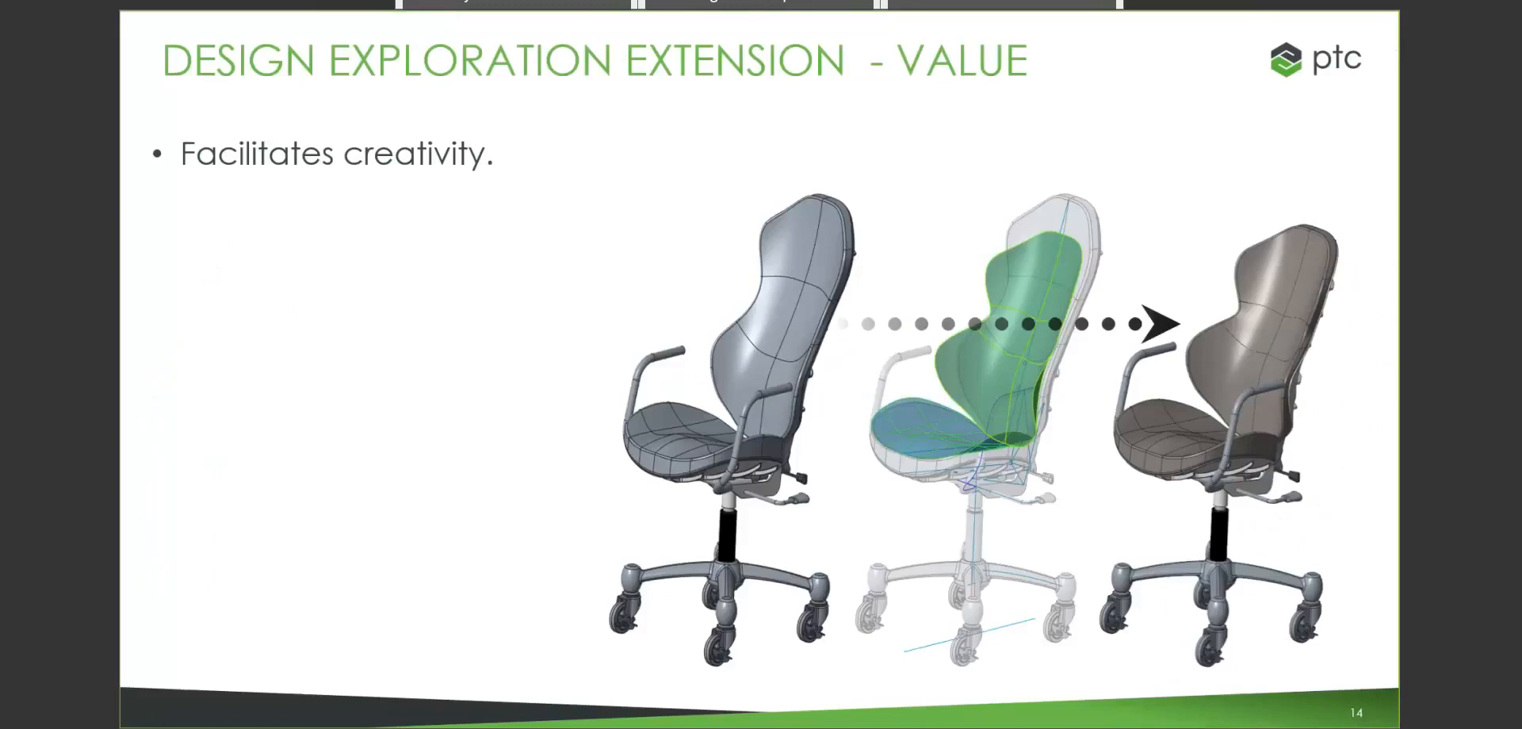
key(Right)
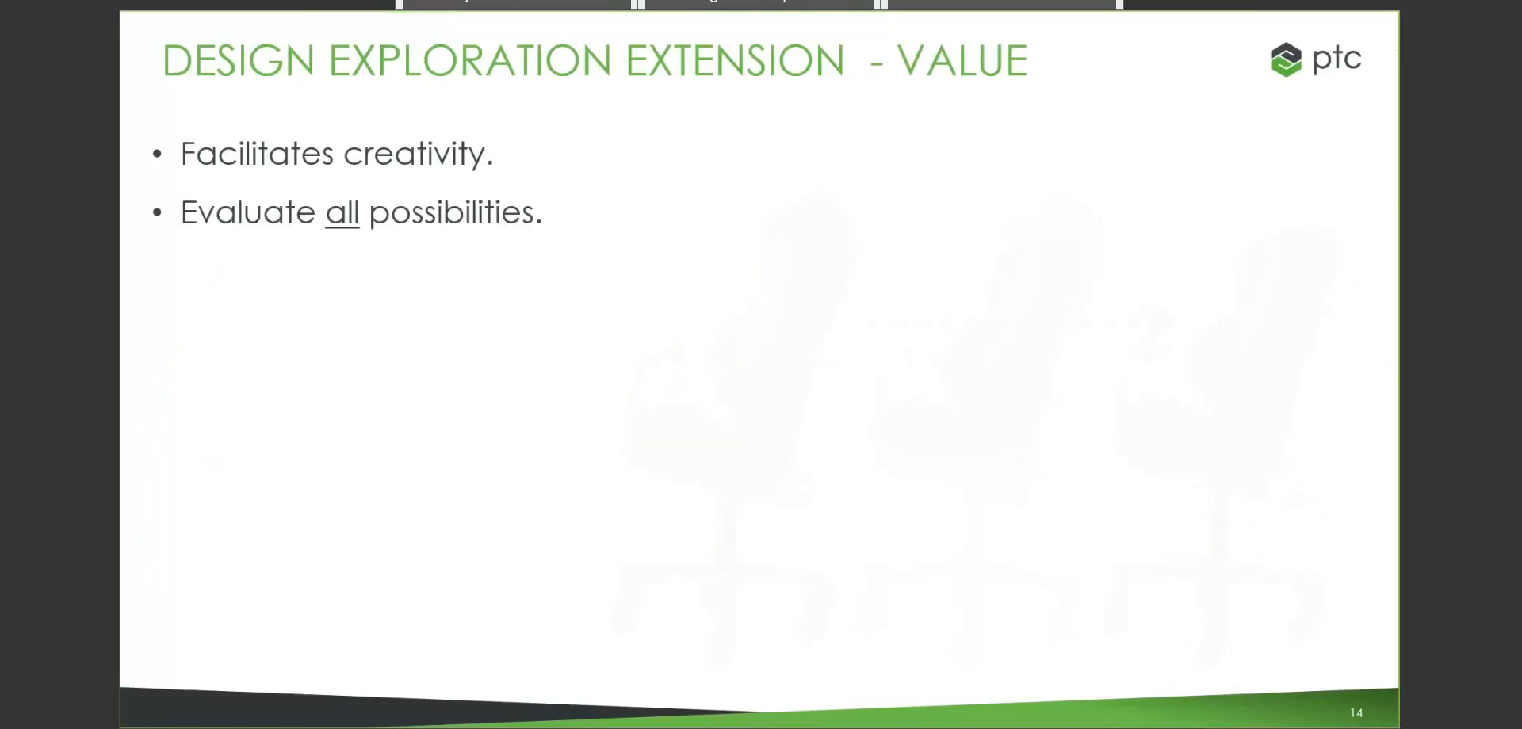